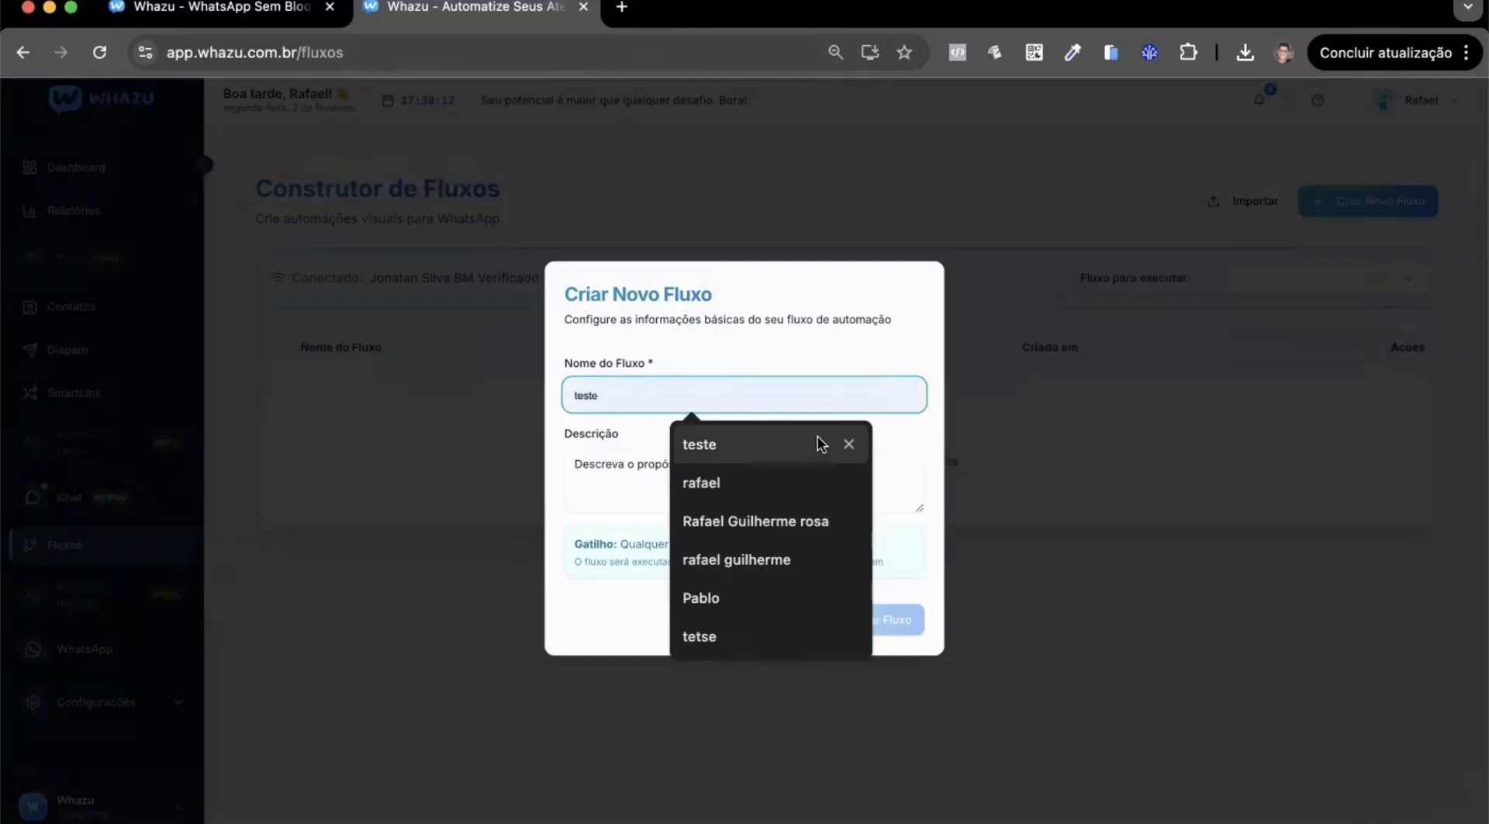
Name the new flow "teste" and create it.
left_click(817, 431)
left_click(883, 630)
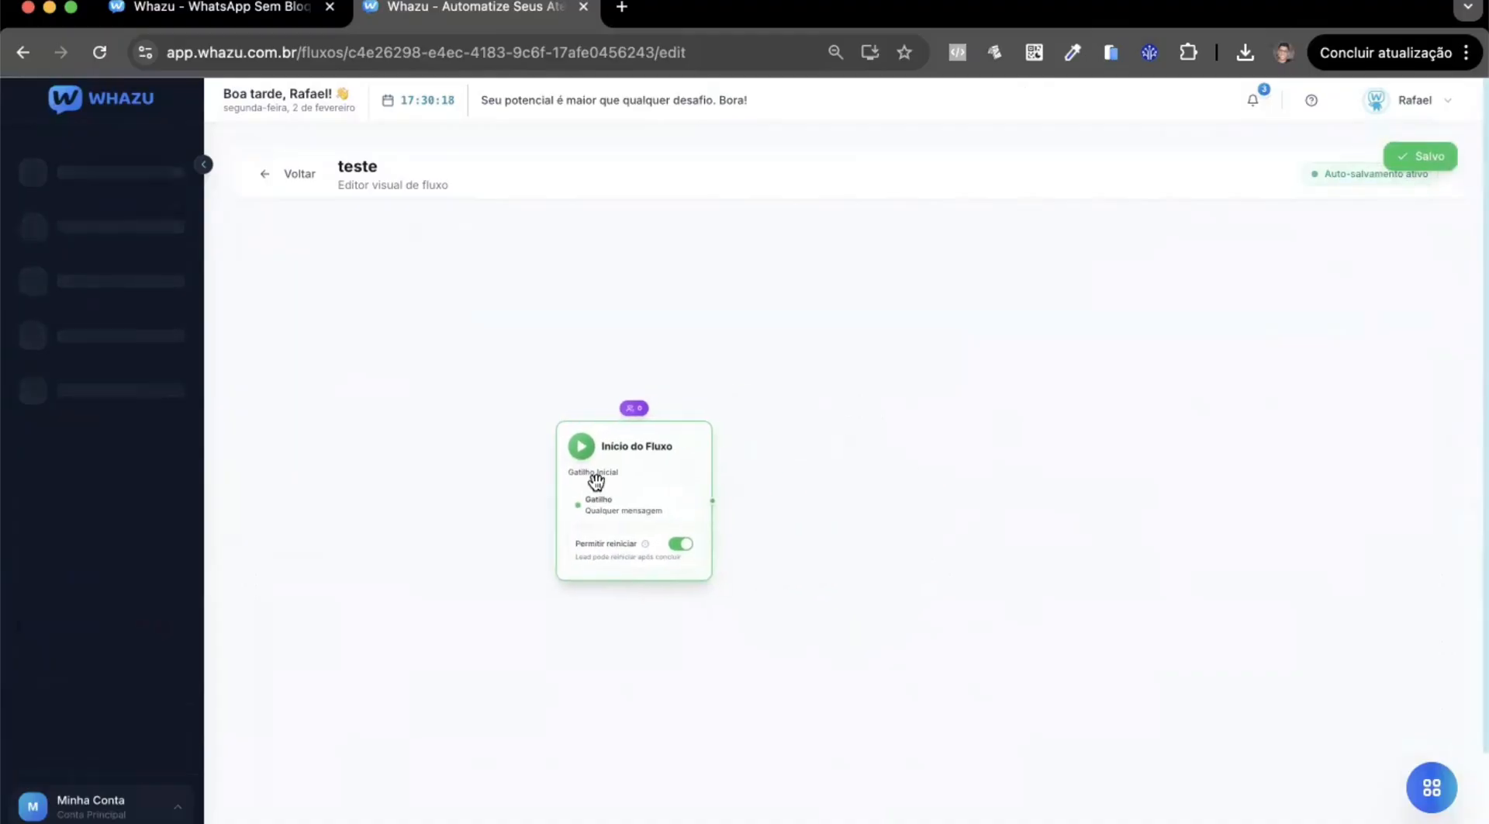
Turn off Permitir reiniciar in the Início do Fluxo block.
scroll(667, 498, "down", 3)
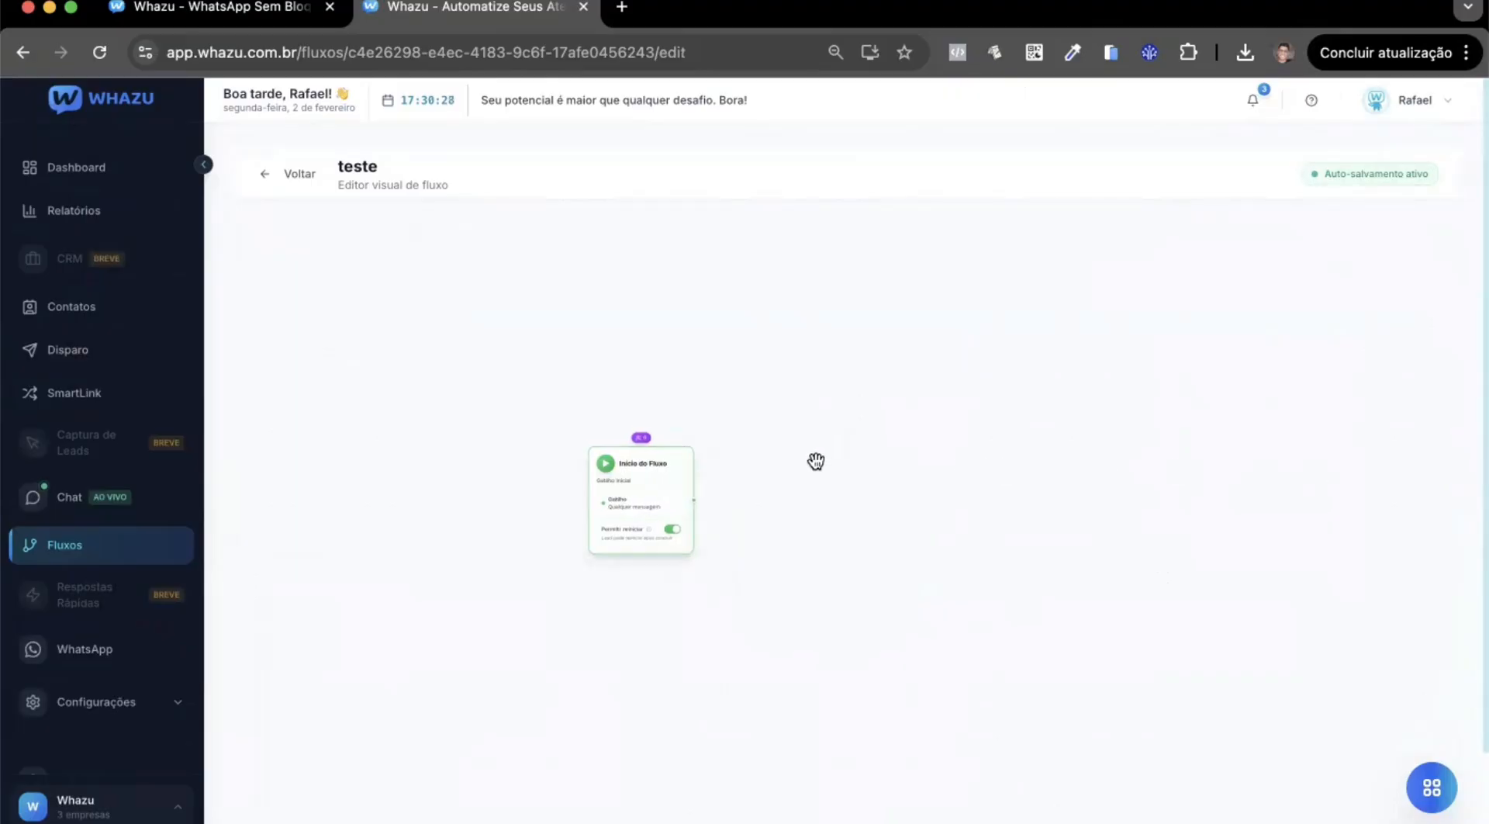
scroll(814, 463, "up", 2)
left_click_drag(814, 462, 858, 452)
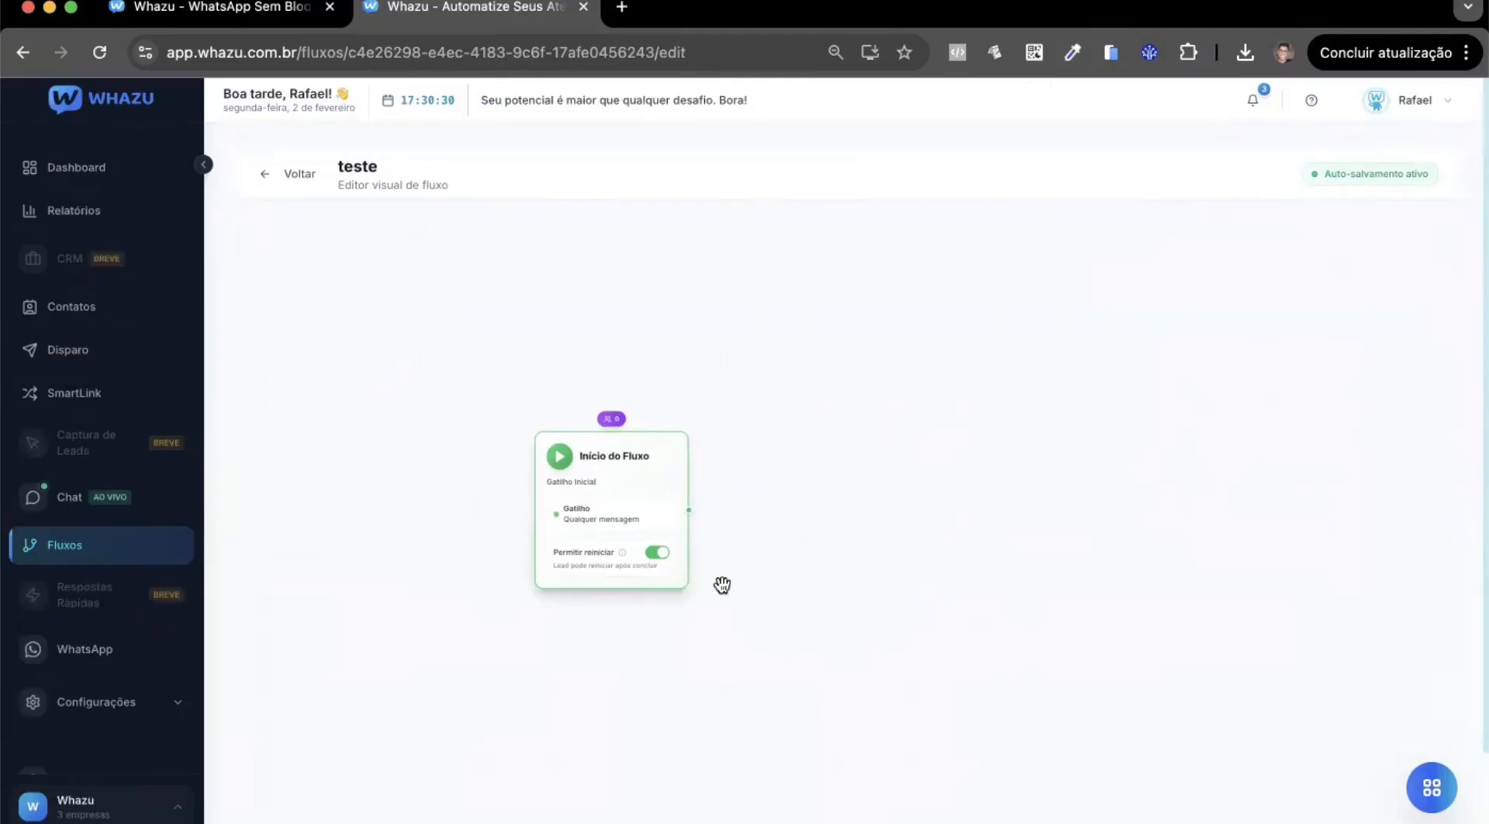
scroll(665, 551, "up", 1)
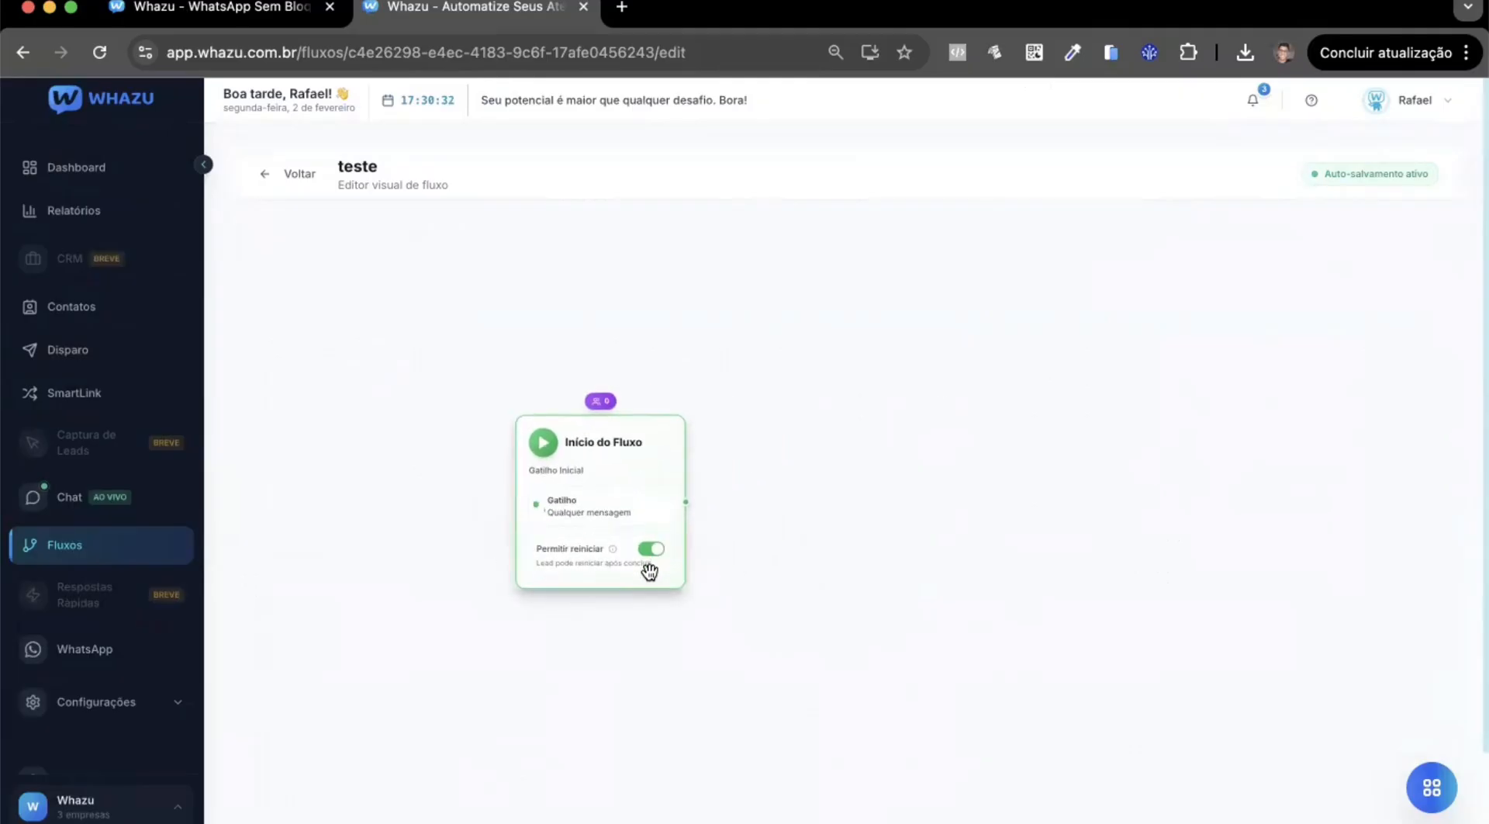
scroll(660, 560, "up", 2)
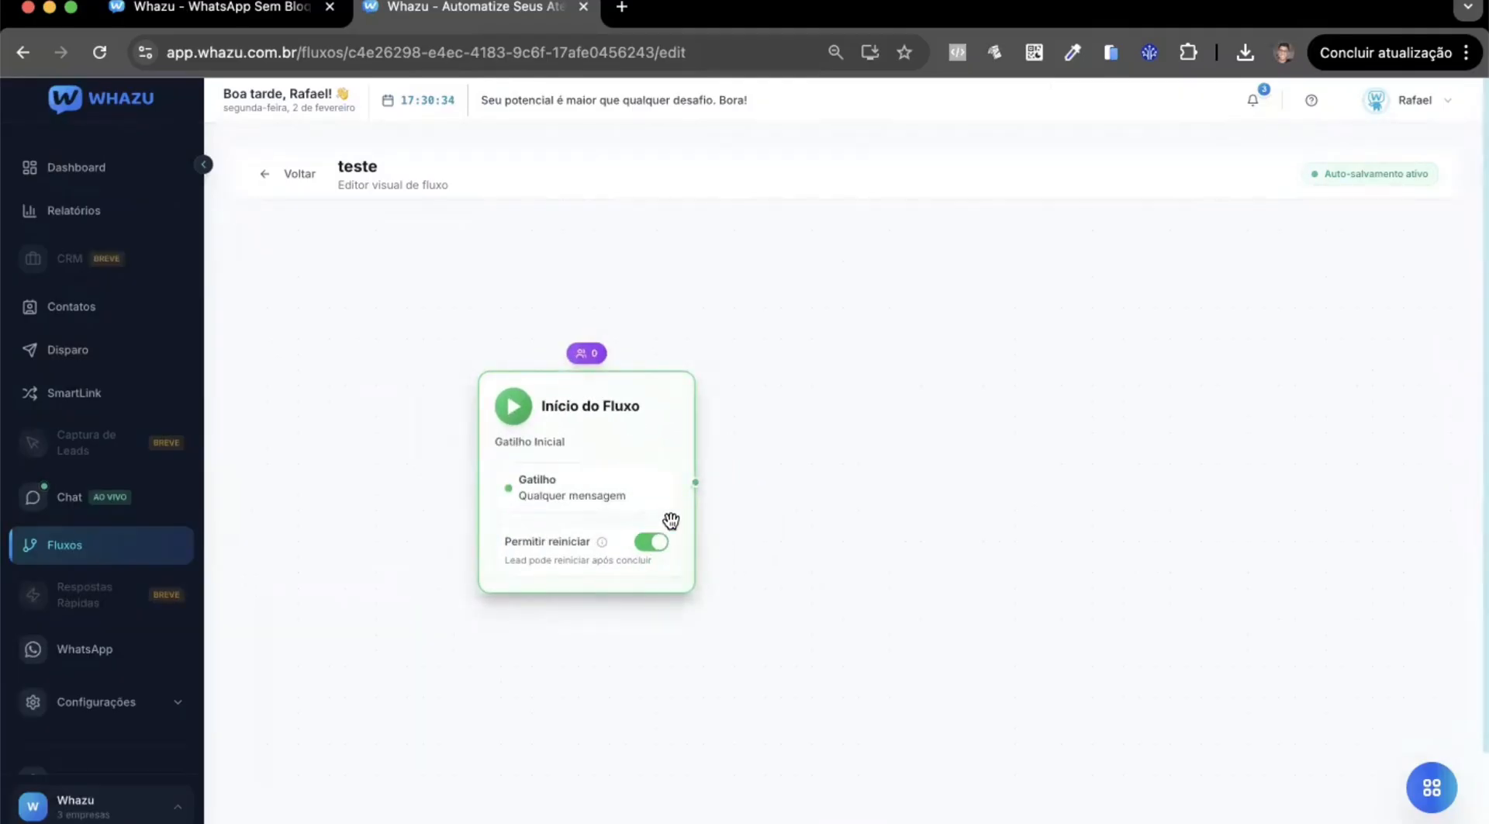
left_click_drag(1043, 466, 974, 468)
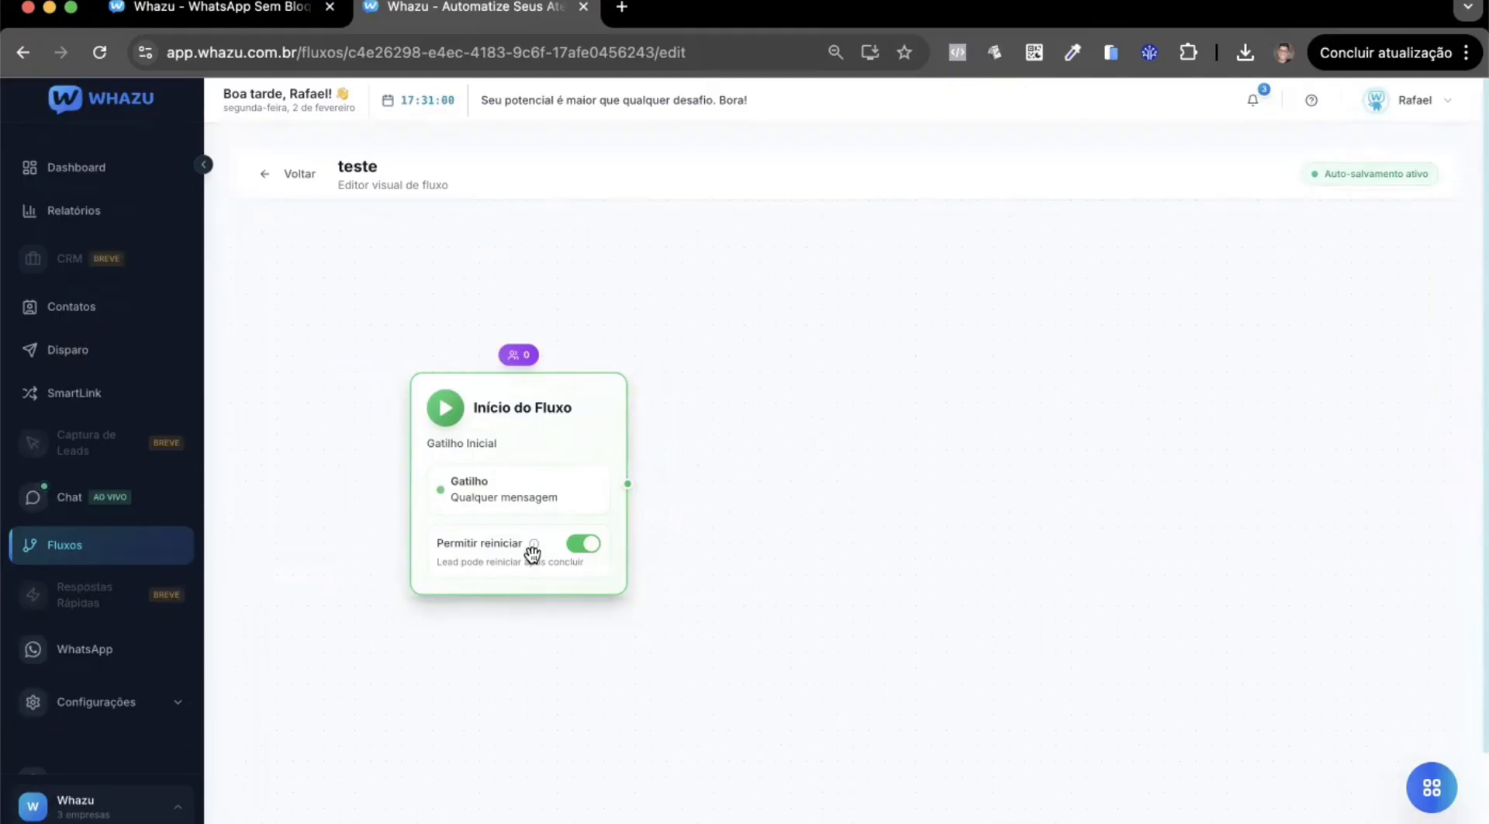
left_click(585, 544)
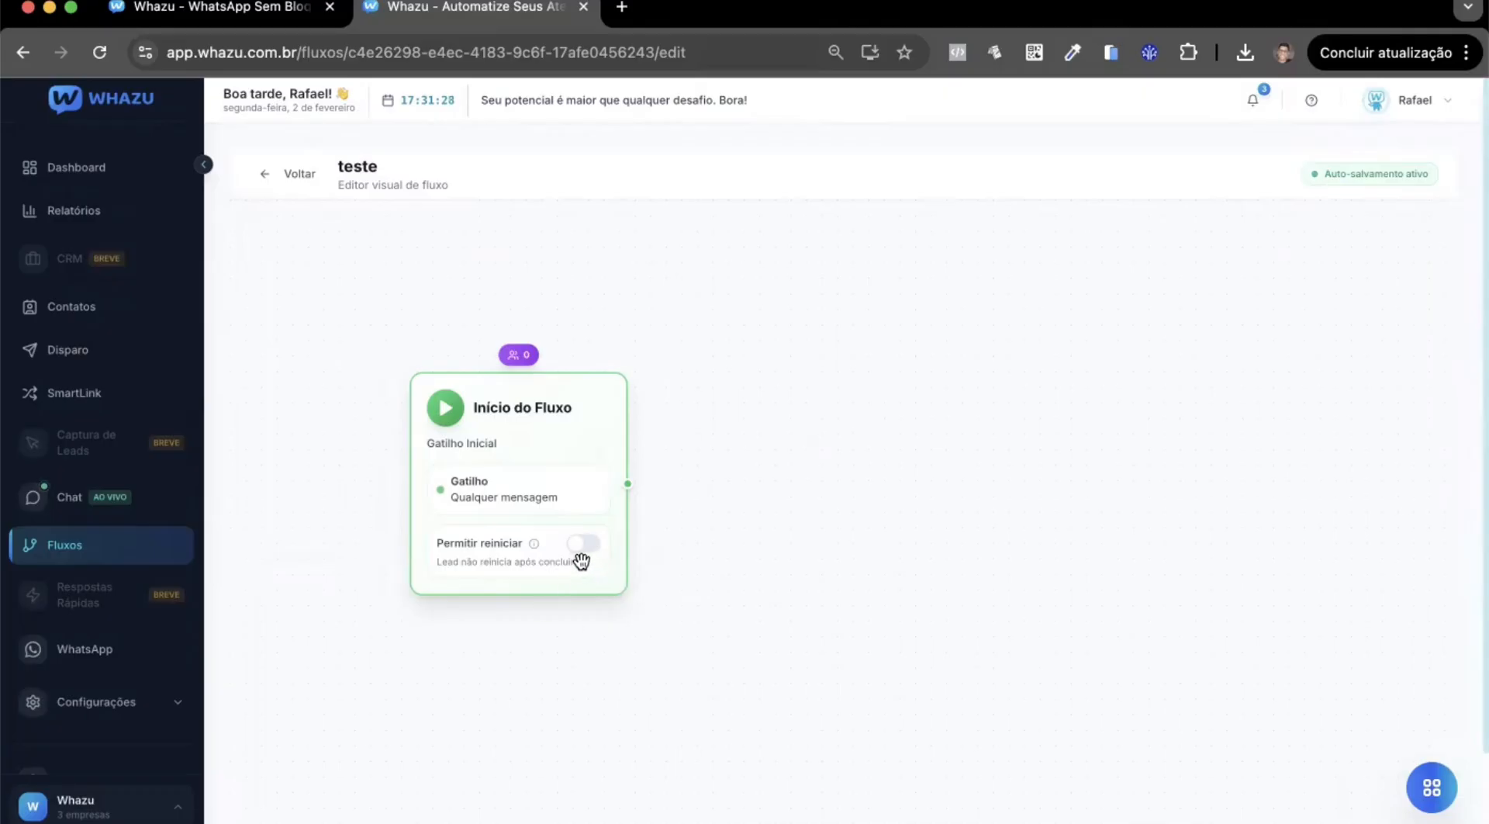
Add a Conteúdo block beside Início do Fluxo and connect the start block's output to it.
left_click(1416, 793)
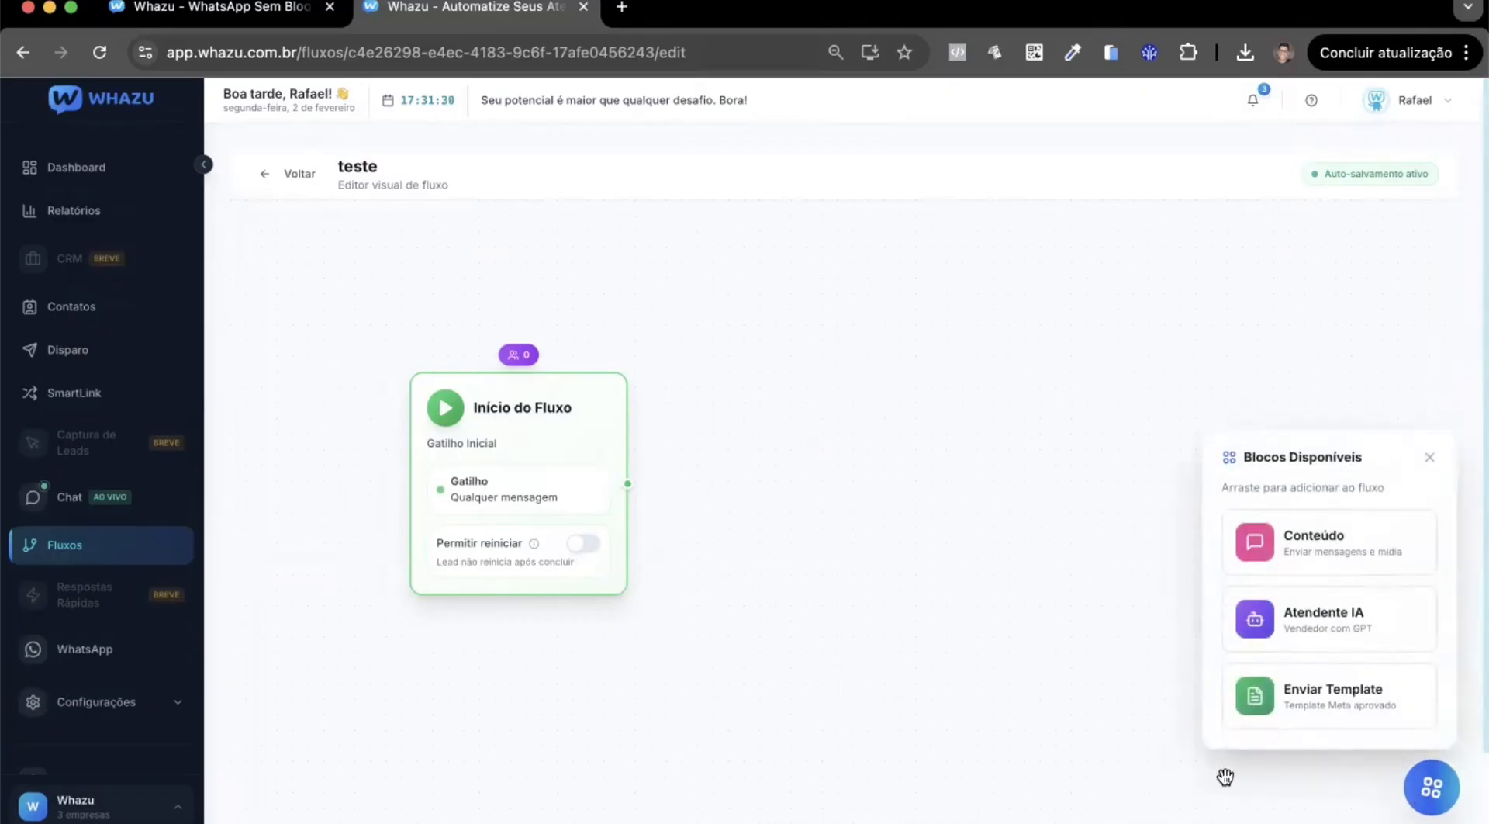
left_click(1429, 791)
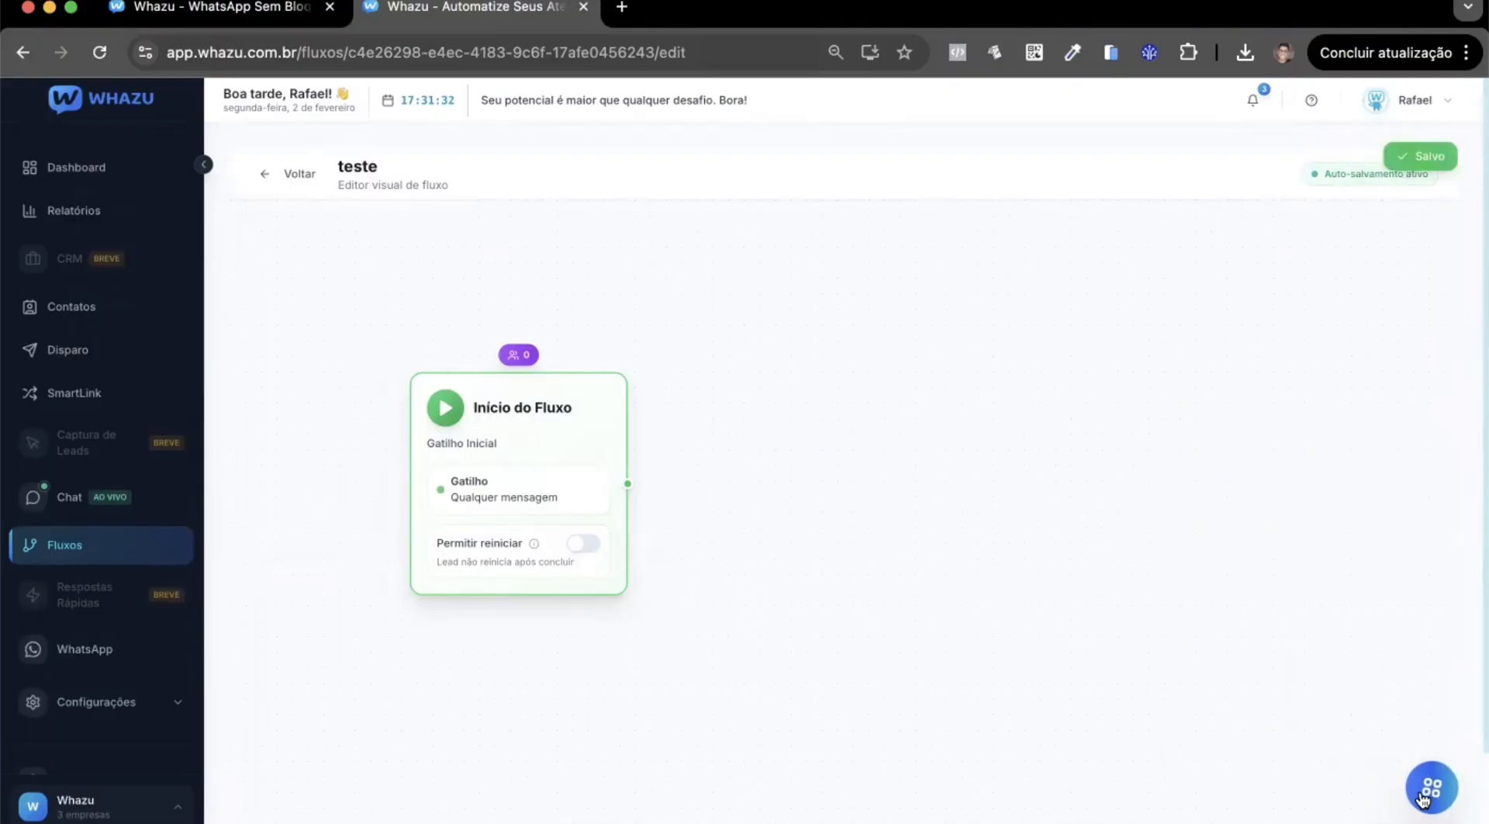
left_click(1431, 788)
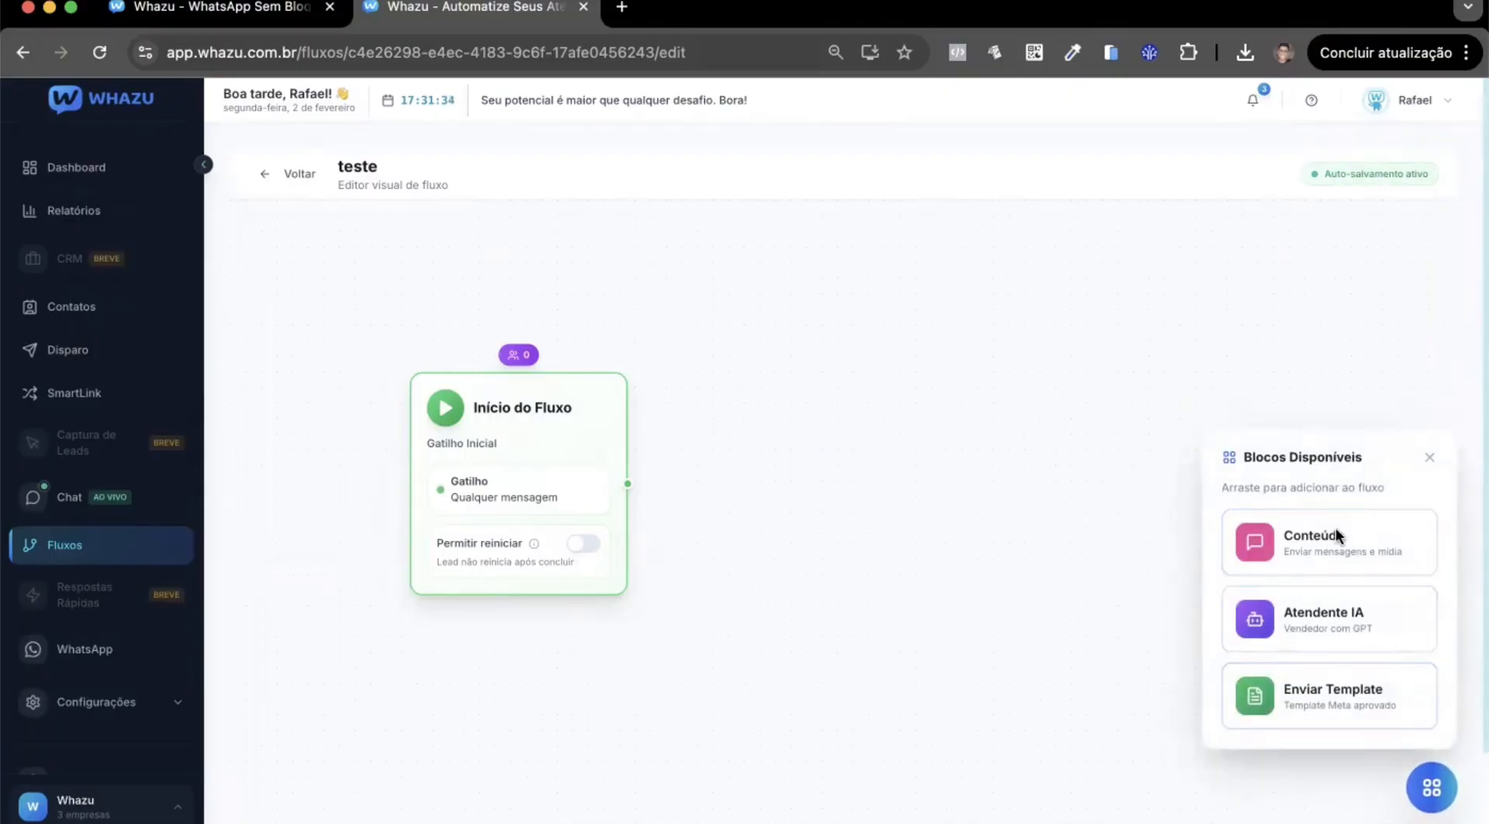
left_click_drag(1341, 546, 900, 512)
left_click_drag(1014, 555, 851, 402)
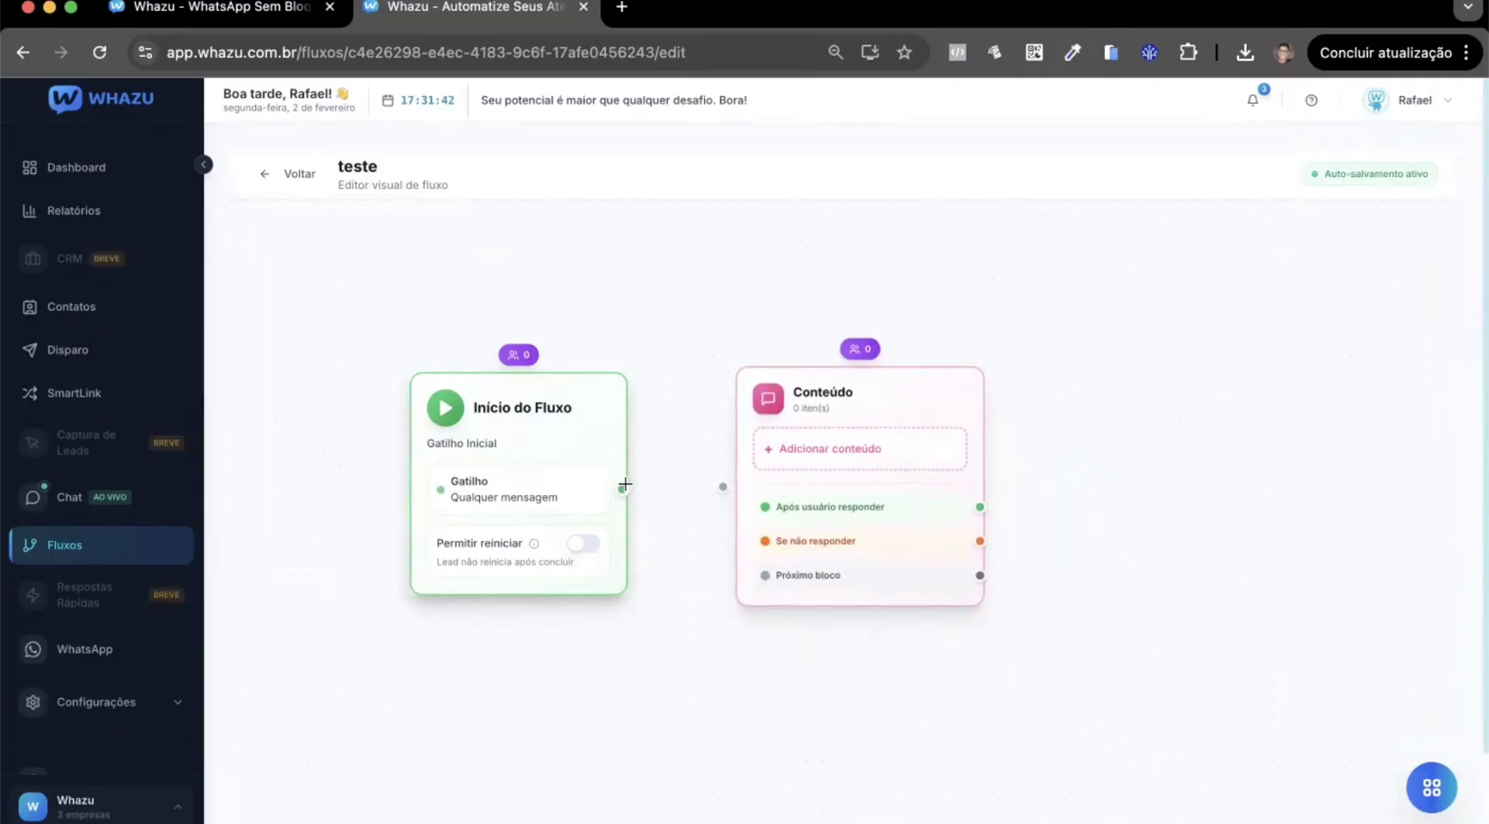
left_click_drag(625, 484, 723, 487)
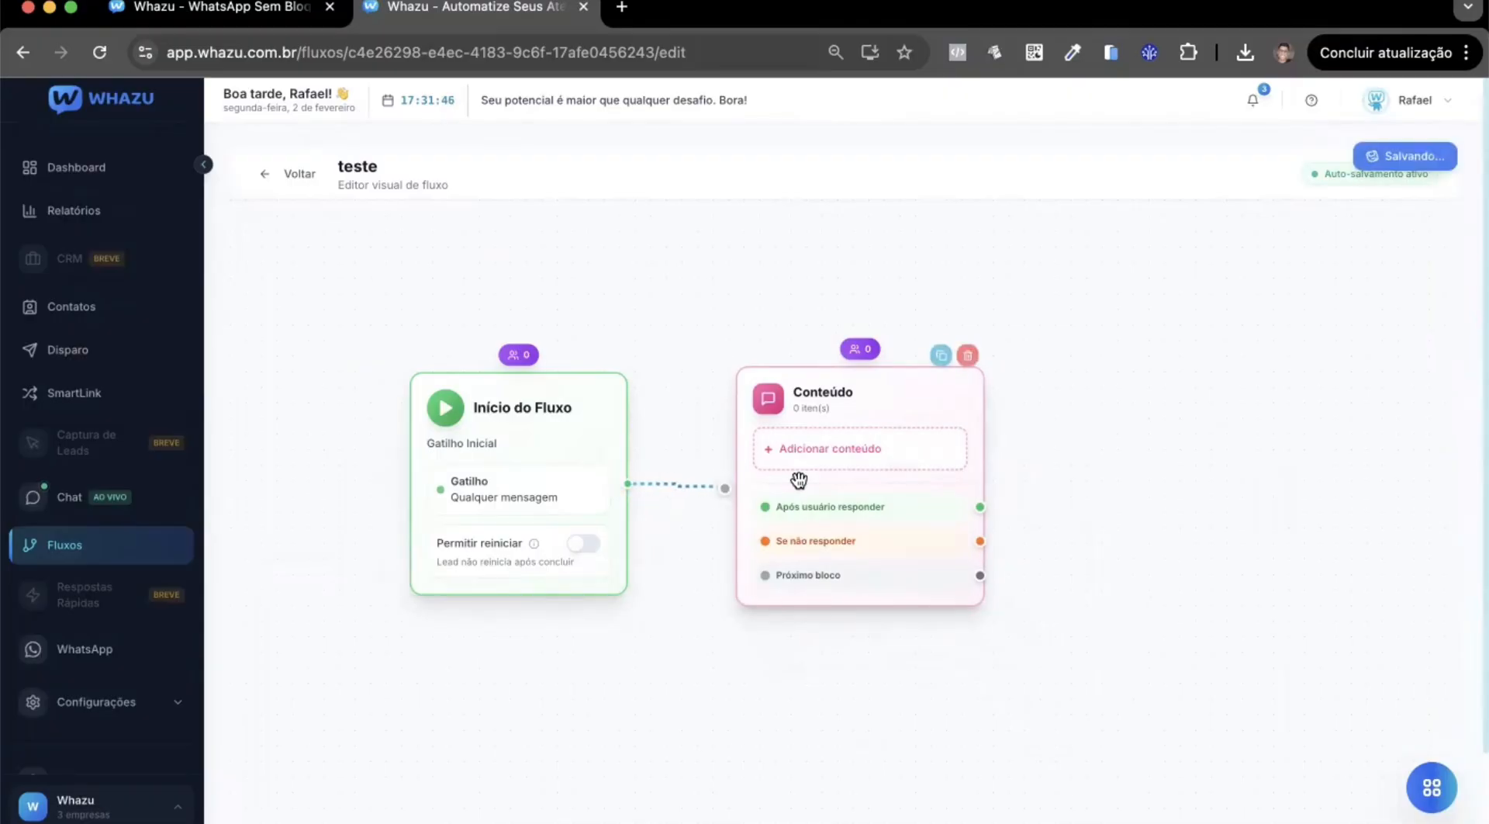
Add Texto, Imagem, Áudio, Vídeo, Arquivo and Delay items to the Conteúdo block.
left_click_drag(843, 407, 834, 390)
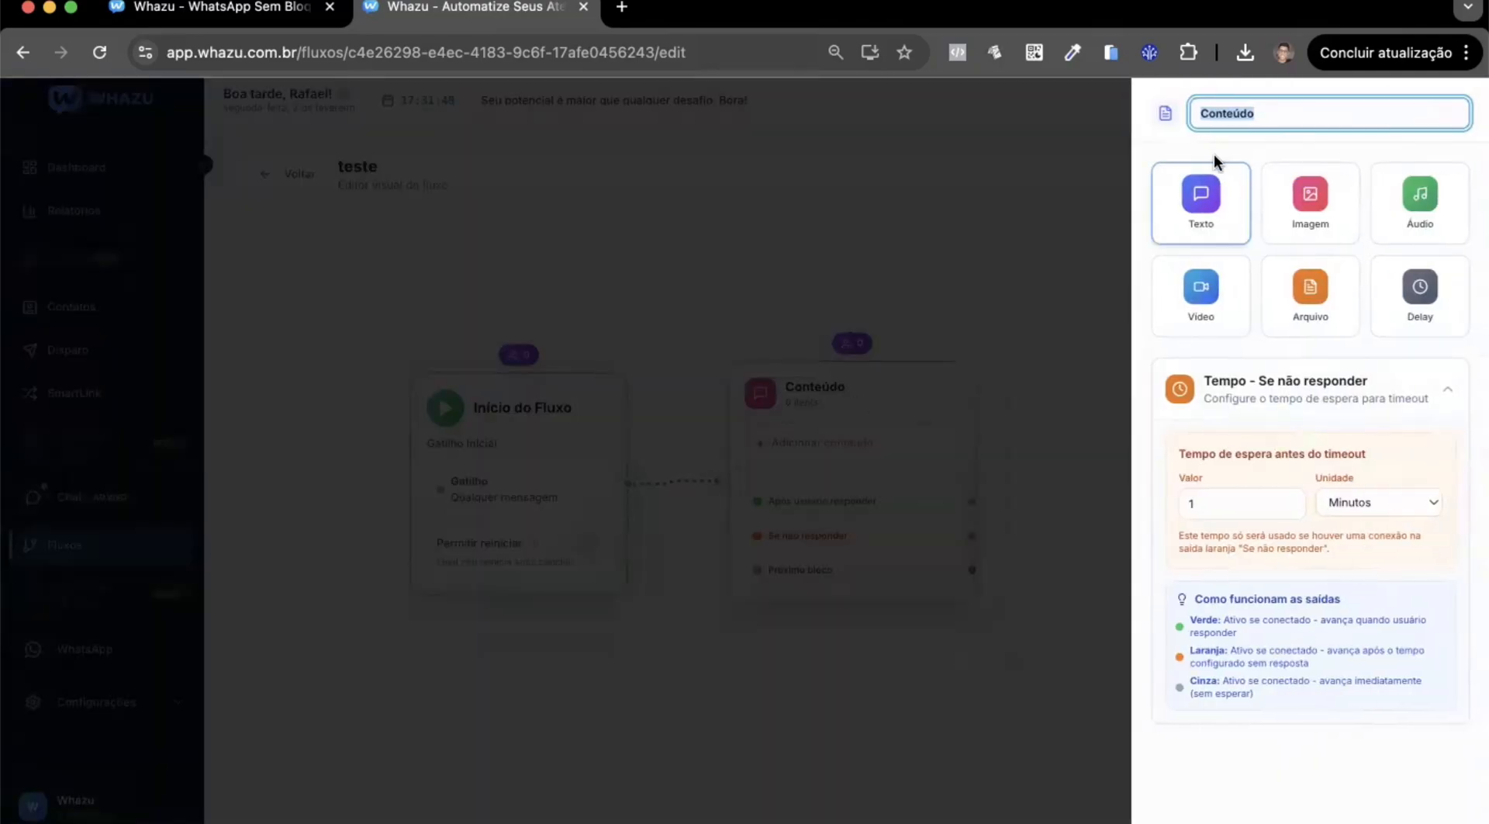
left_click(1219, 200)
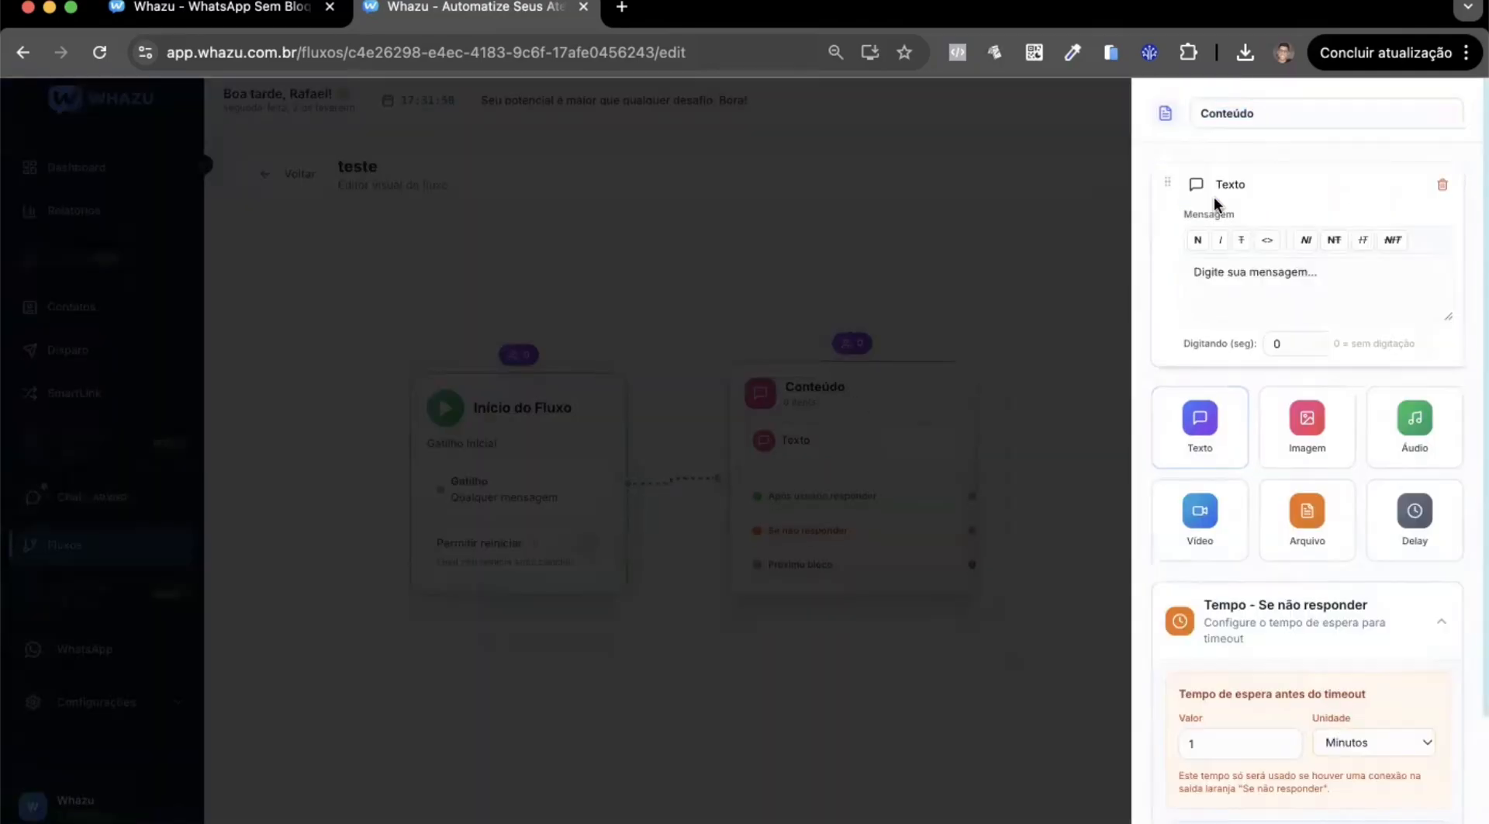
left_click(1308, 445)
left_click(1427, 329)
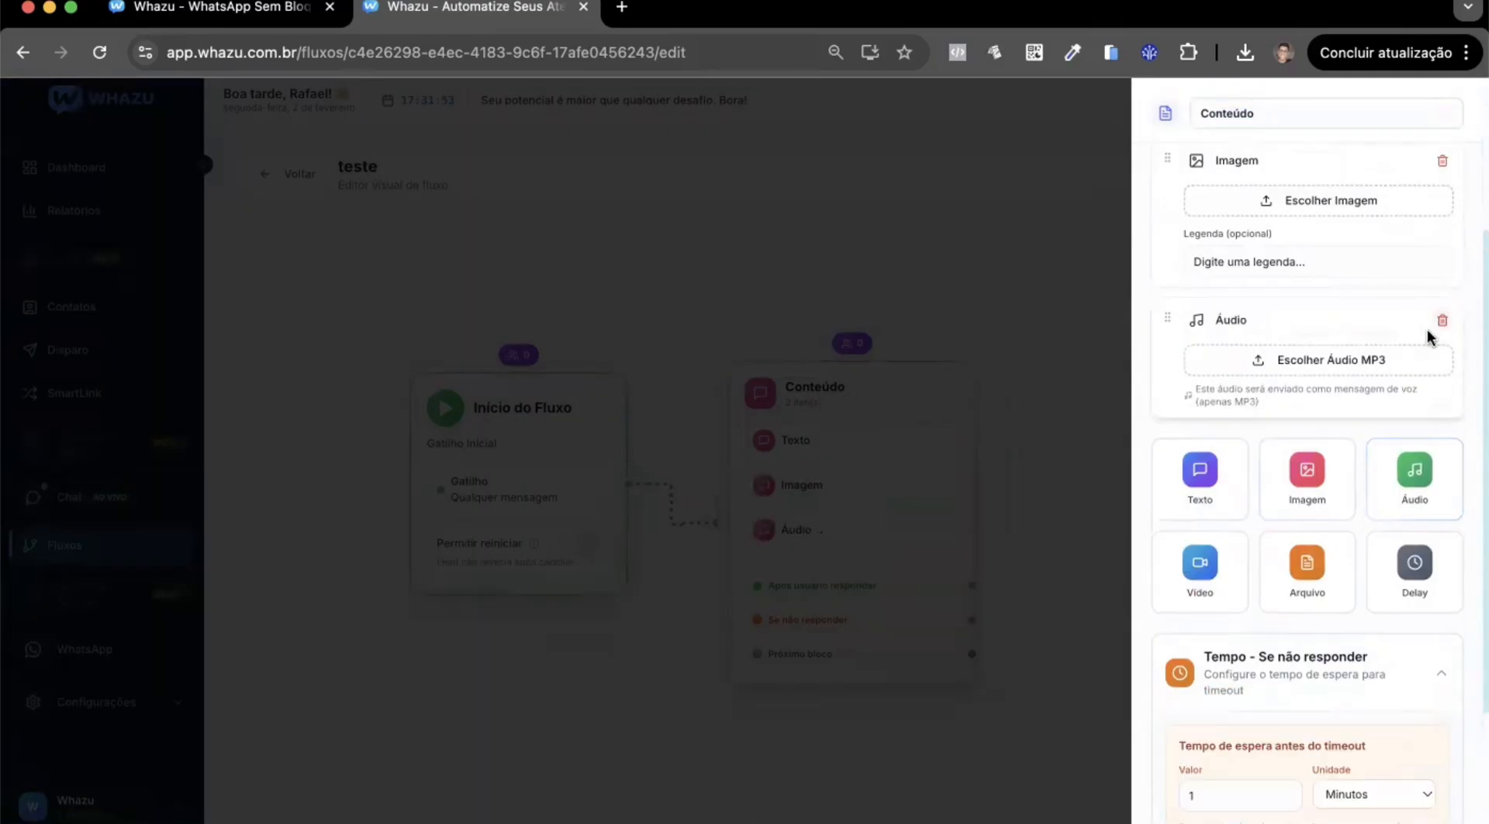
left_click(1200, 405)
left_click(1307, 551)
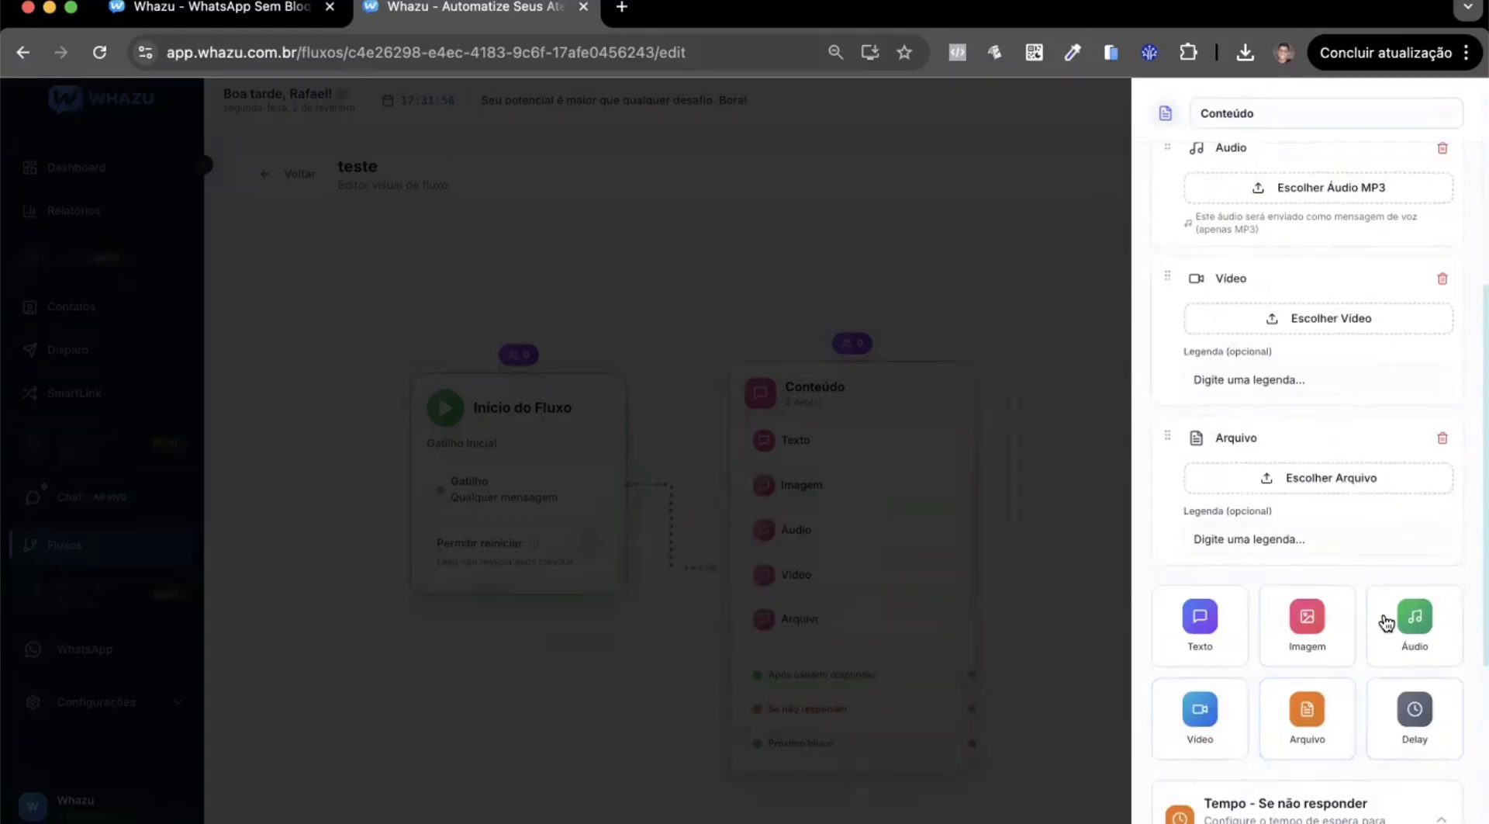
left_click(1413, 710)
Enter "asd" as the Texto item's message and set its Digitando time to 12 seconds.
scroll(1288, 411, "up", 8)
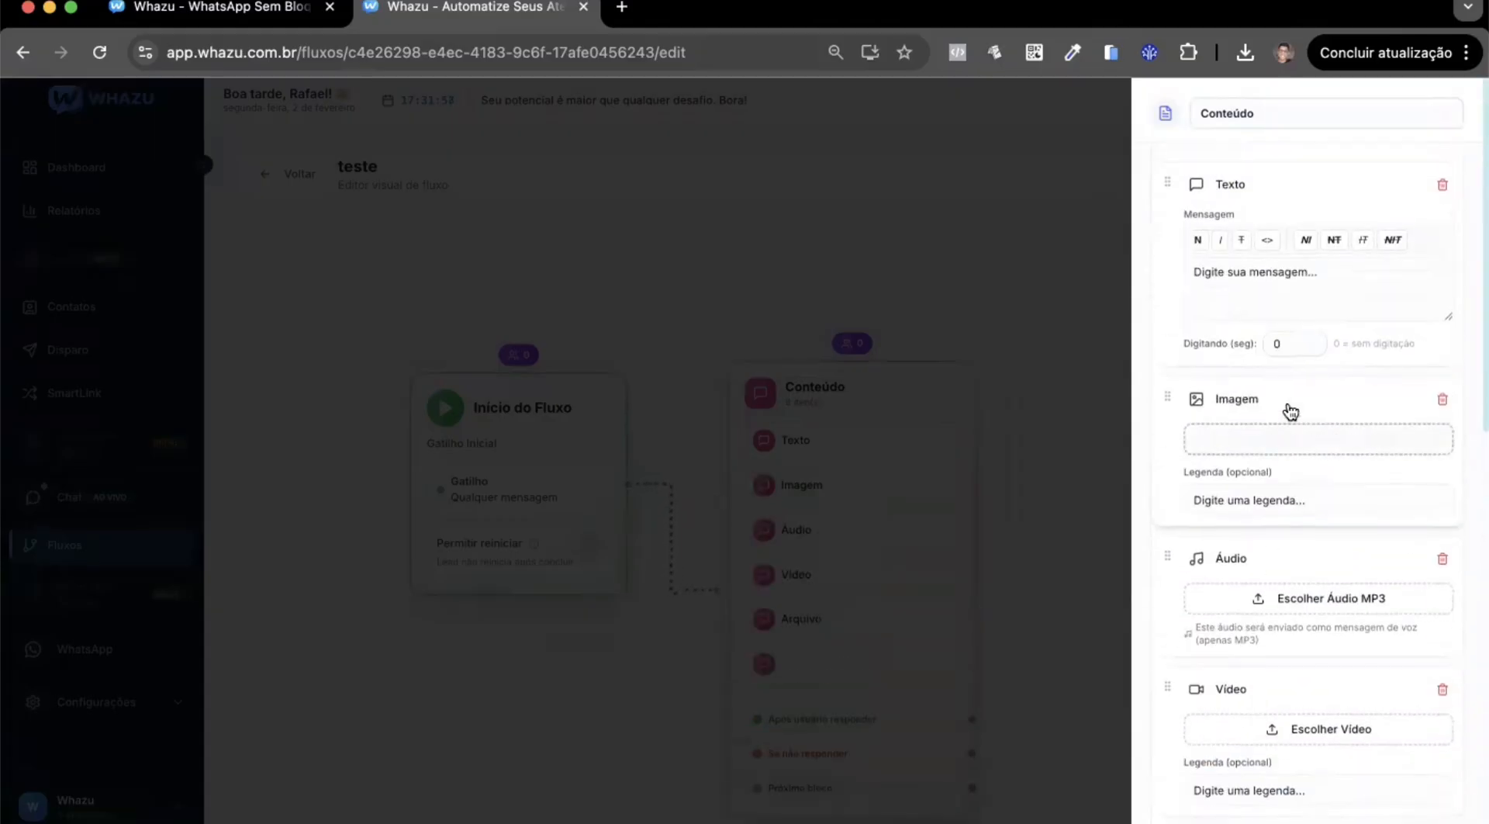
left_click(1324, 276)
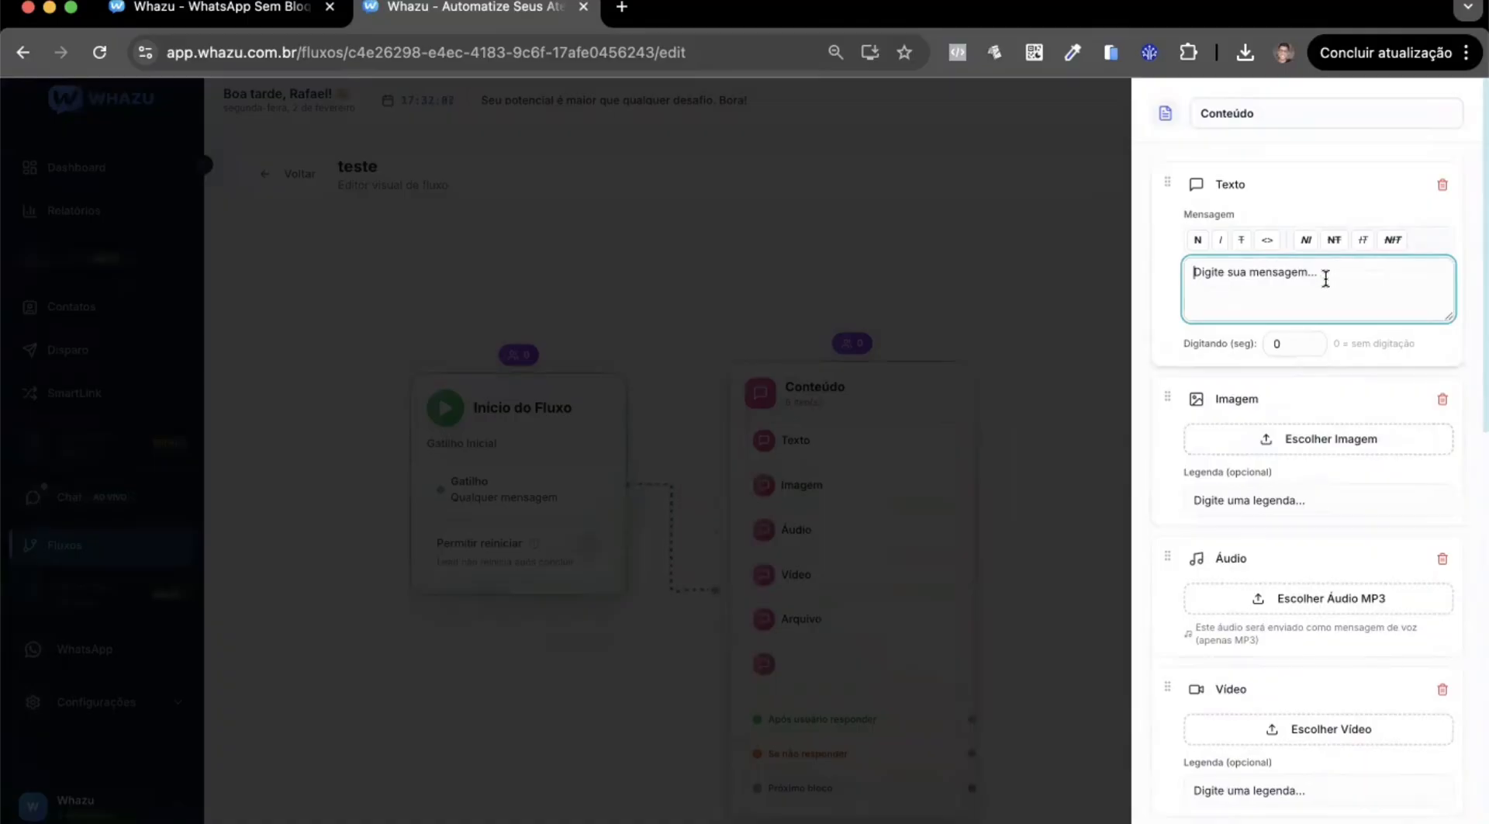
type("asd")
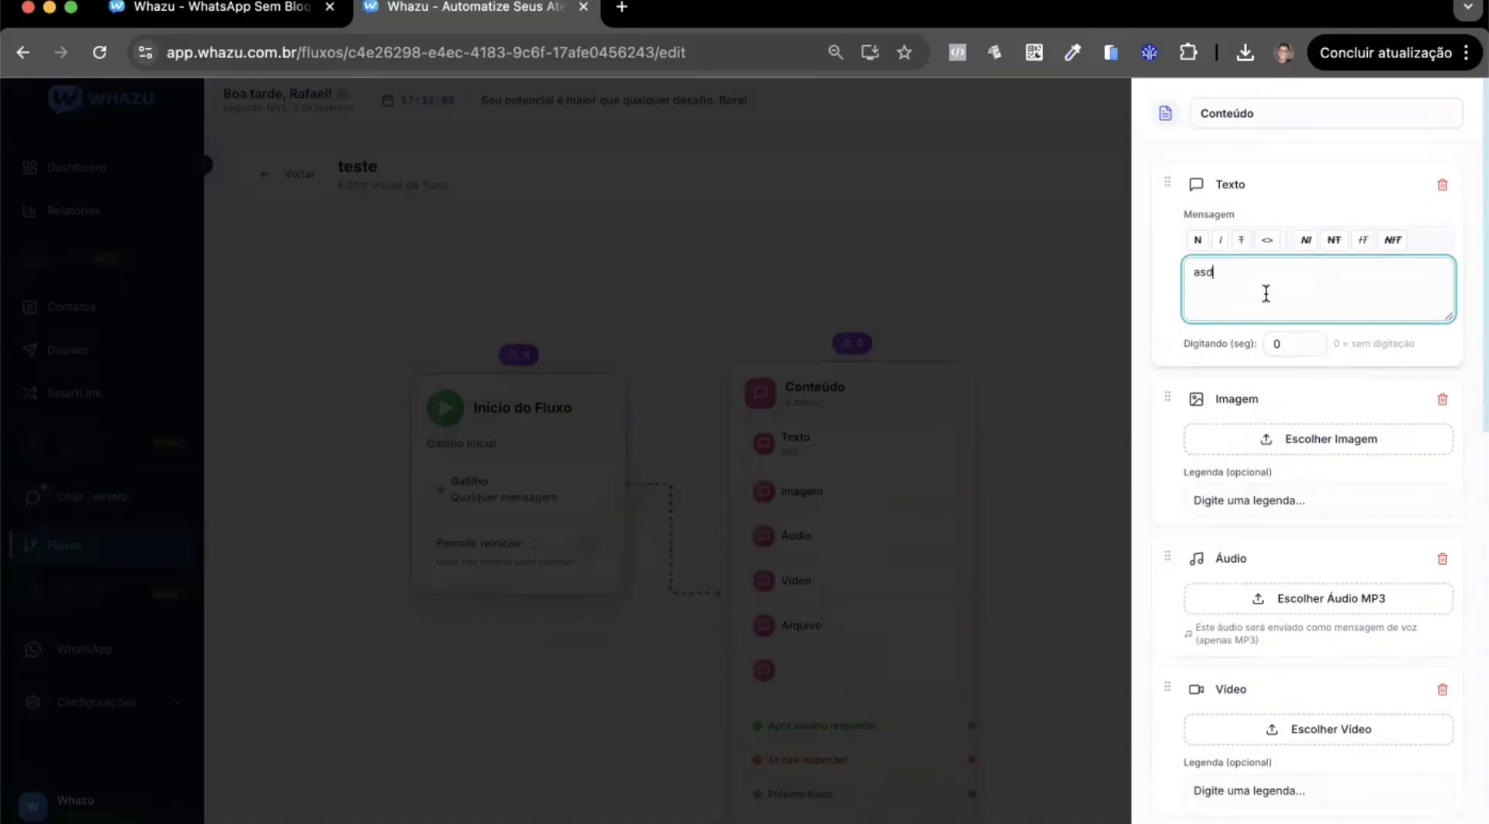
double_click(1310, 339)
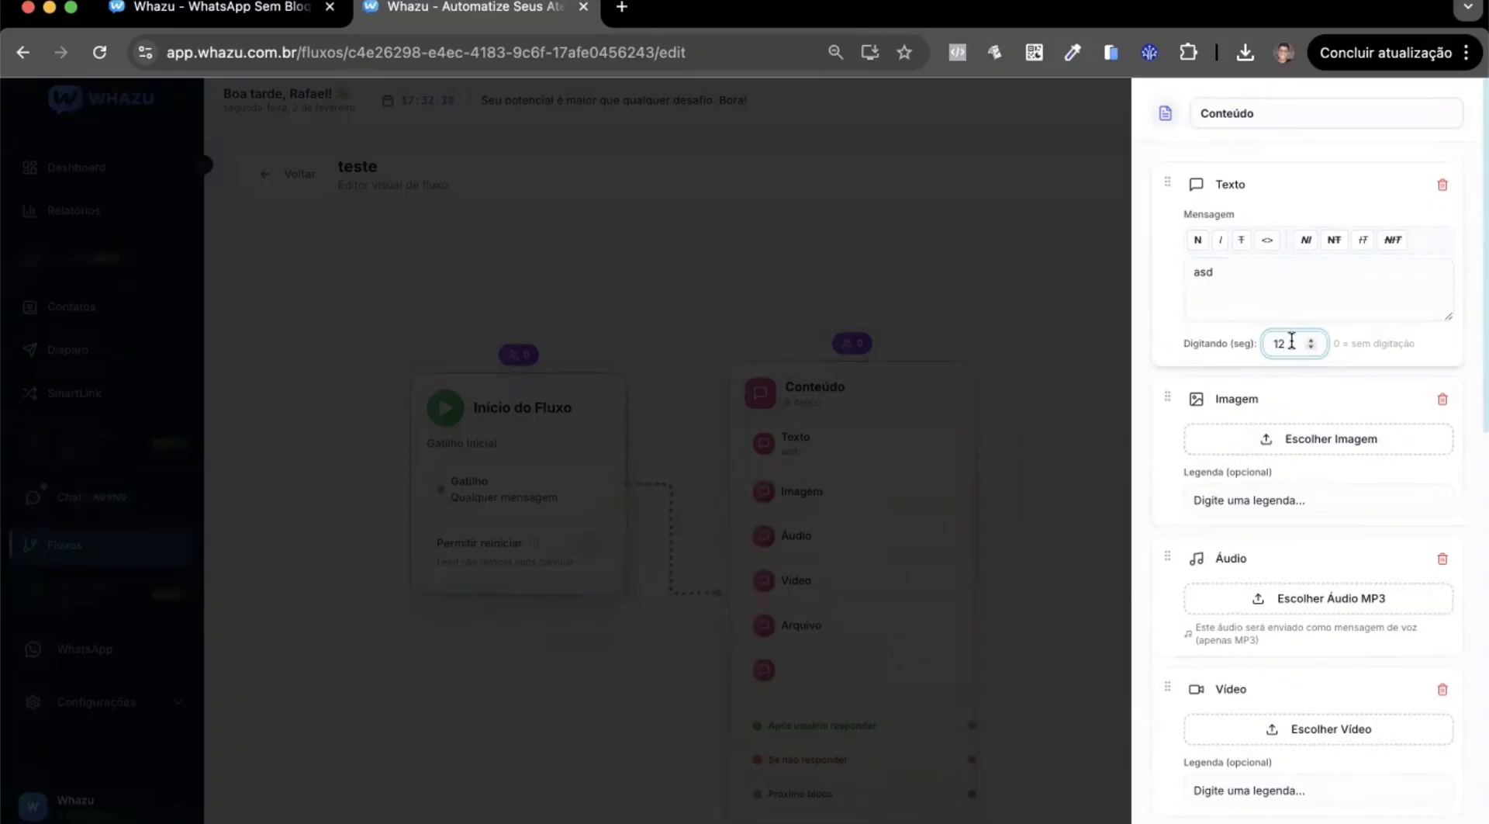
left_click(1301, 273)
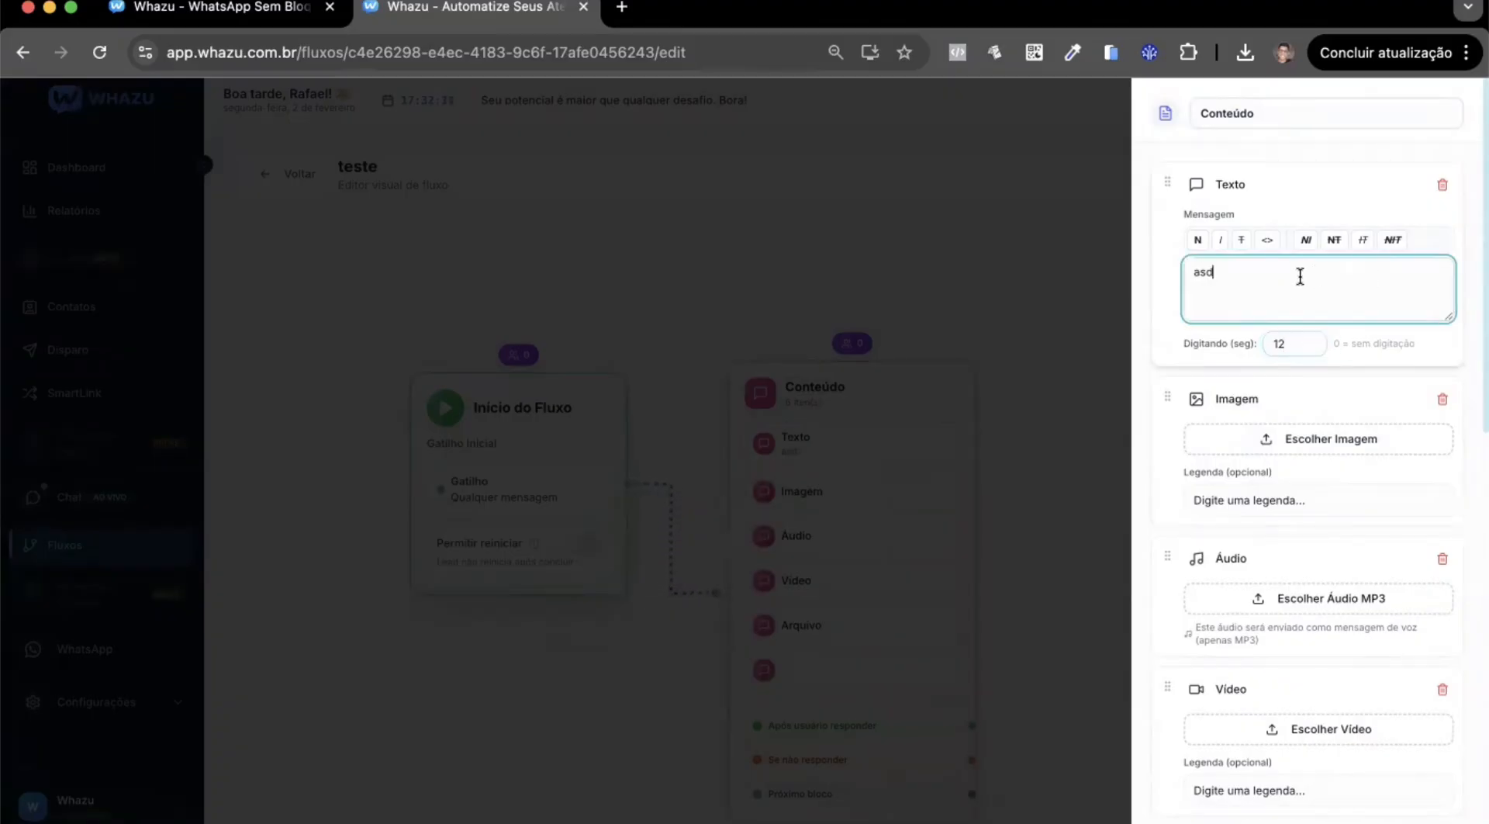
left_click(1226, 343)
scroll(1316, 422, "down", 1)
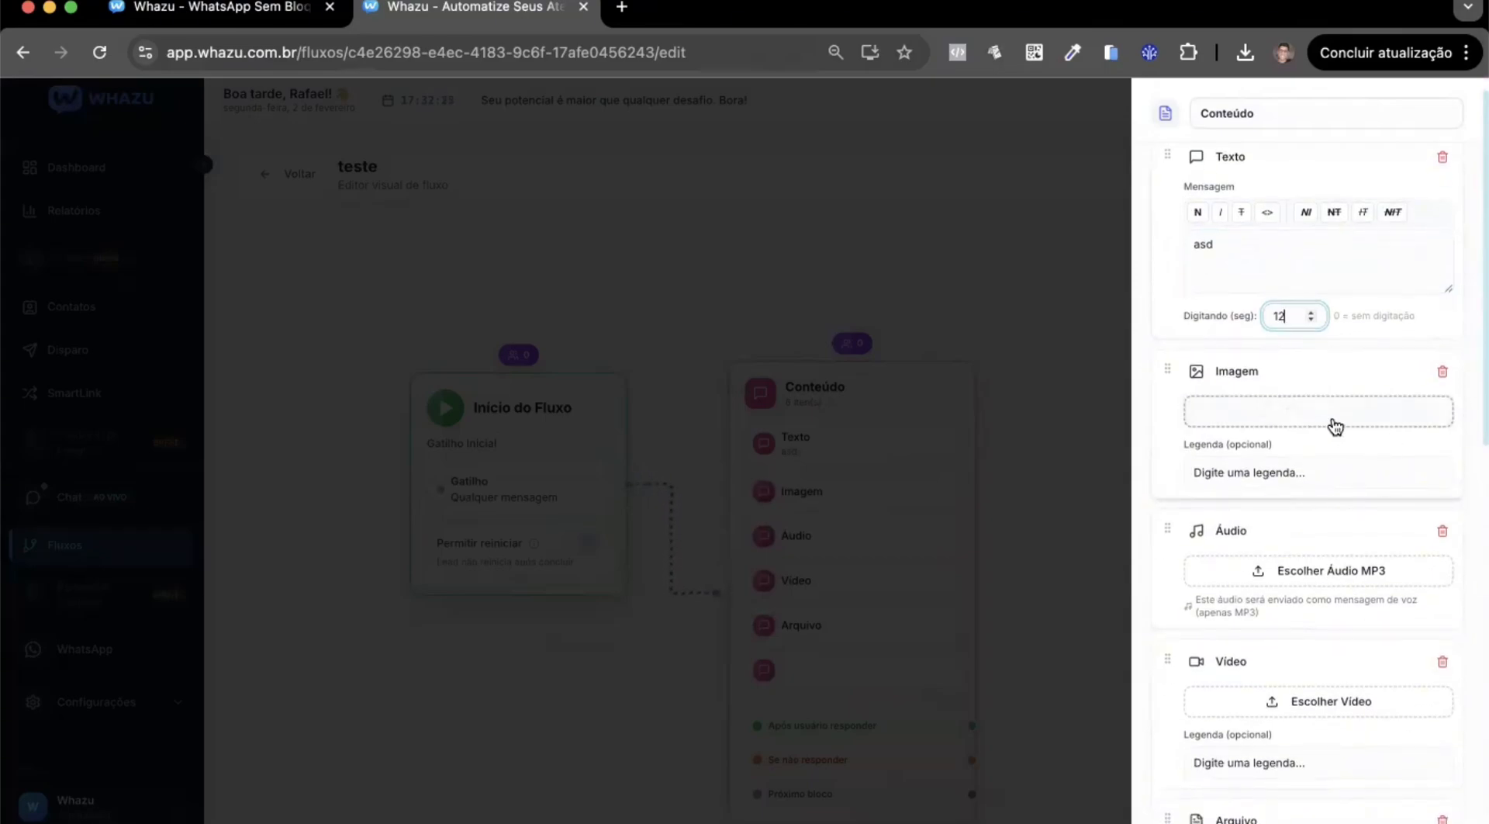
scroll(1309, 448, "down", 3)
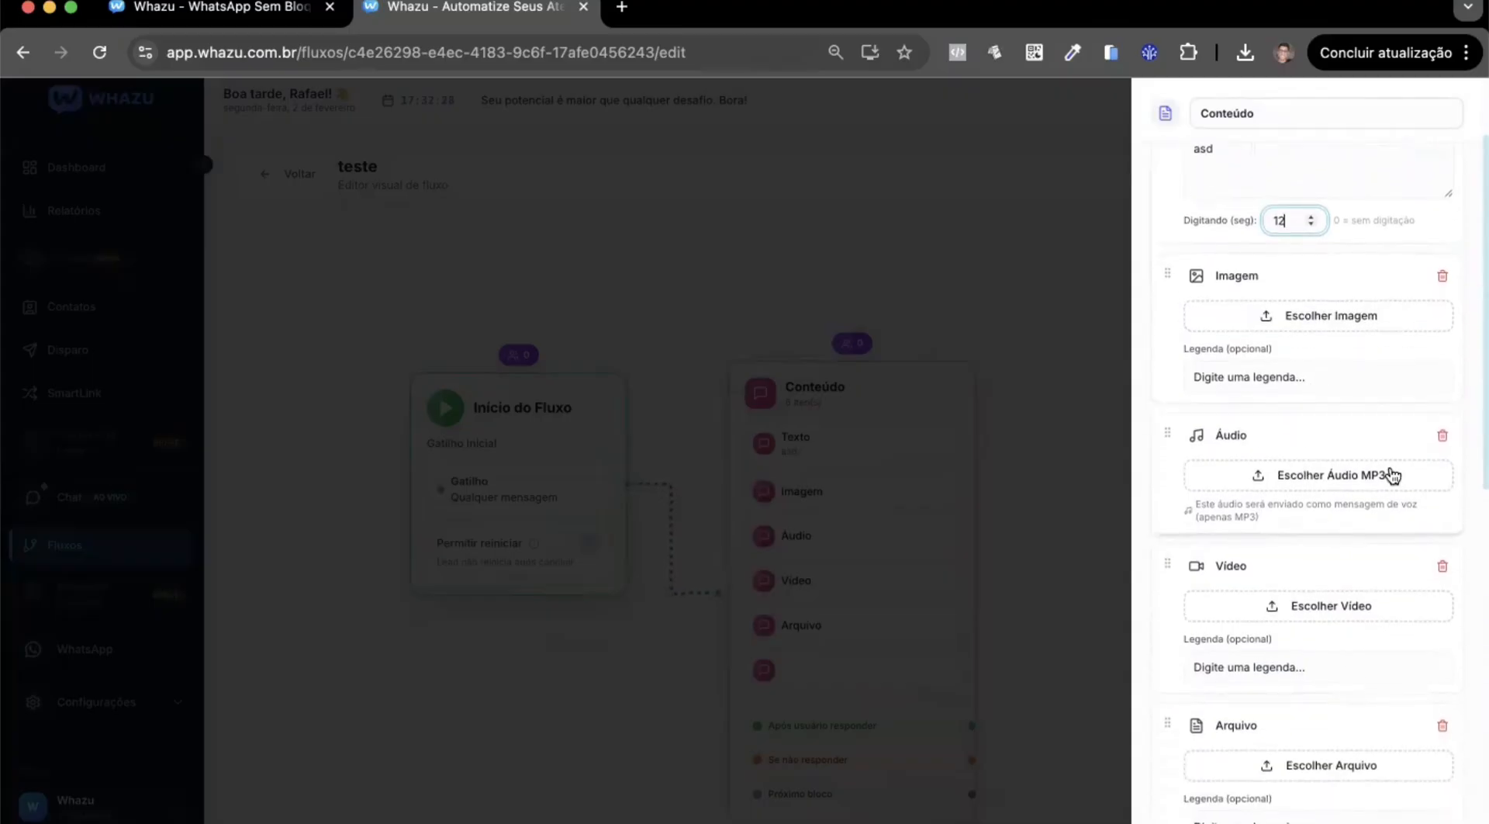
scroll(1329, 481, "down", 15)
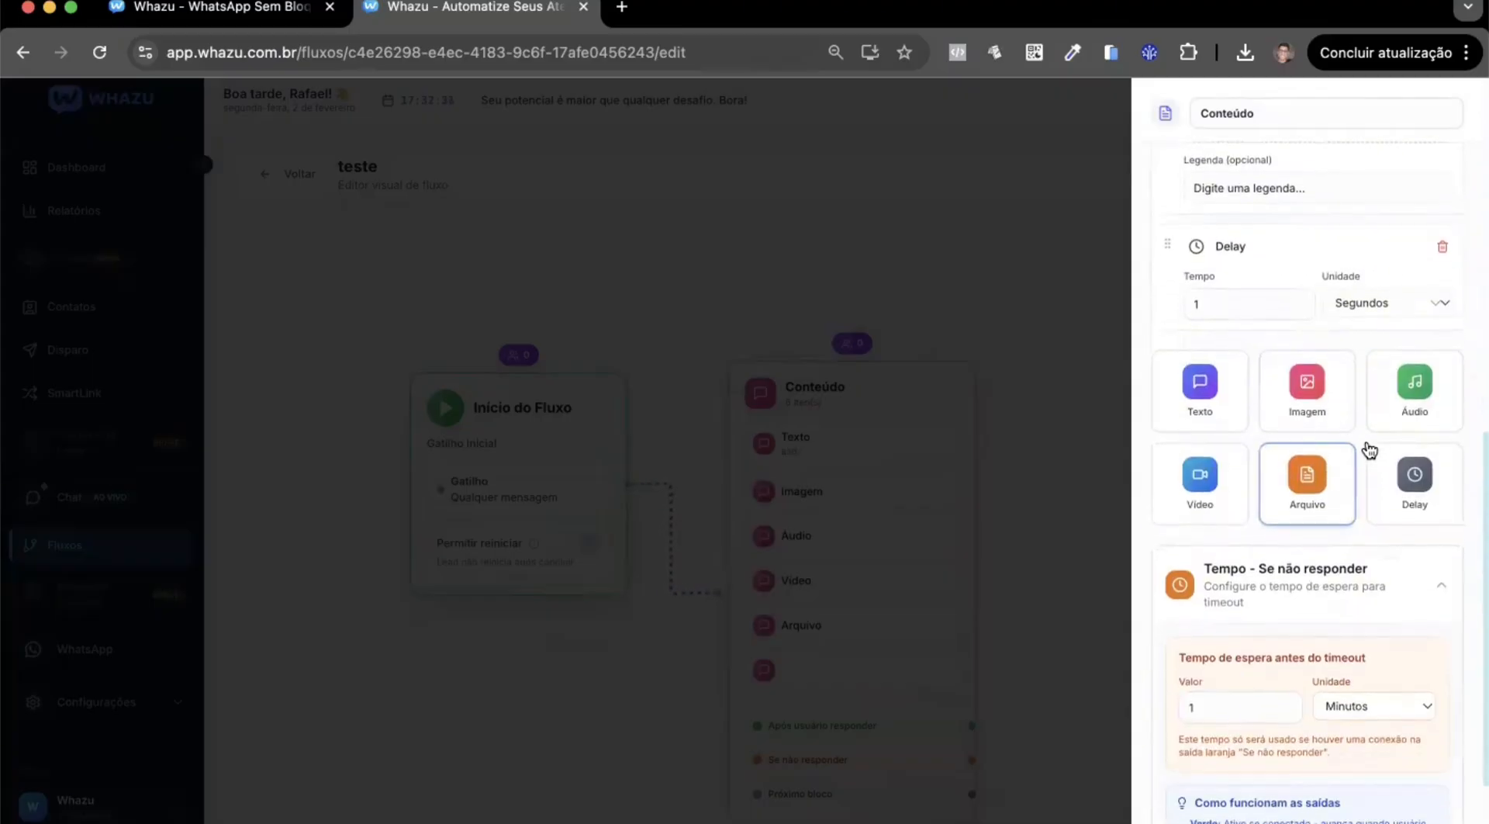
scroll(1303, 421, "up", 15)
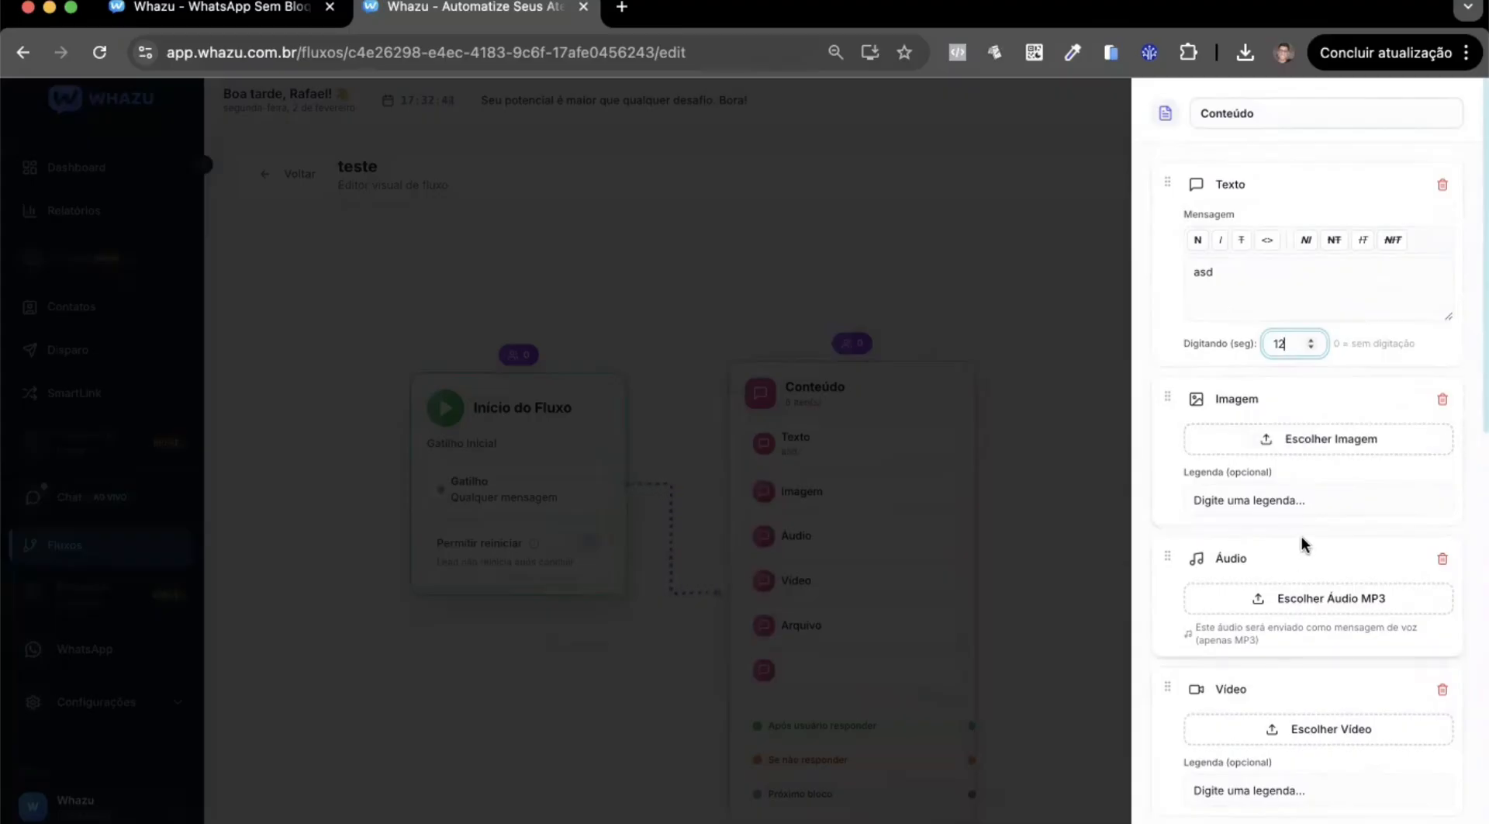
scroll(1275, 499, "down", 2)
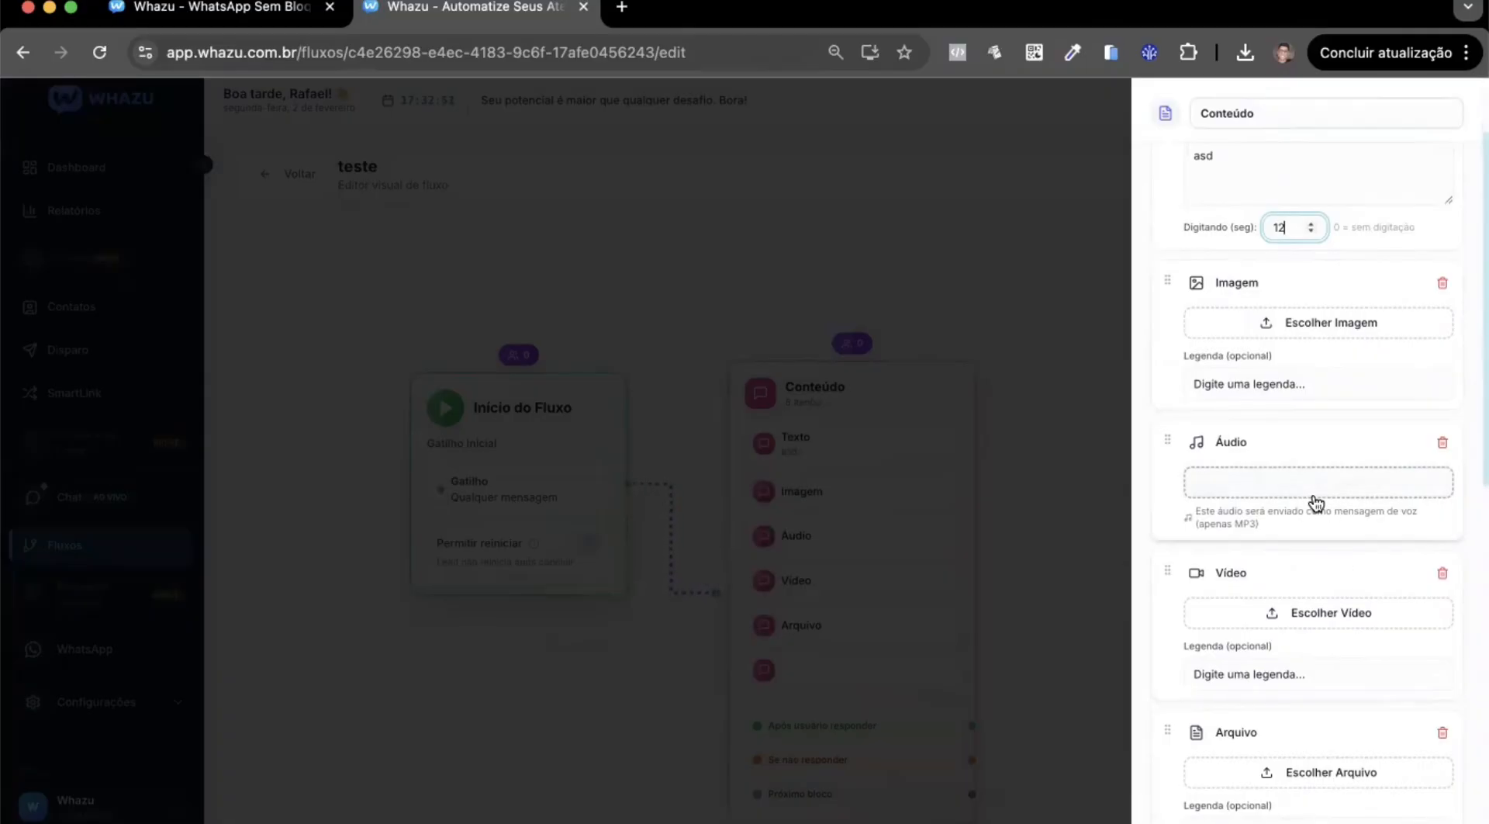
Open the Convertio file converter website in a new browser tab and dismiss its rating prompt.
left_click(622, 9)
type("con")
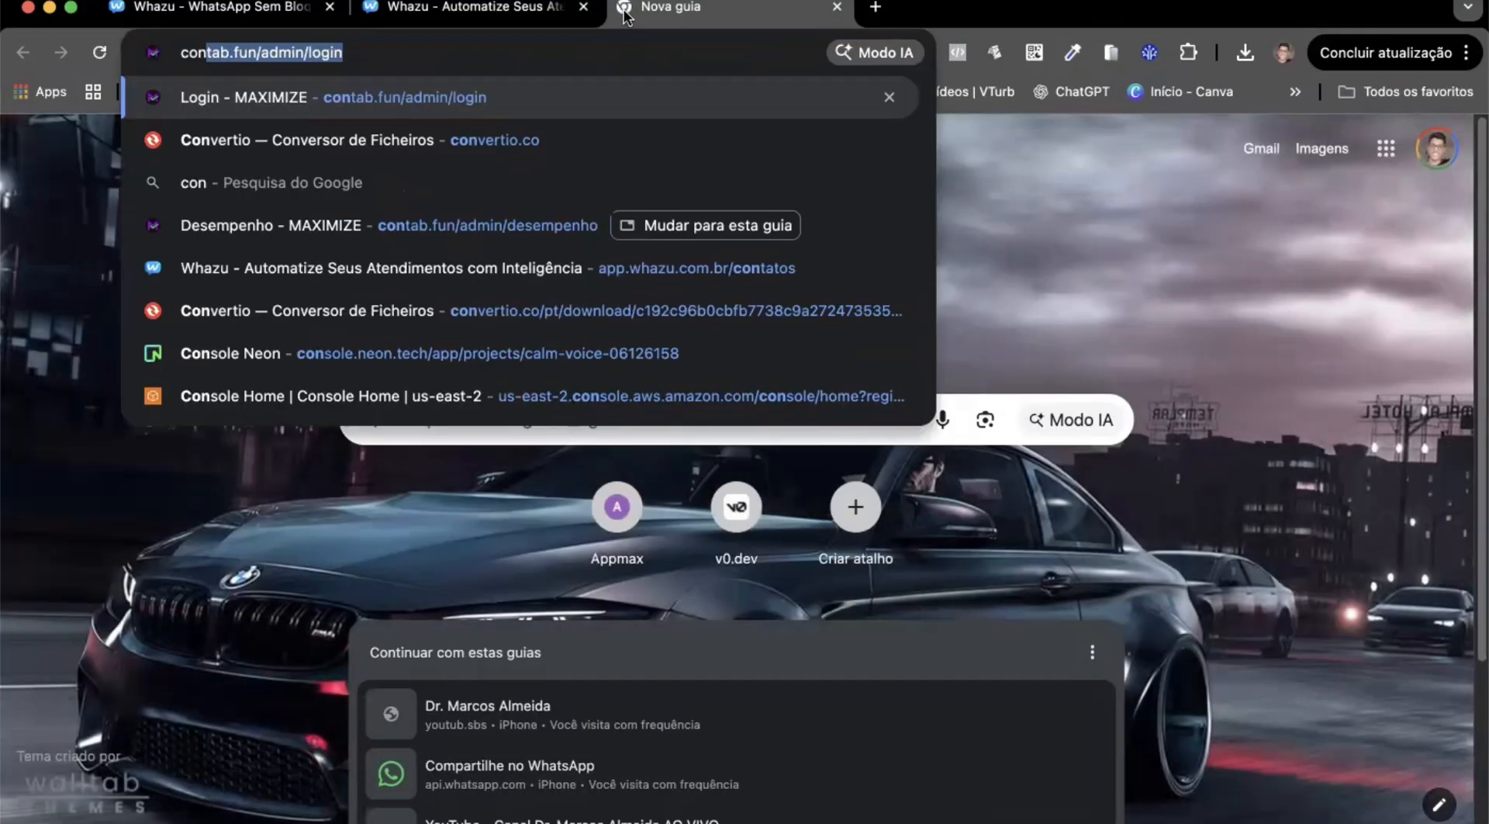
type("vertio.co")
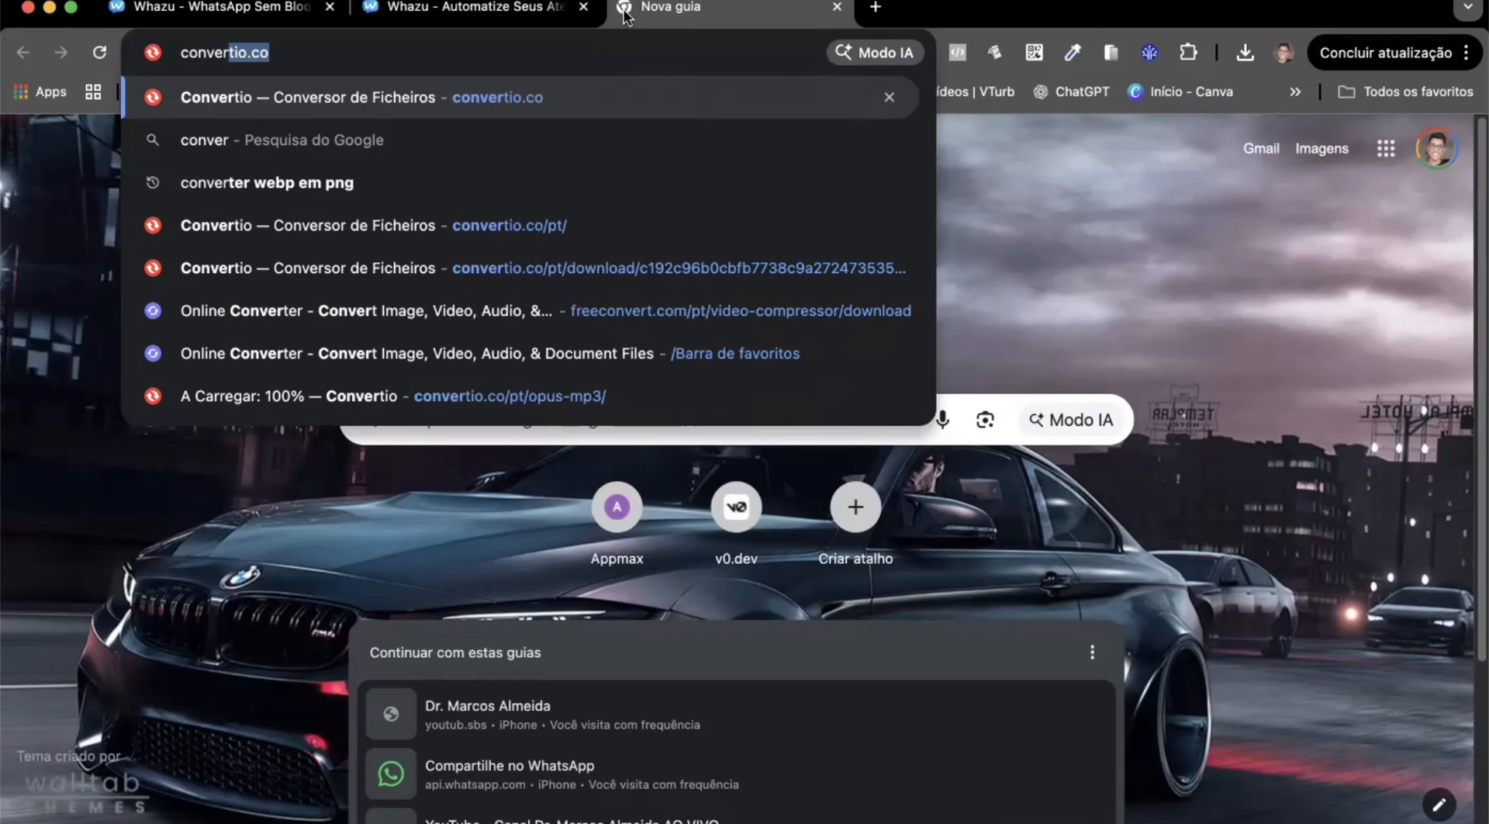
key("Return")
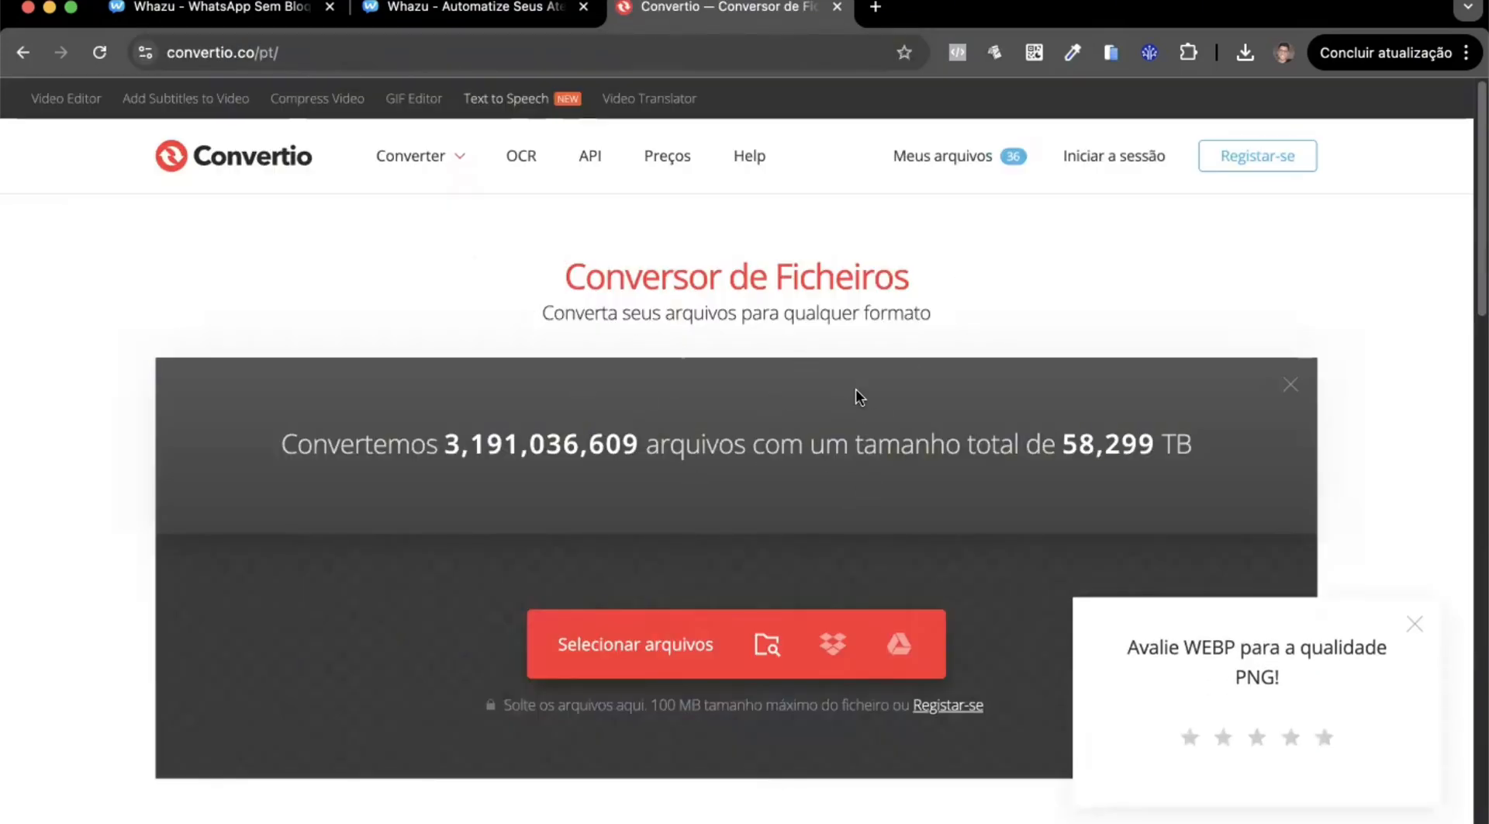
left_click(1413, 622)
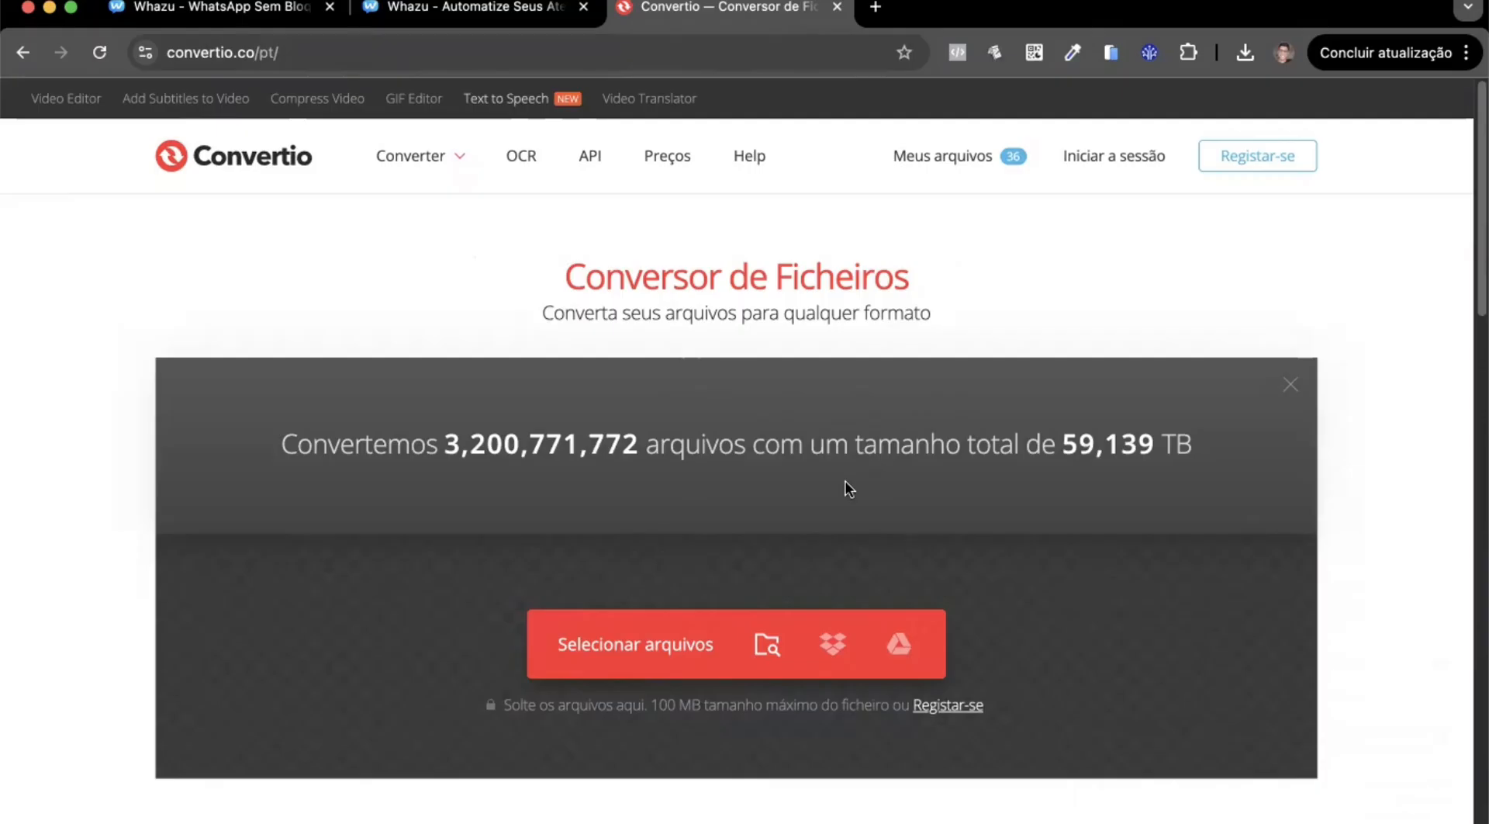
Return from Convertio to the Whazu flow editor and look over the Conteúdo block's items down to Delay.
left_click(473, 8)
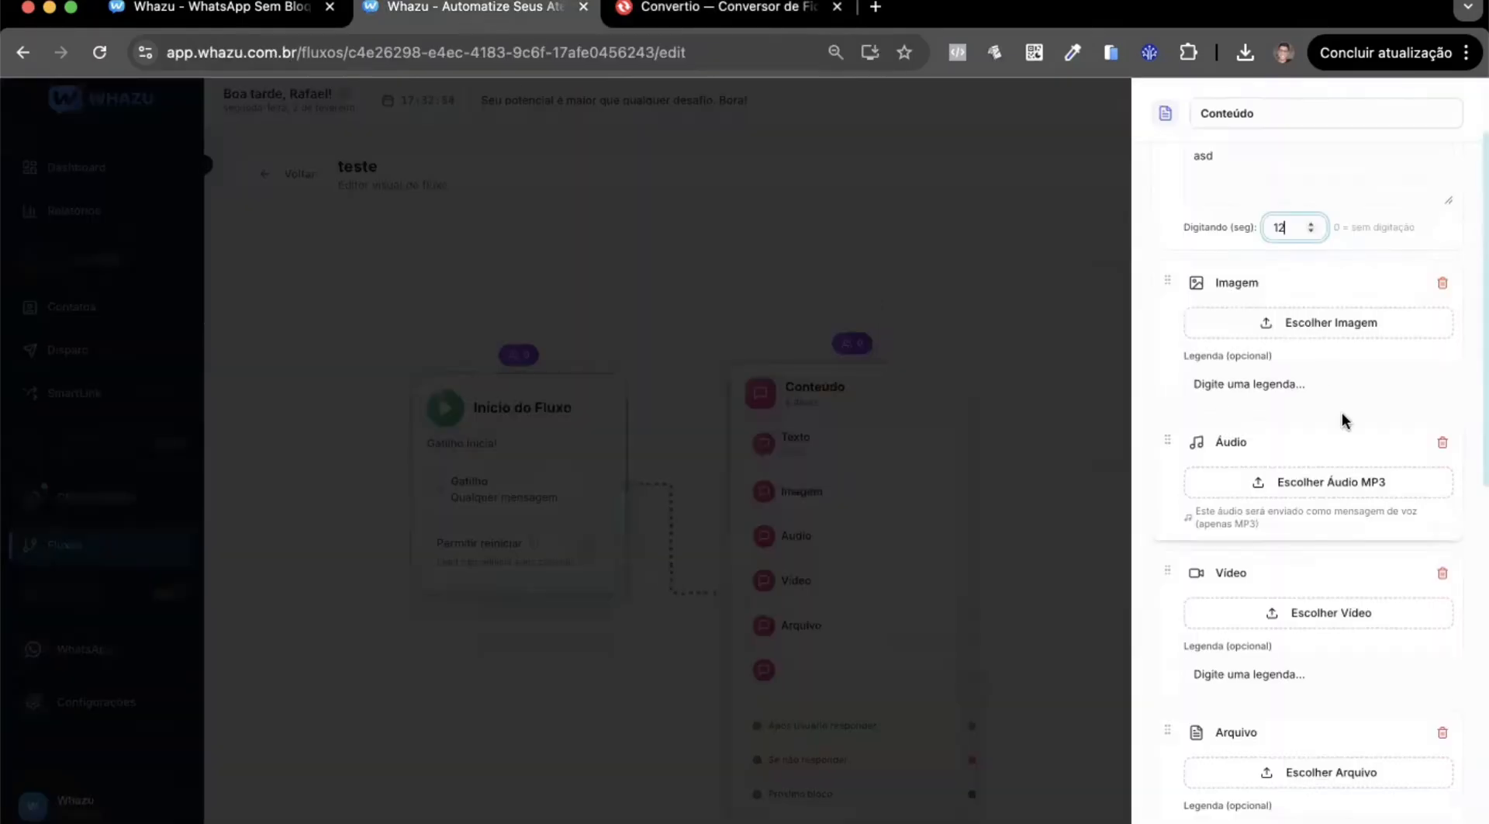
left_click(722, 8)
left_click(494, 16)
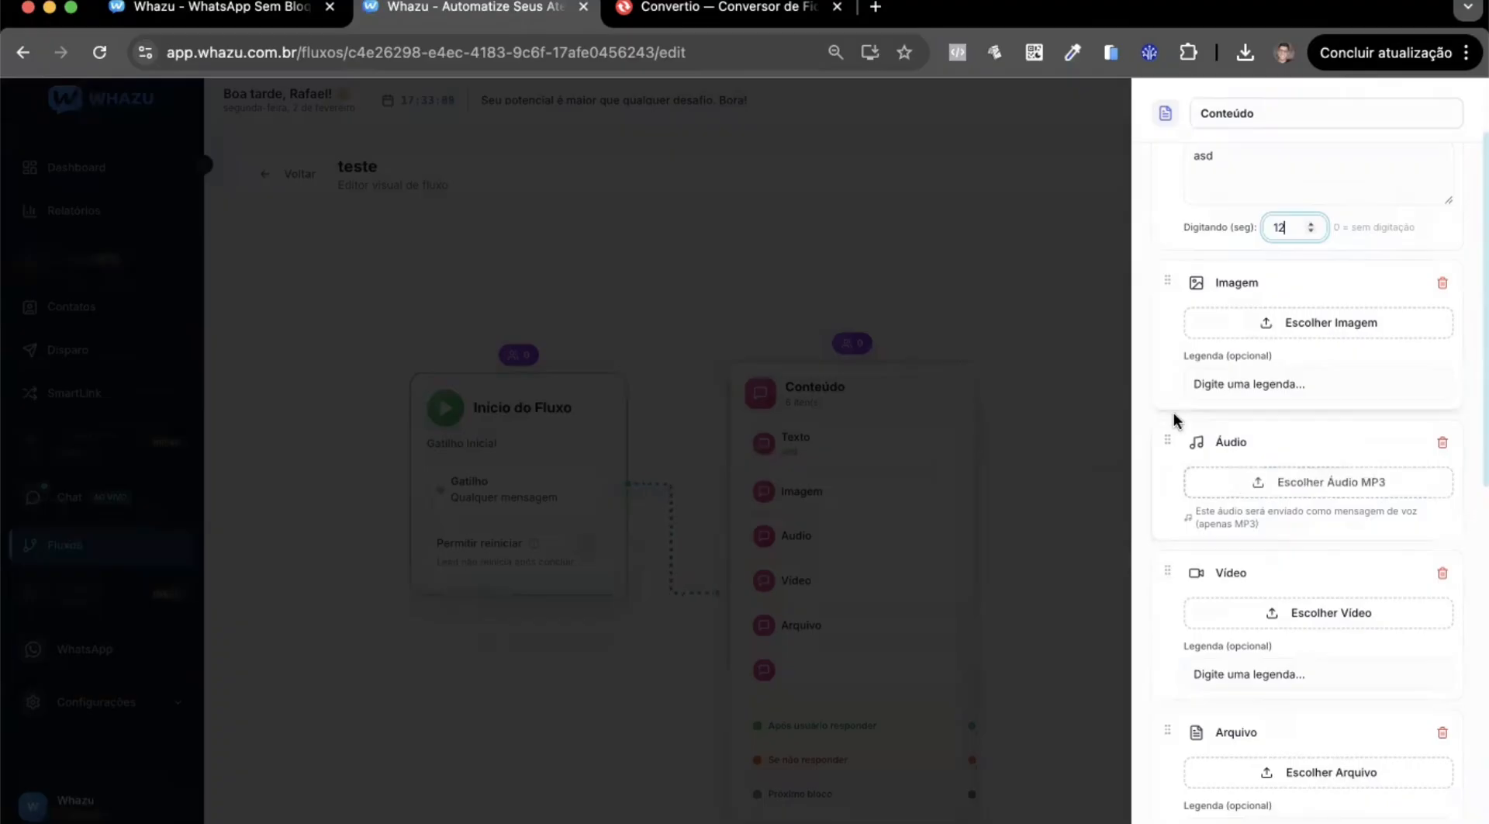
left_click(723, 14)
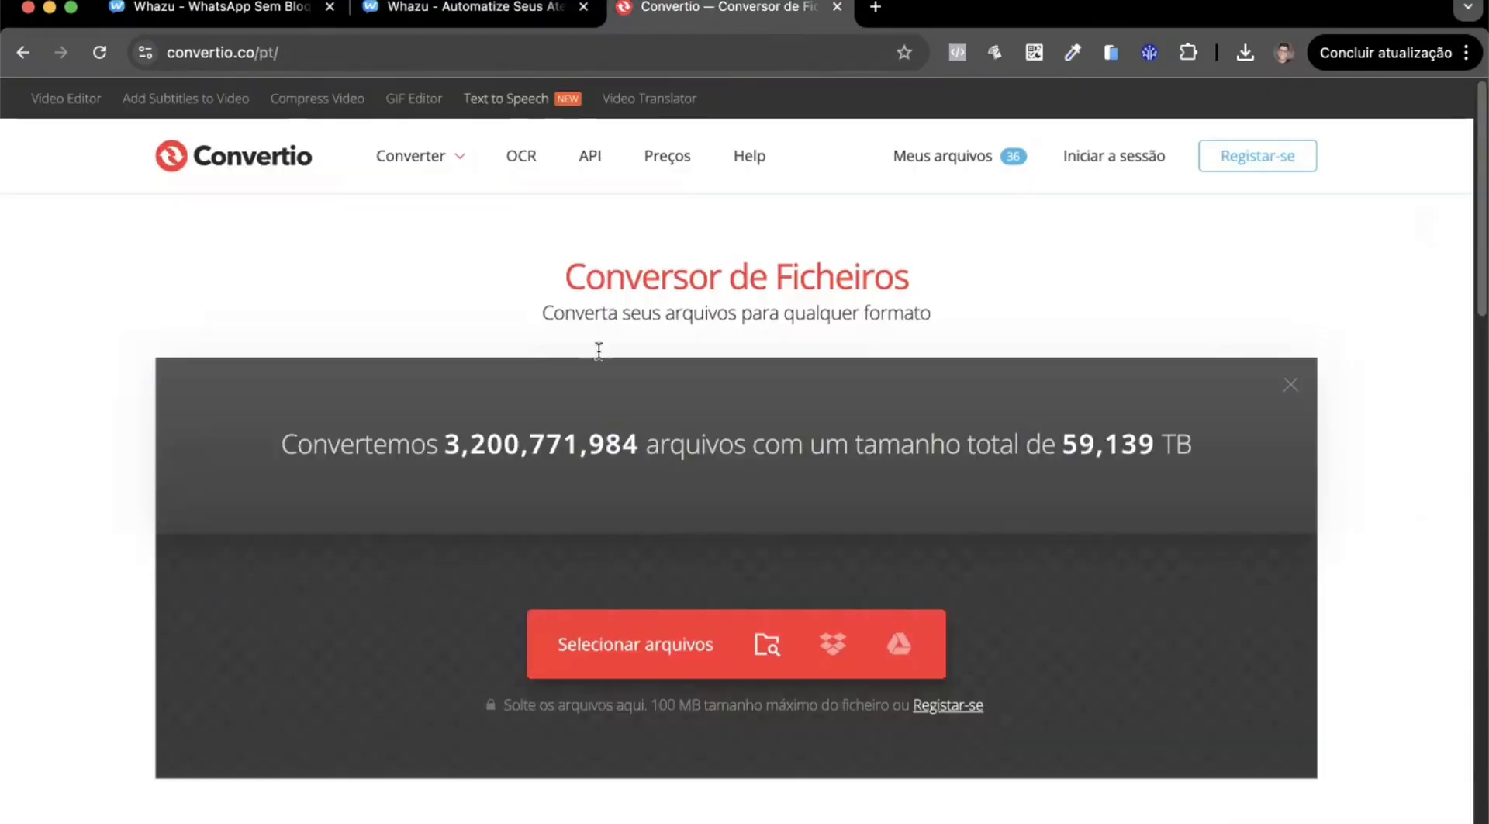
left_click(444, 23)
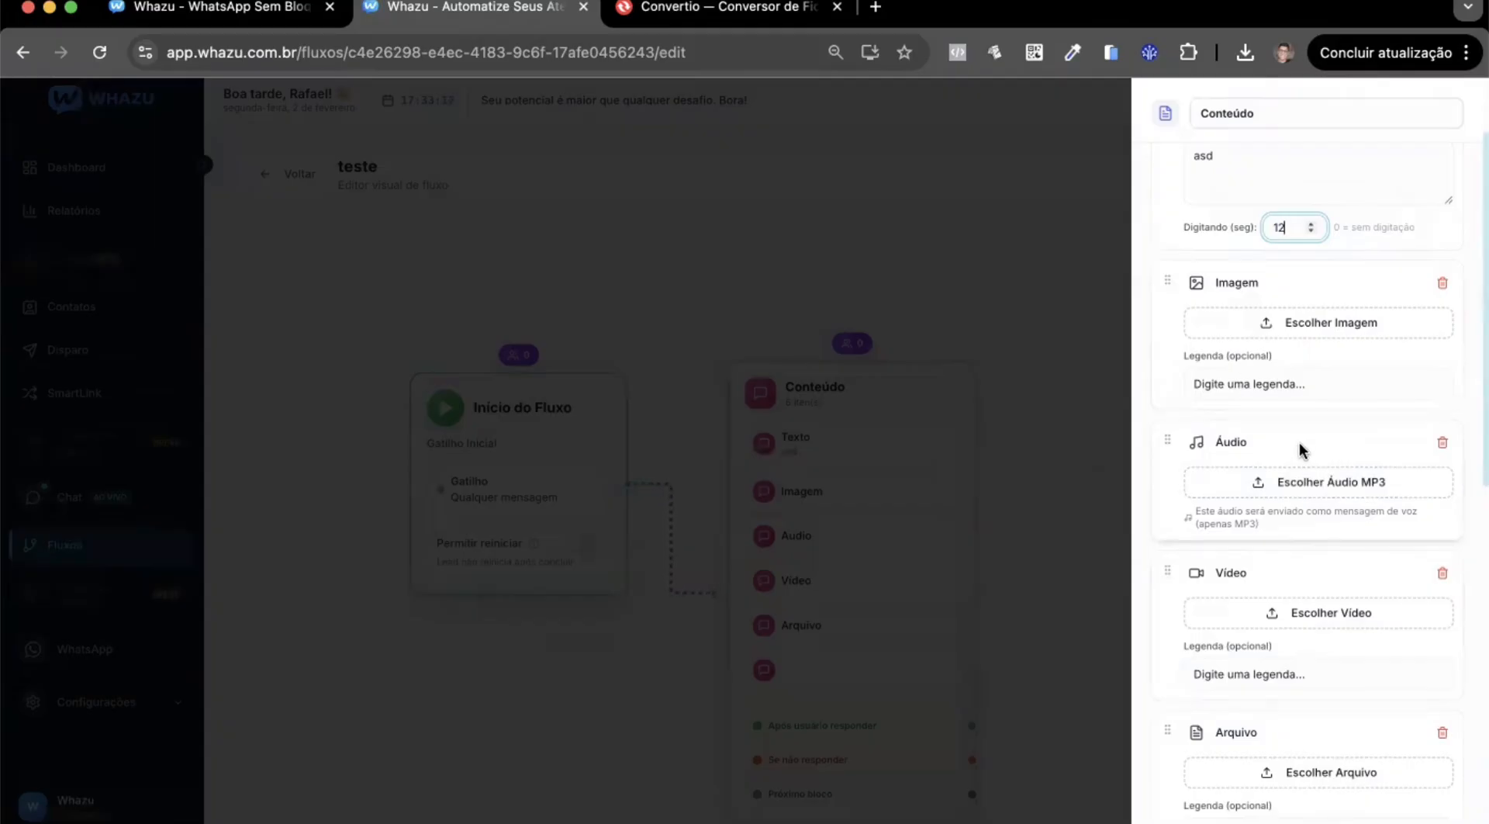
scroll(1316, 494, "down", 4)
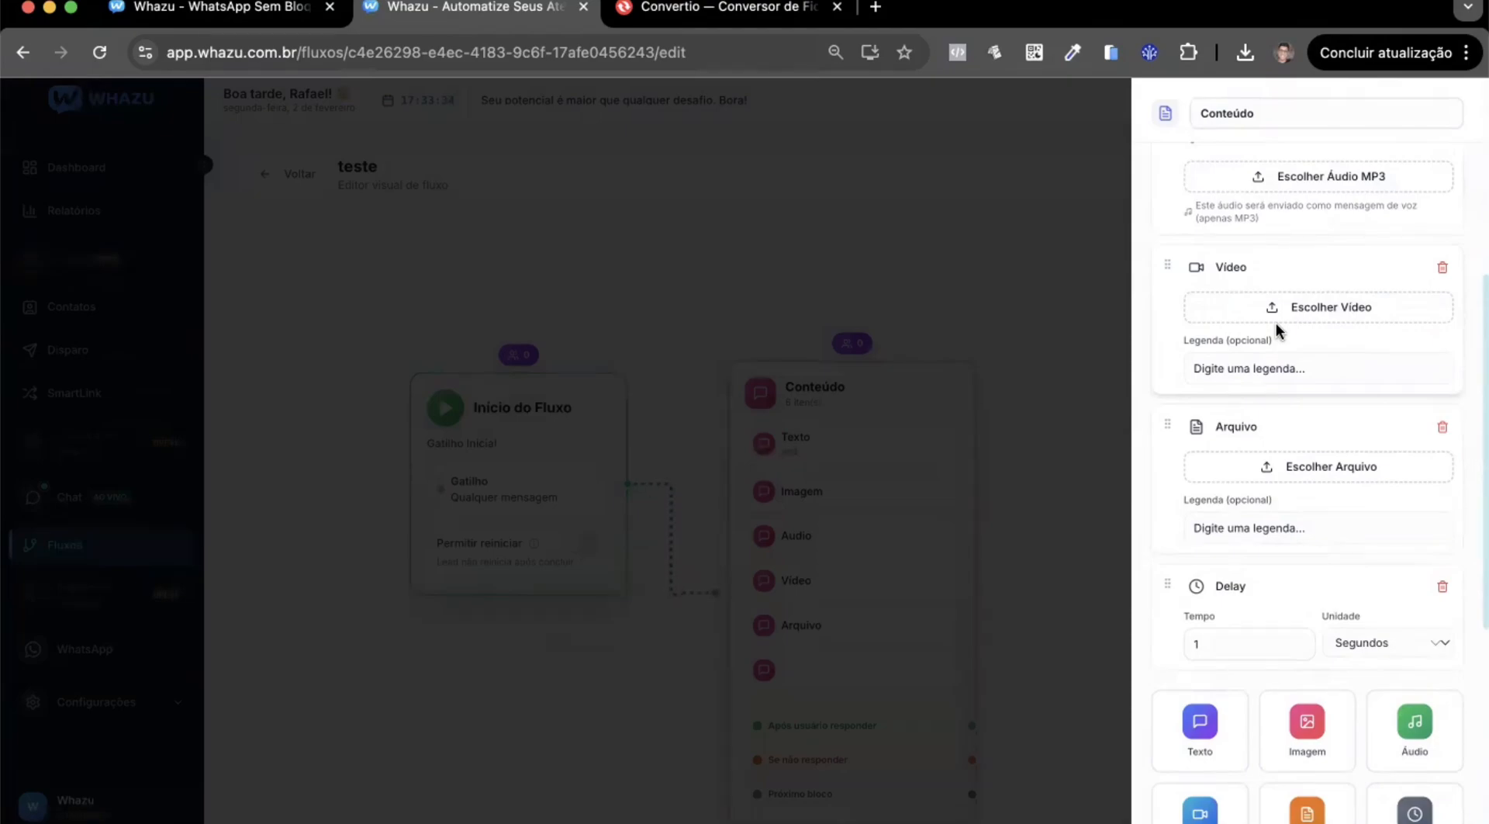
Search the web for "comprimir video online" in a new browser tab and open FreeConvert's video compressor page.
left_click(884, 11)
type("compri")
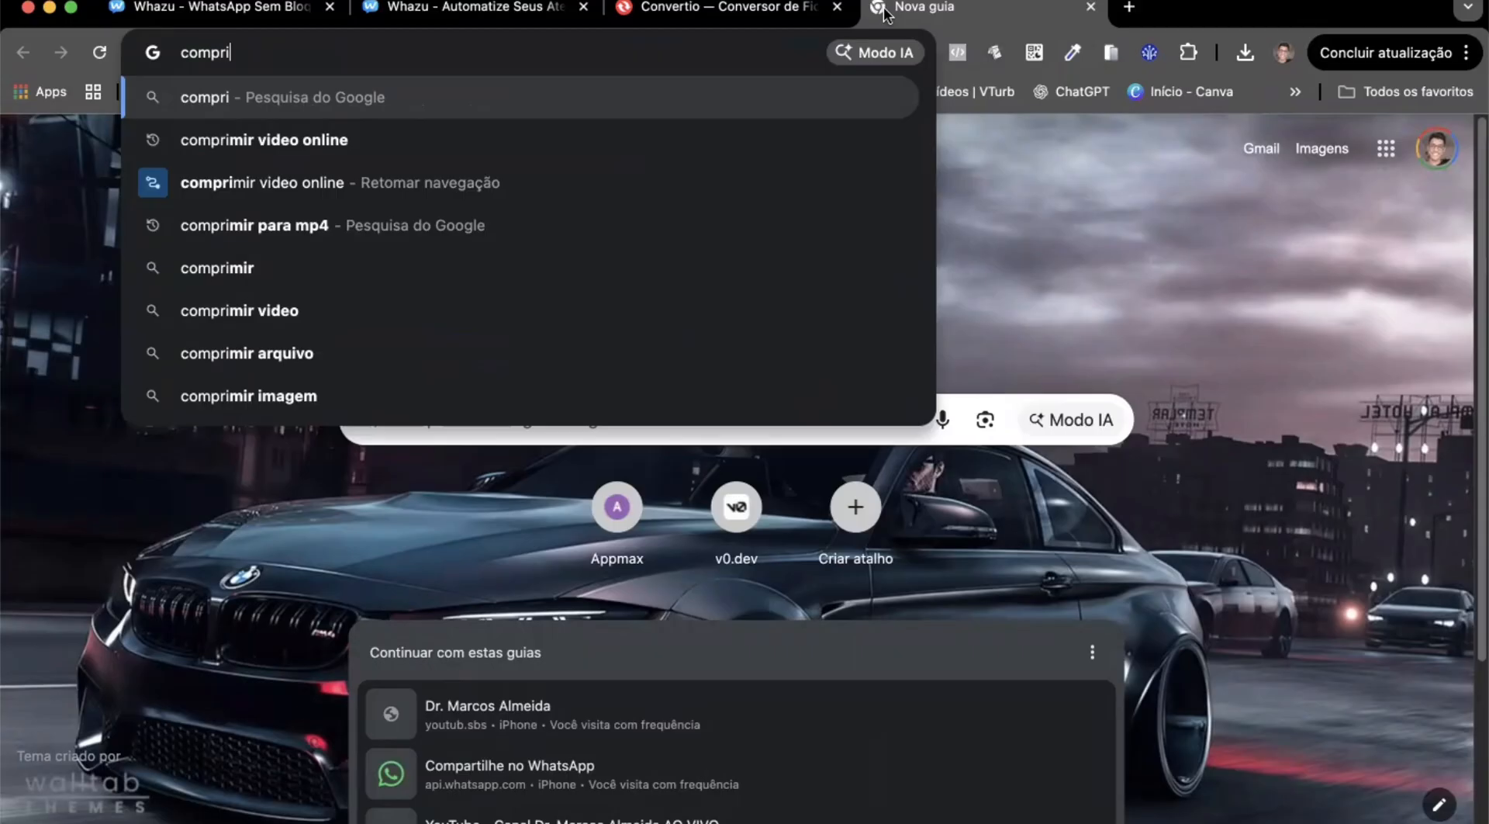
key("Down")
key("Return")
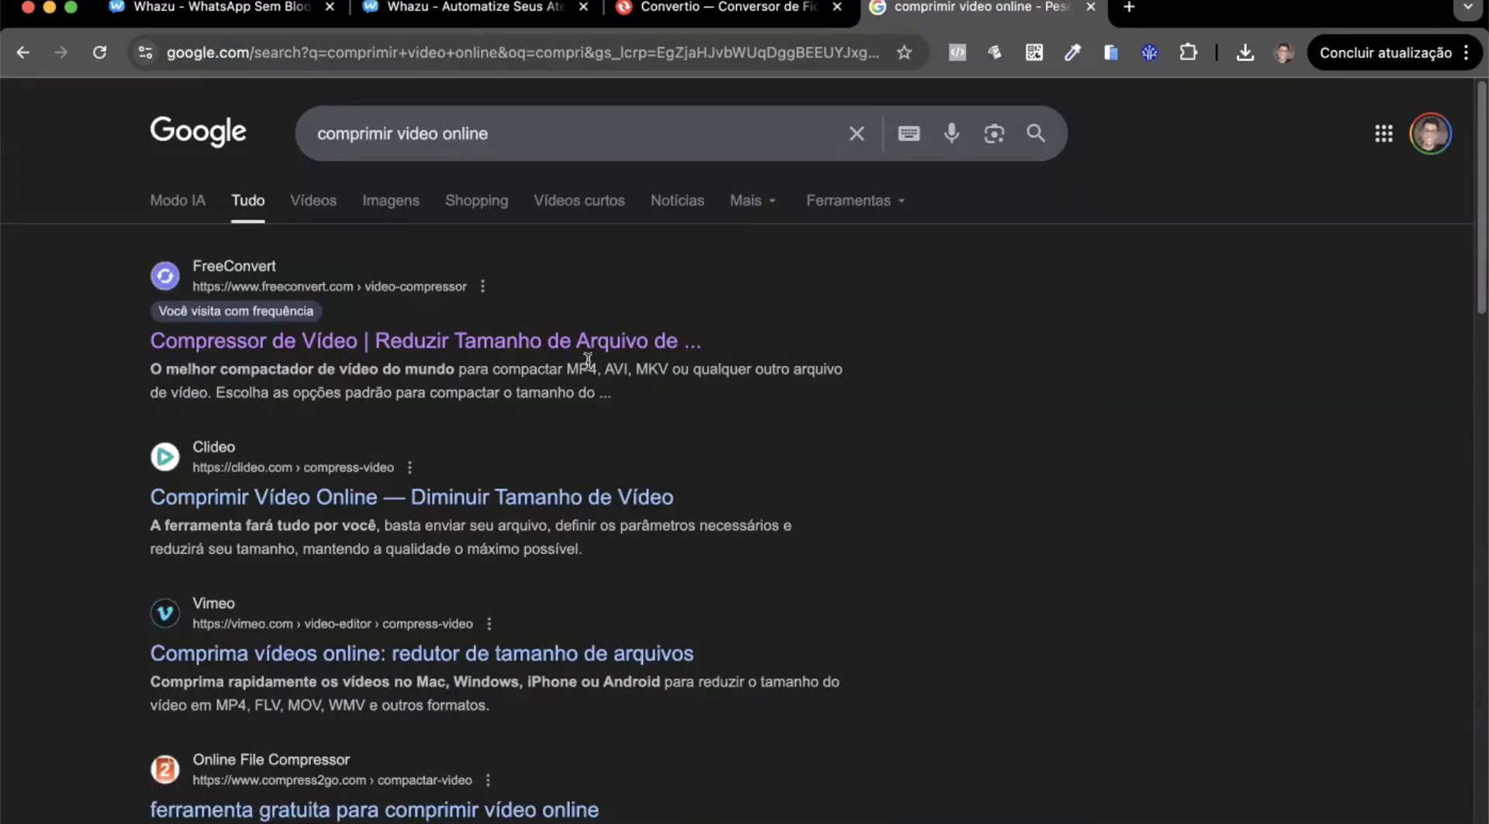
left_click(589, 342)
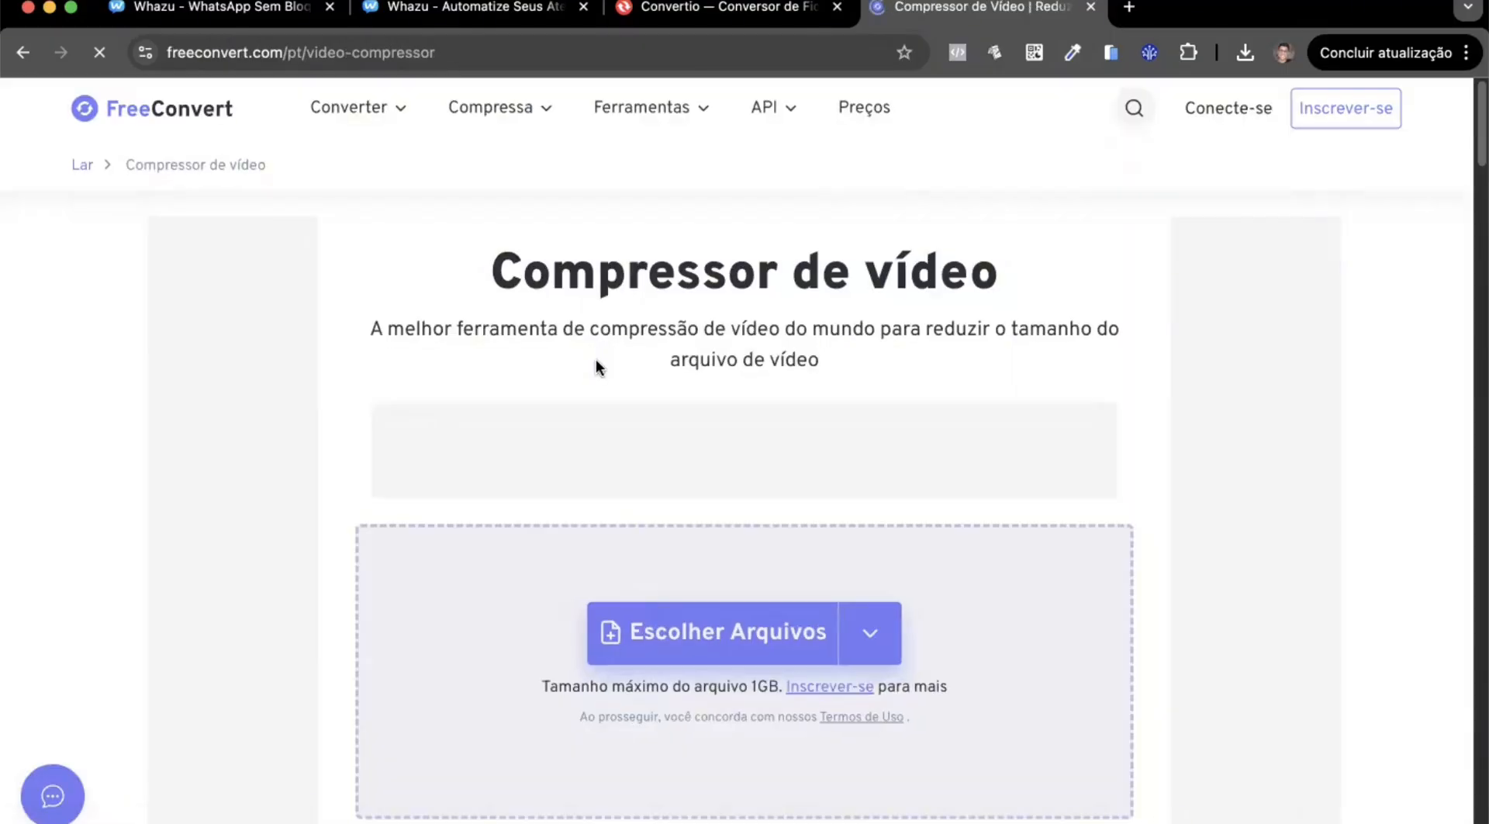
scroll(636, 396, "down", 2)
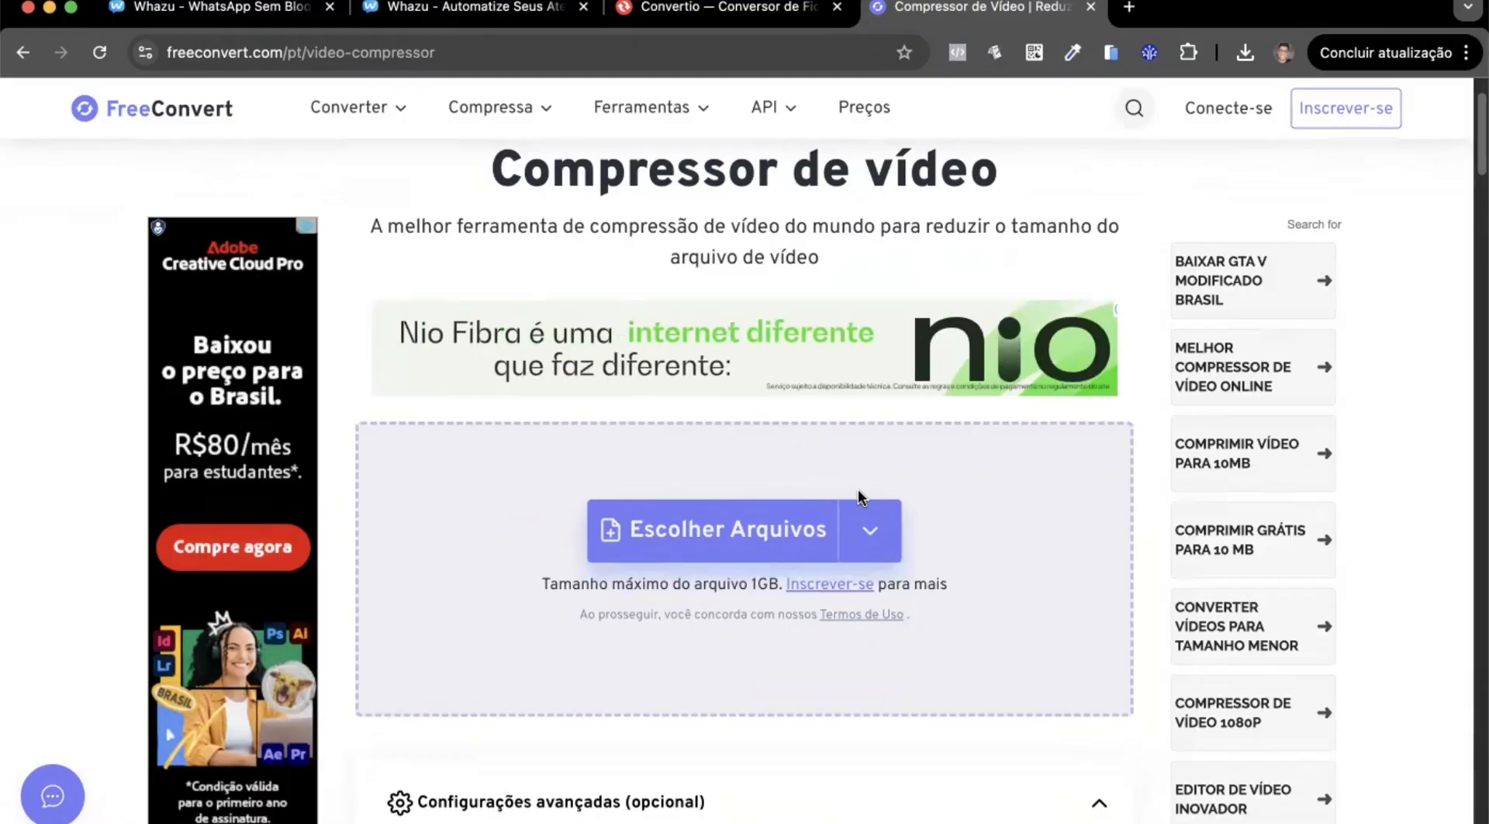
Return to the Whazu flow editor and view the time unit options of the Conteúdo block's Delay item.
key("super+2")
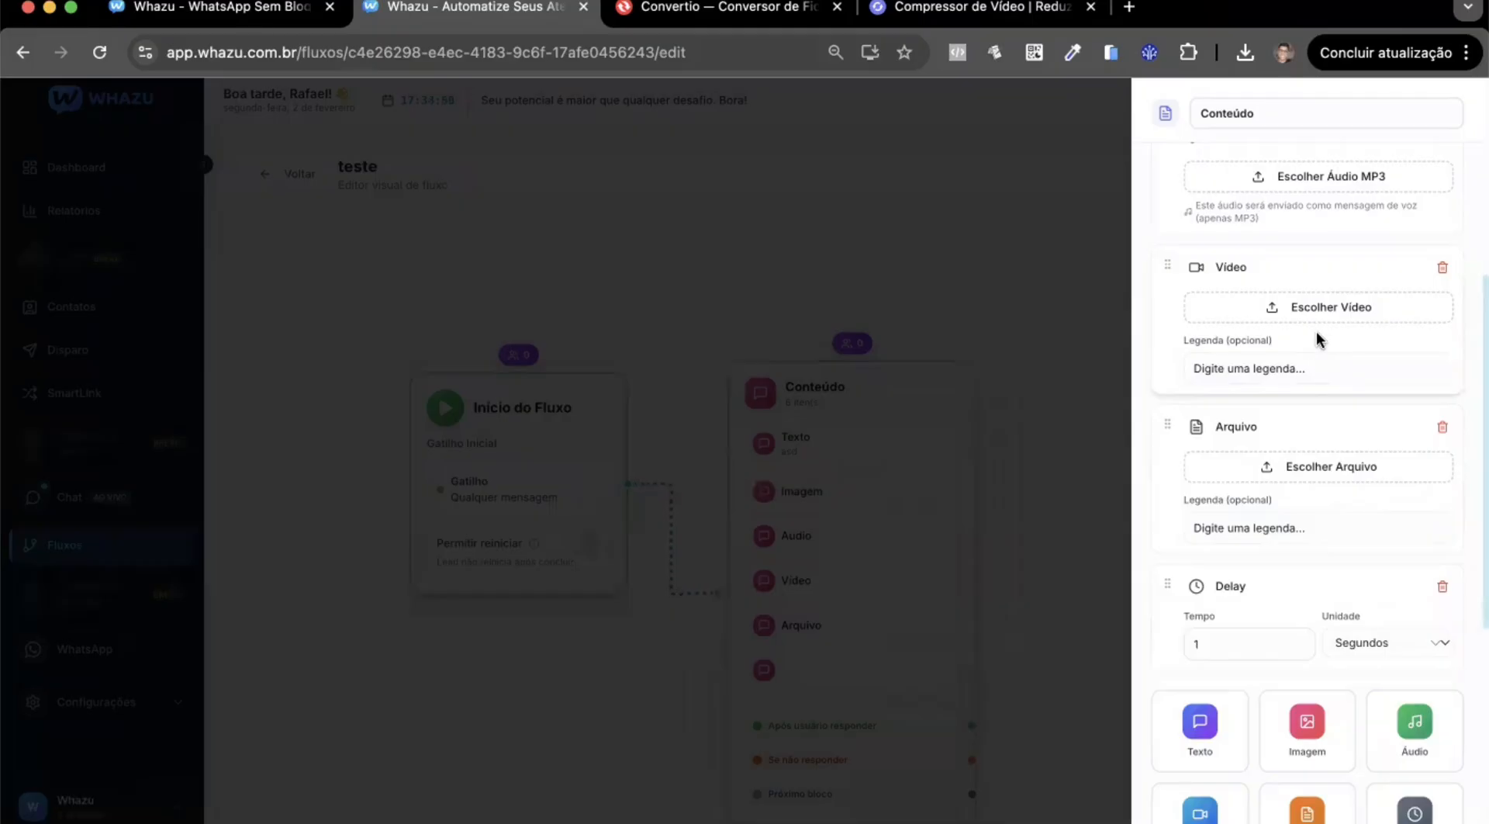
scroll(1316, 335, "down", 3)
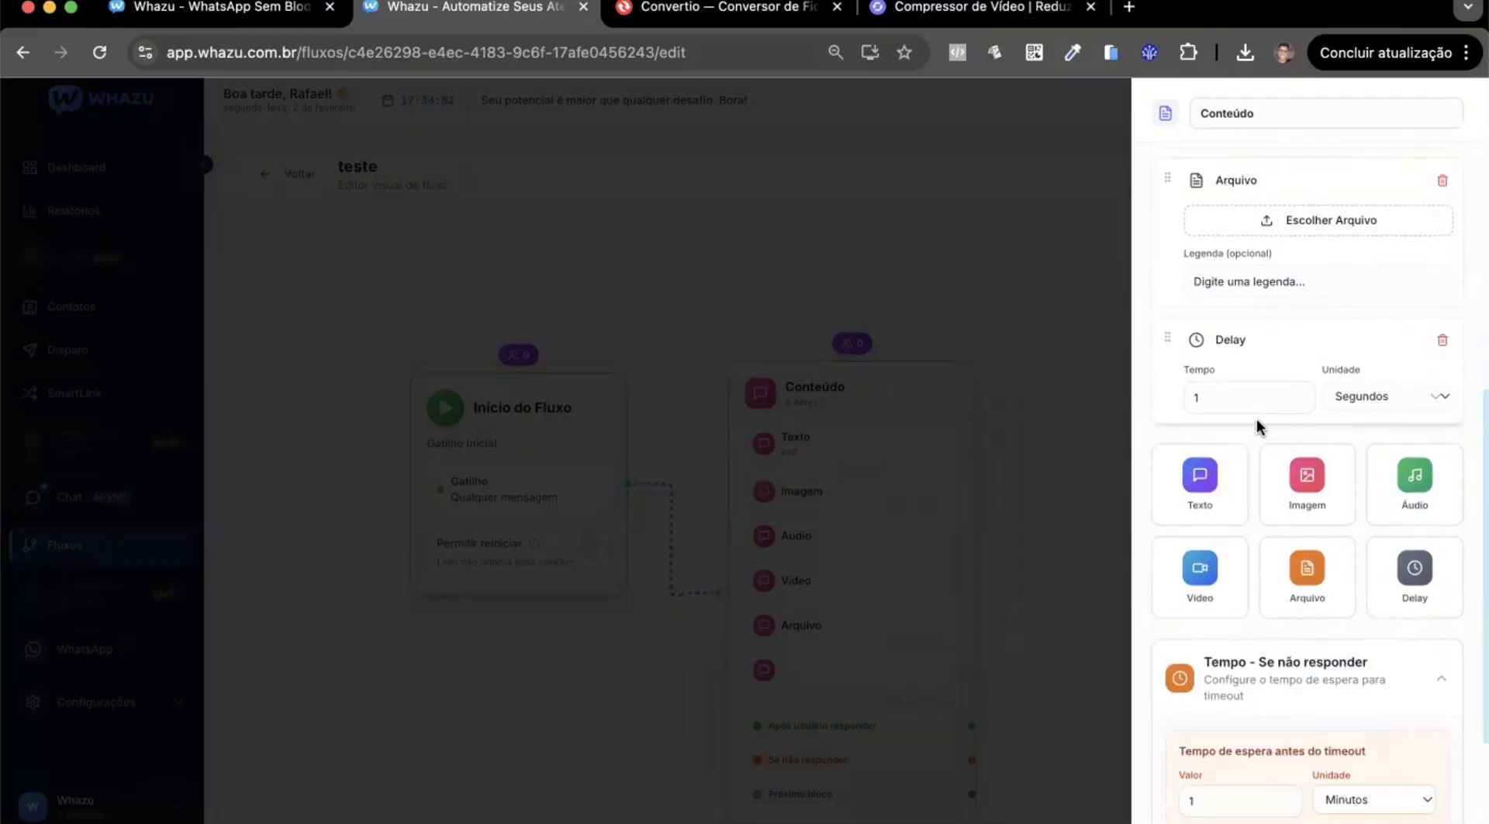
left_click(1359, 401)
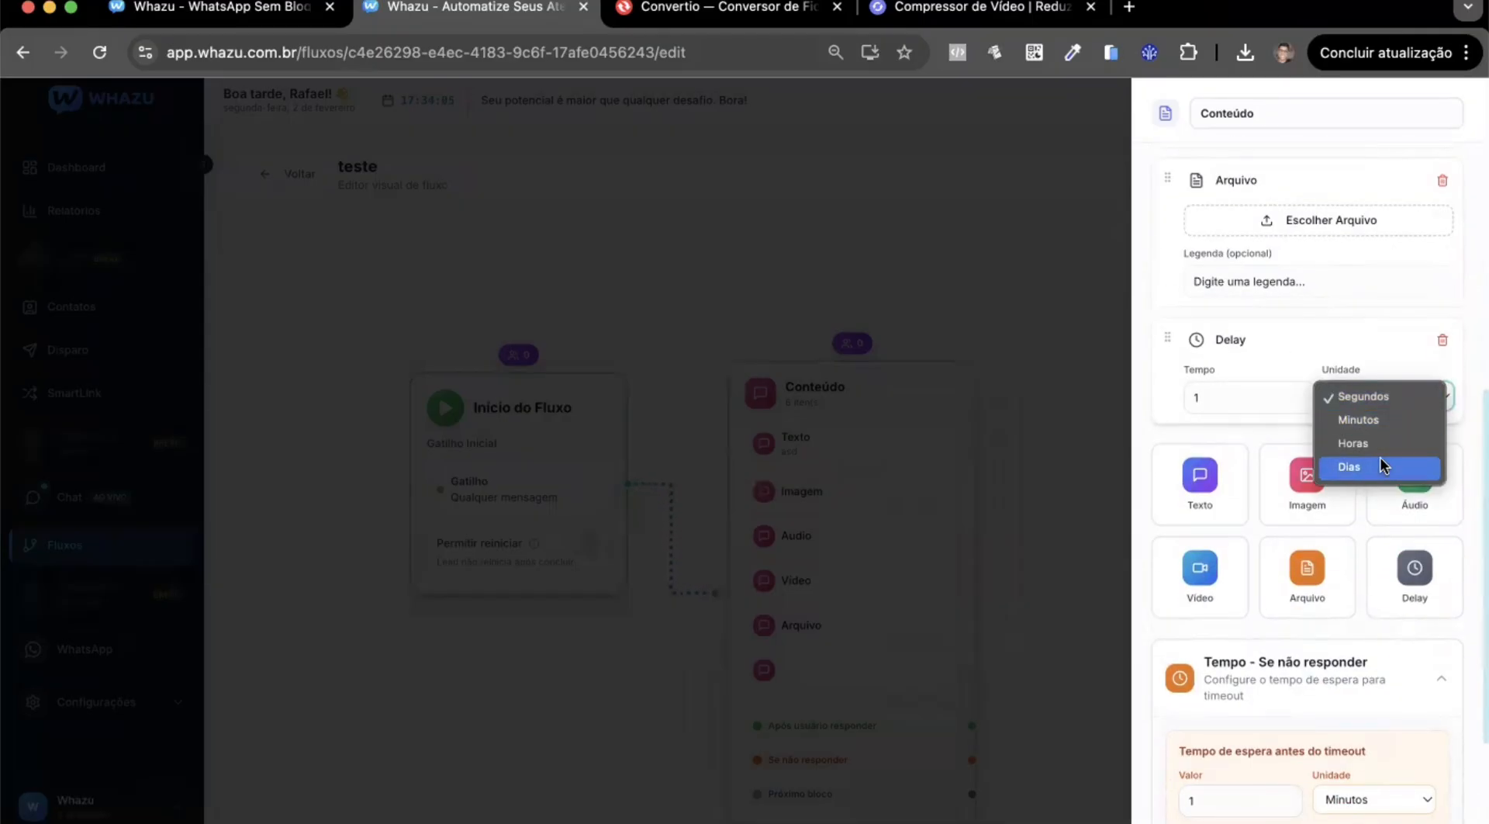
left_click(1327, 351)
Move the Delay item to the beginning of the Conteúdo block, ahead of the Texto item.
scroll(1300, 422, "down", 1)
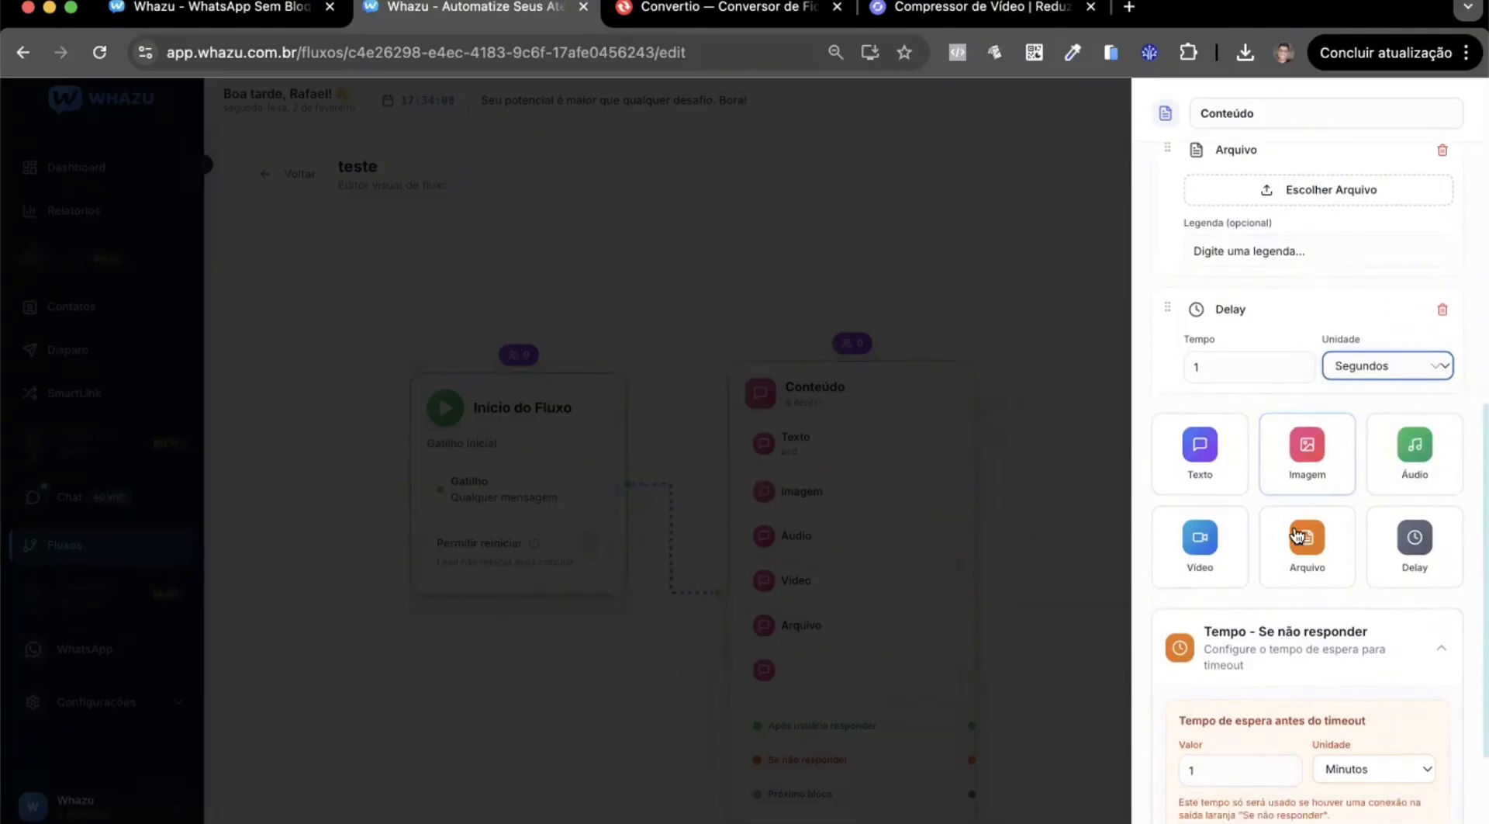
scroll(1210, 465, "down", 3)
scroll(1226, 454, "up", 5)
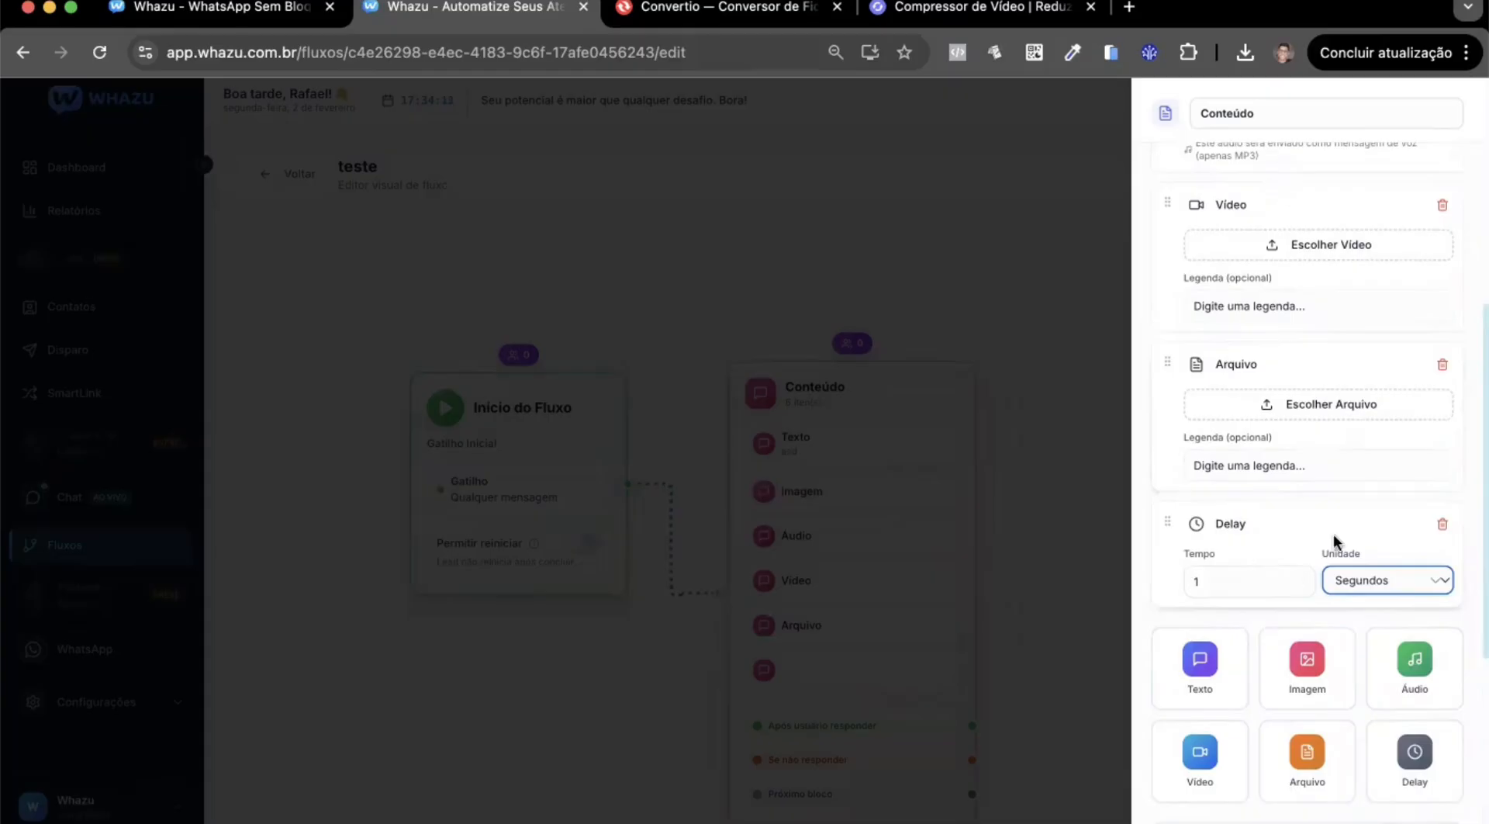
scroll(1193, 536, "up", 3)
left_click_drag(1167, 630, 1163, 220)
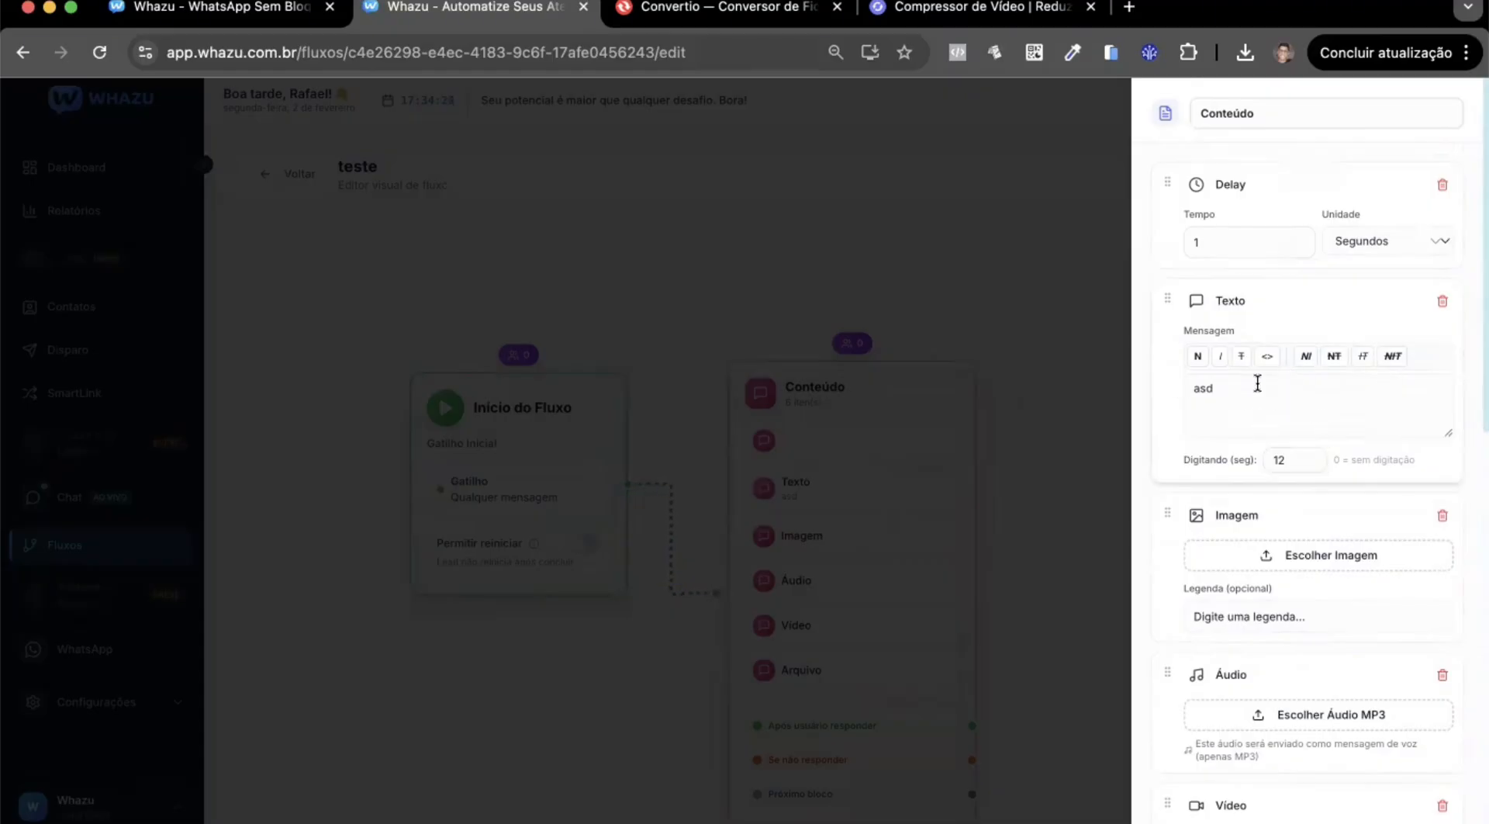
Delete the Texto, Imagem, Áudio, Vídeo and Arquivo items from the Conteúdo block, keeping only Delay.
scroll(1245, 376, "down", 2)
scroll(1303, 396, "up", 1)
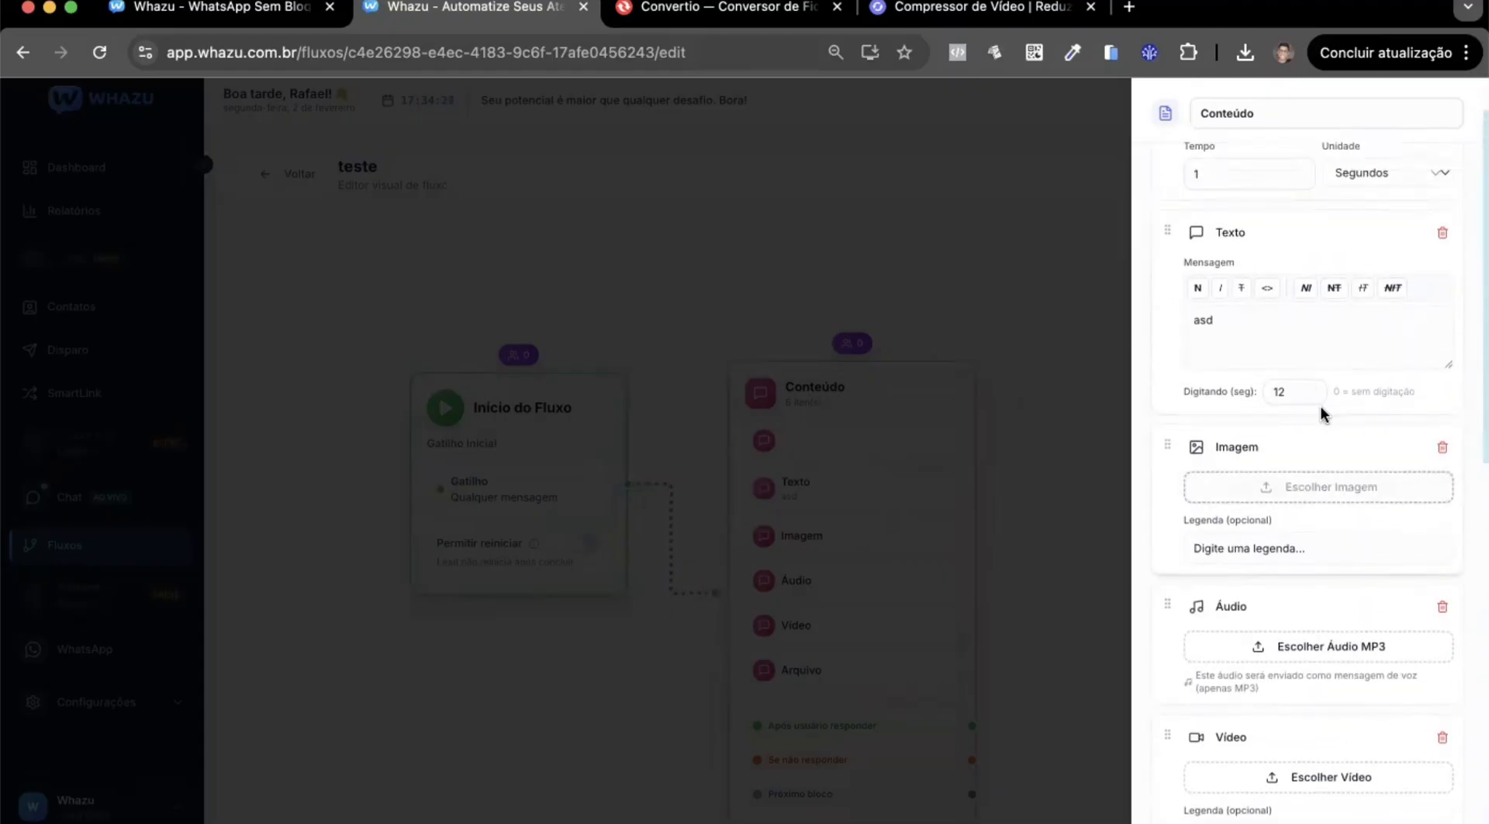
scroll(1290, 555, "down", 1)
scroll(1290, 519, "up", 2)
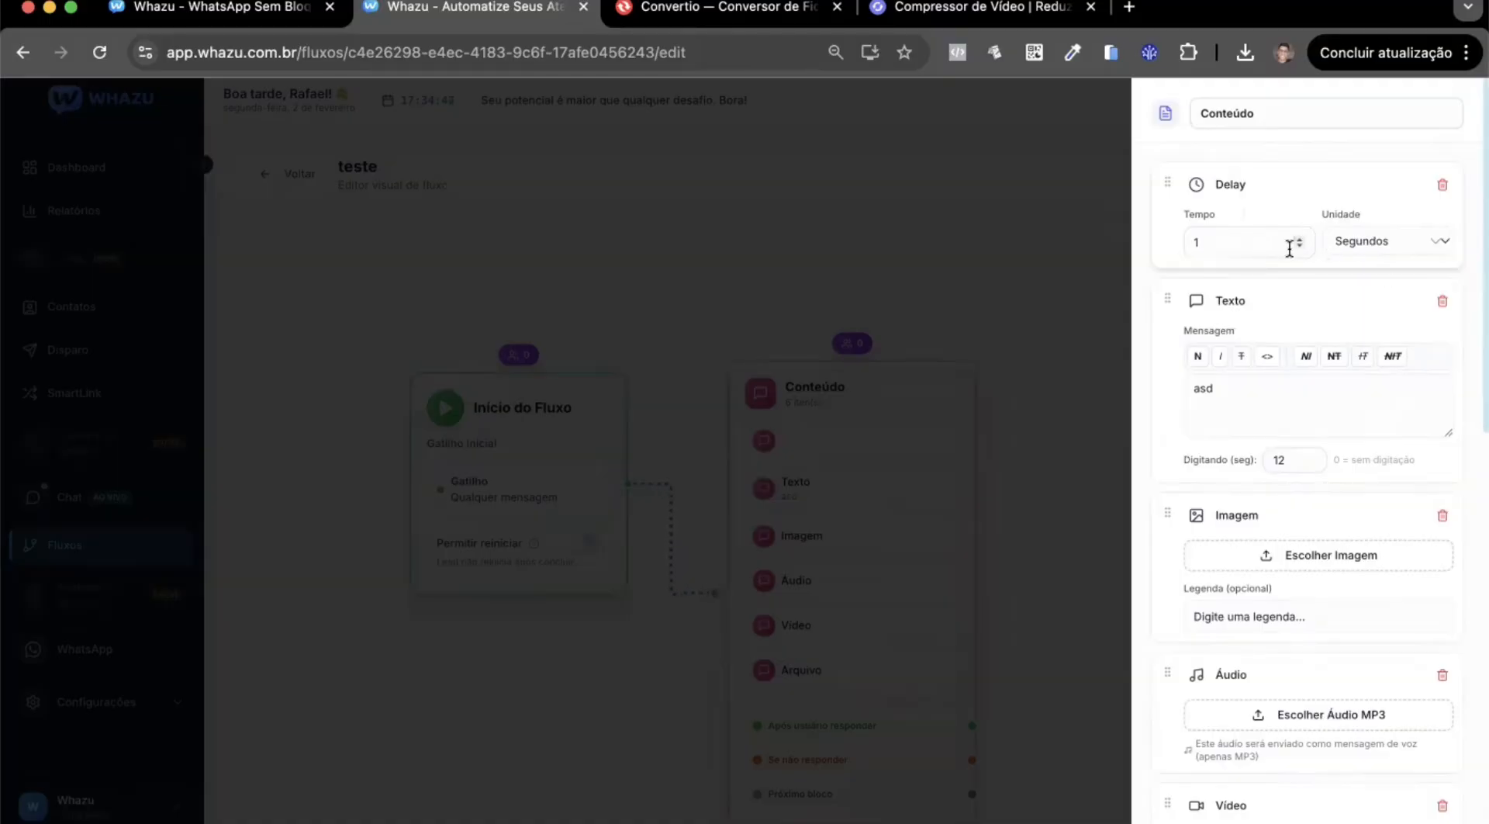
left_click(1443, 301)
left_click(1443, 302)
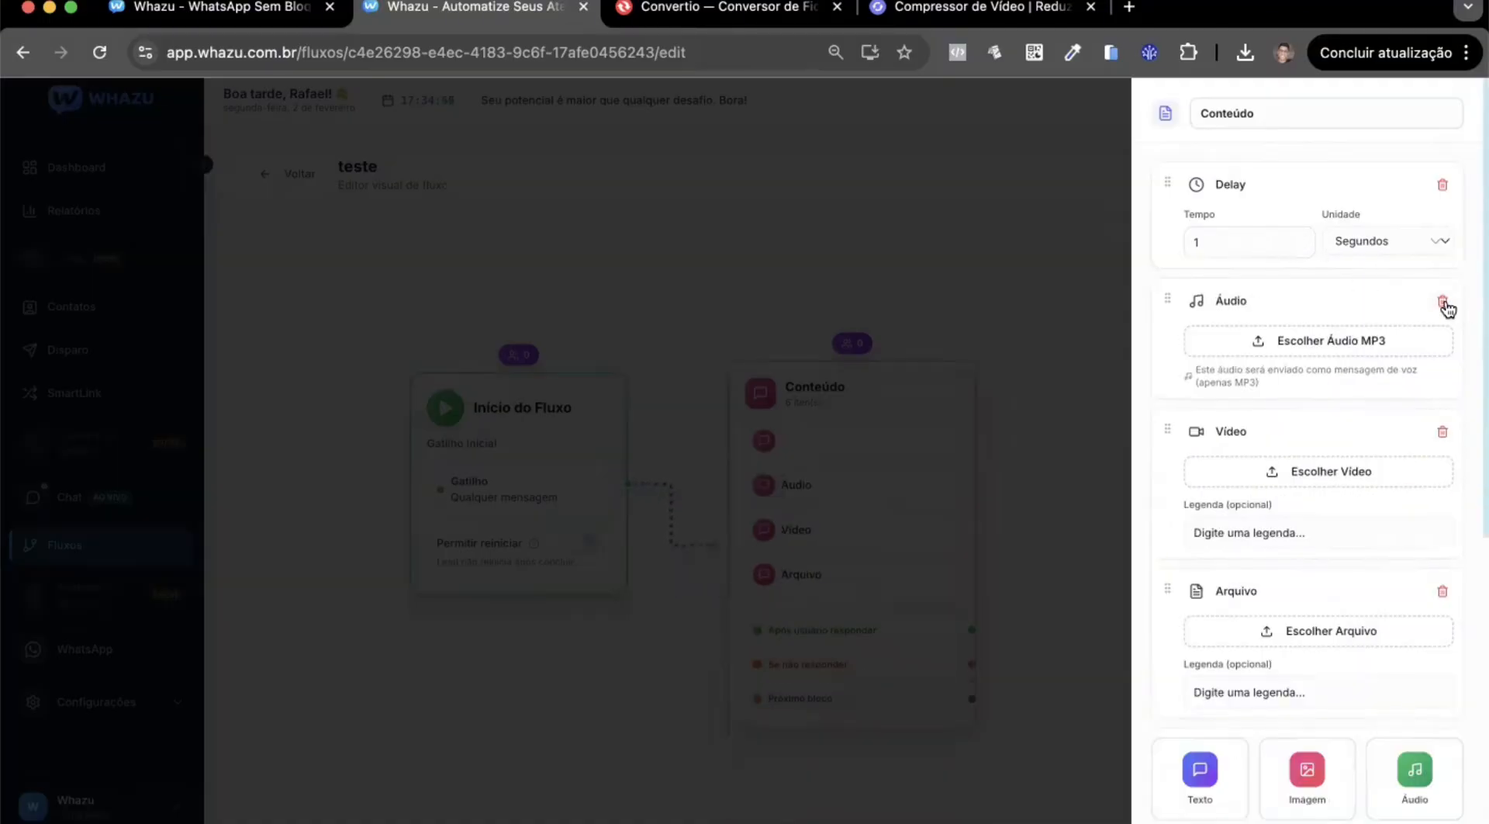
left_click(1442, 302)
left_click(1442, 301)
left_click(1442, 302)
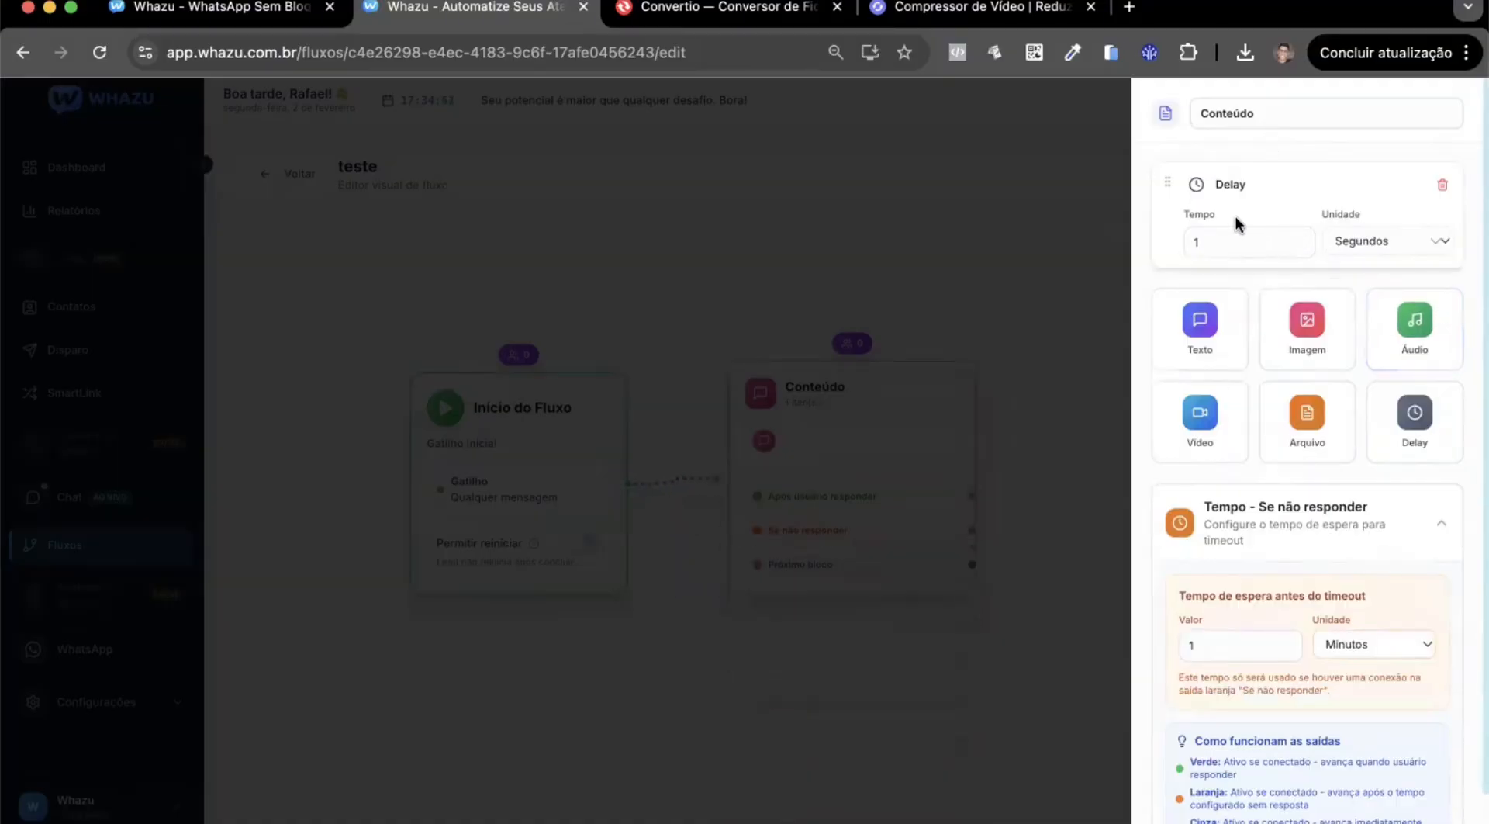
Add a Texto item with the message "Olá, tudo bem?", set its Digitando time to 9 seconds, and close the block's settings.
left_click(1198, 333)
left_click(1232, 389)
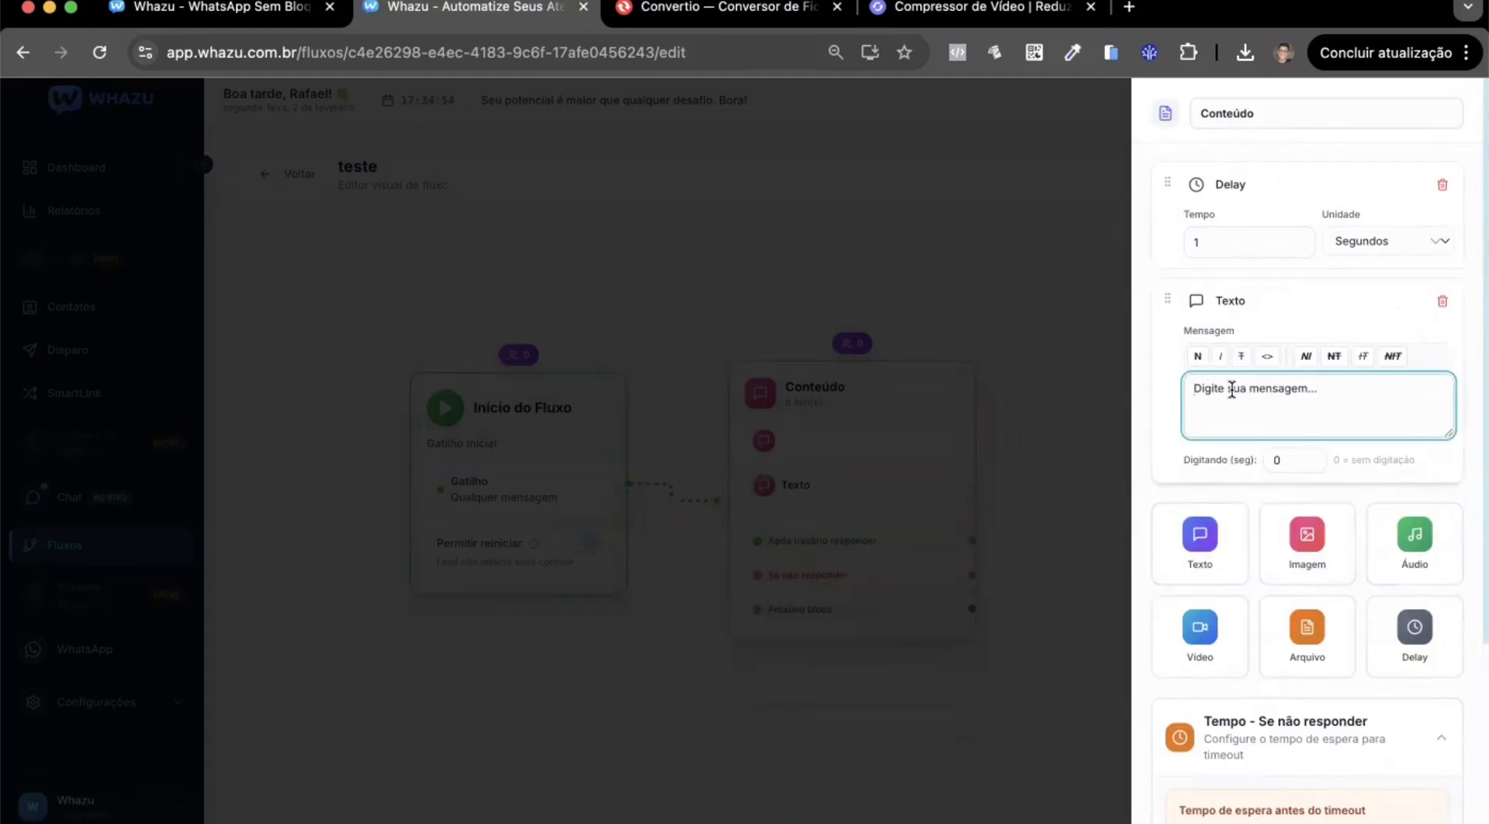
type("Ola")
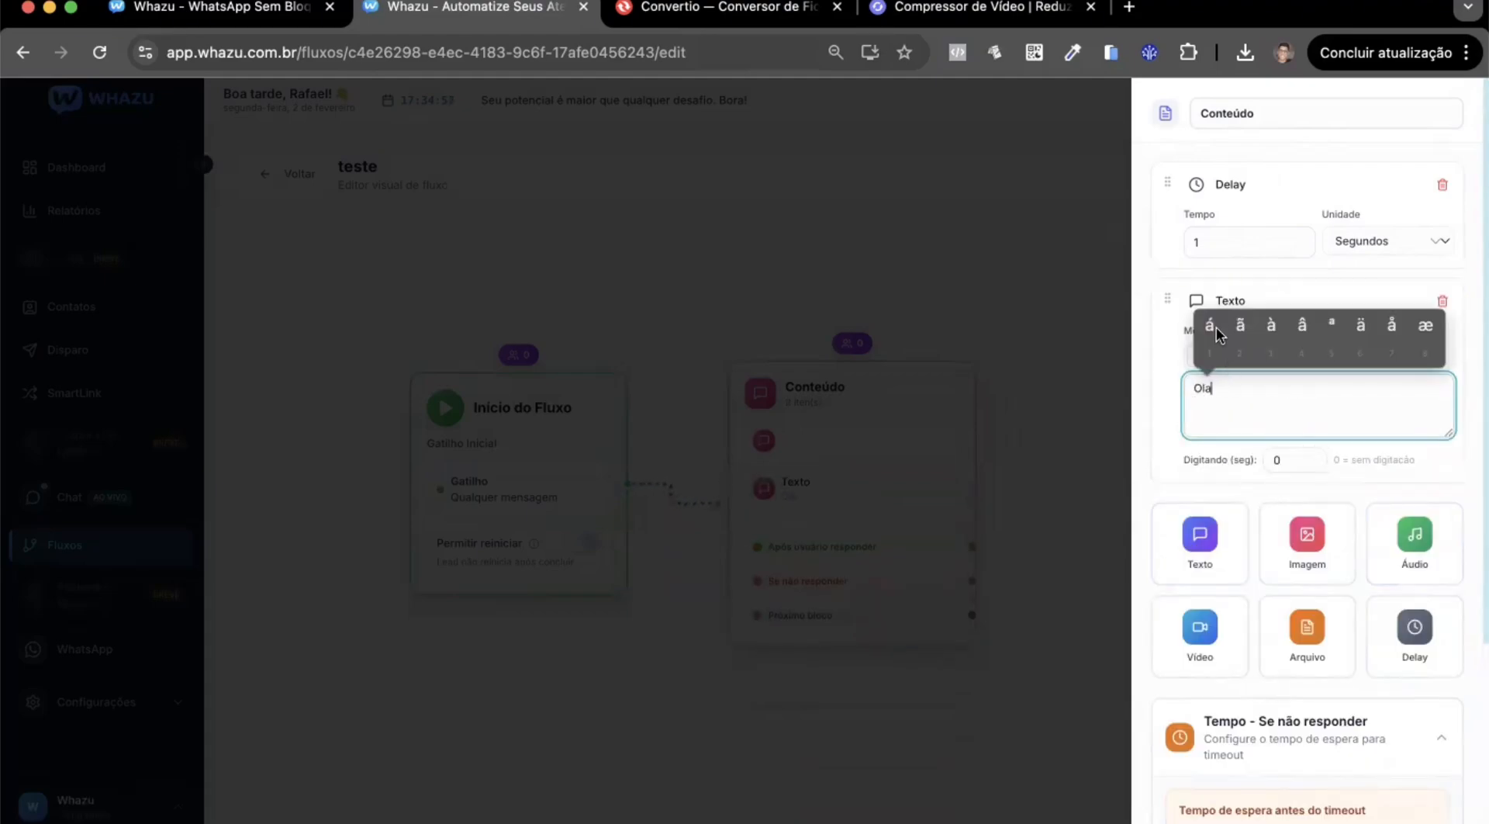
left_click(1214, 332)
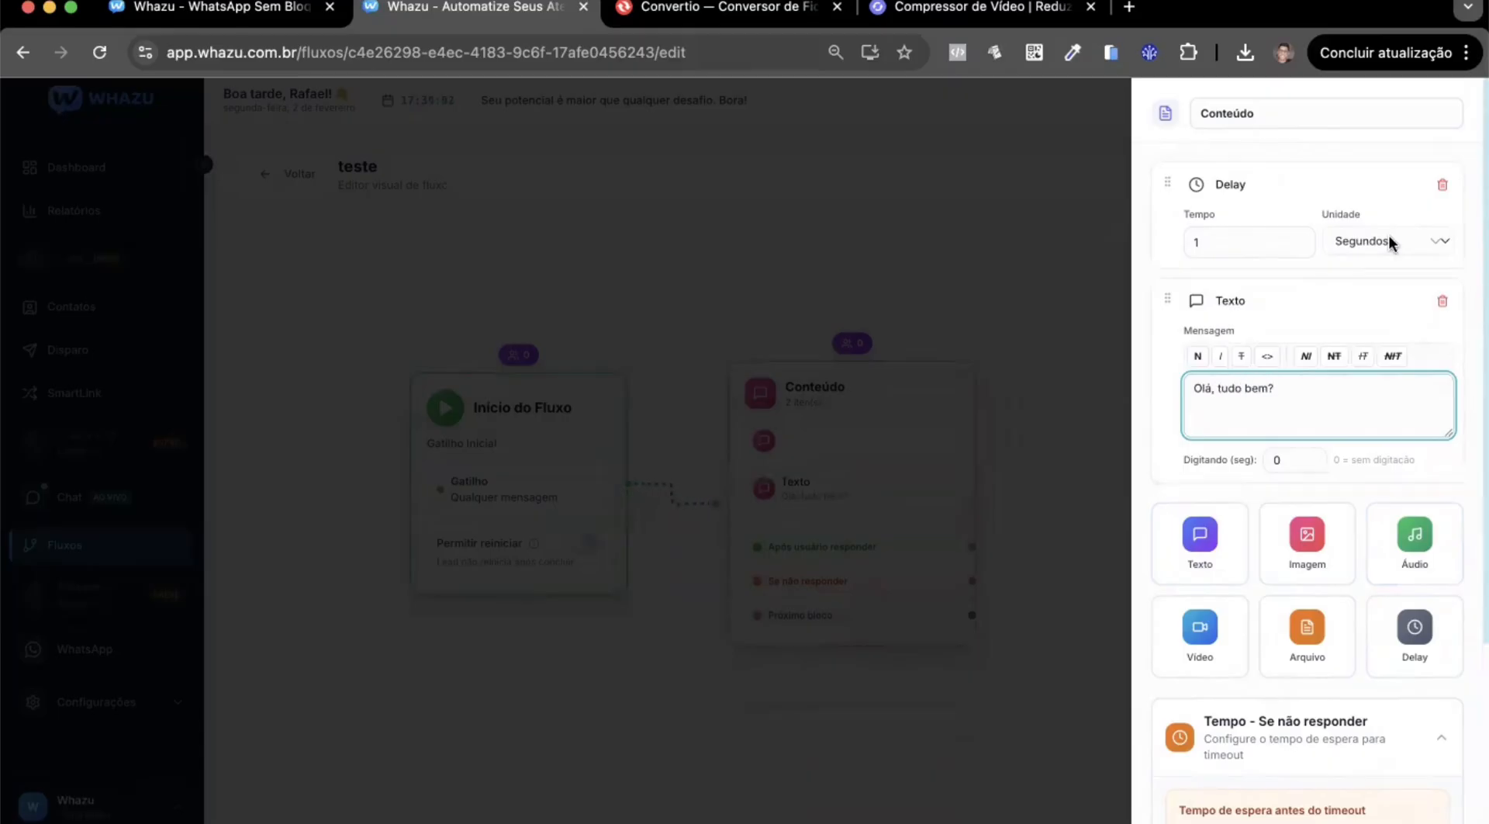
left_click(1309, 457)
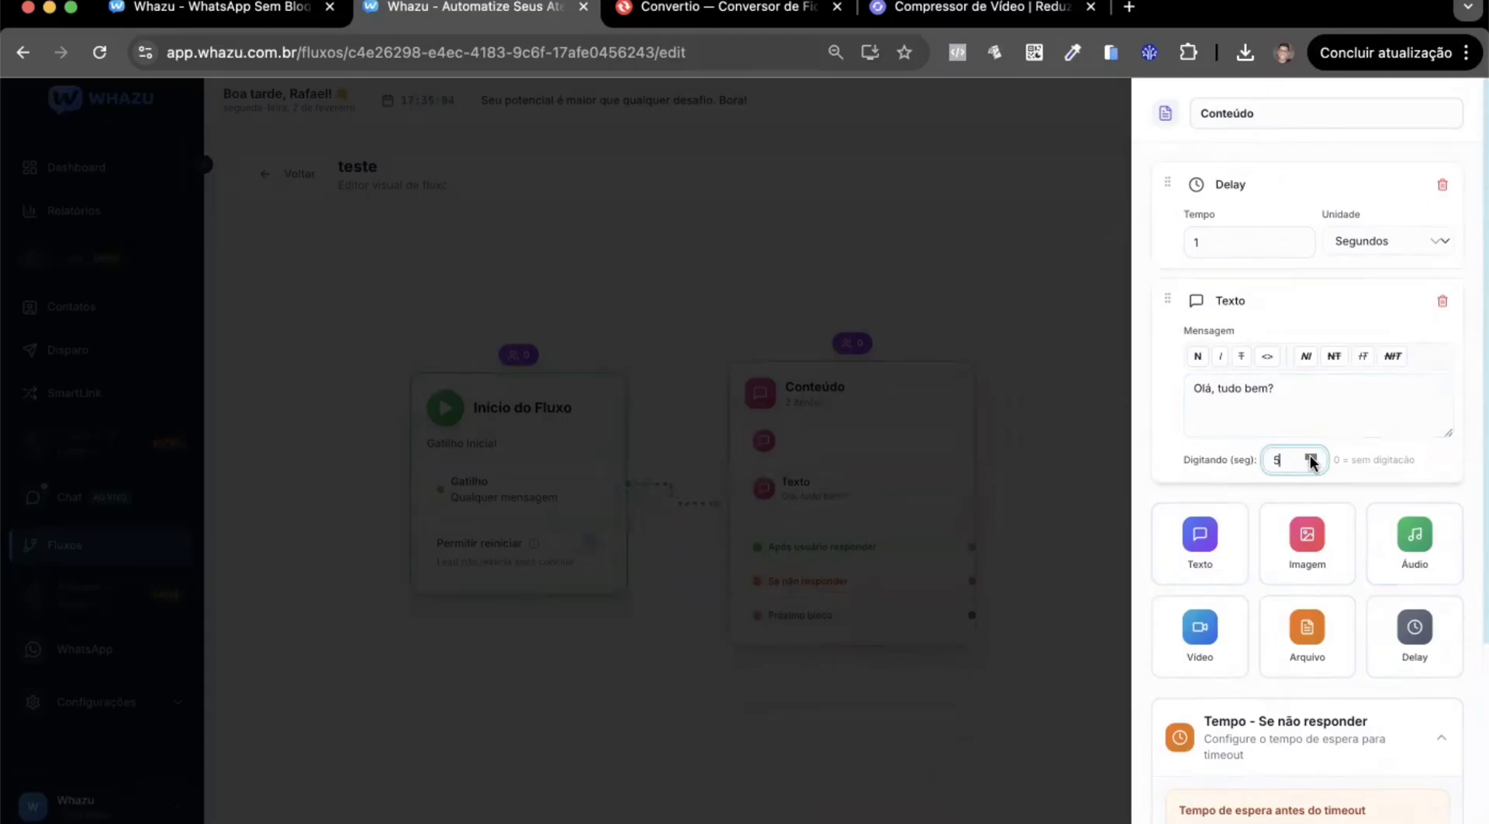
left_click(1166, 430)
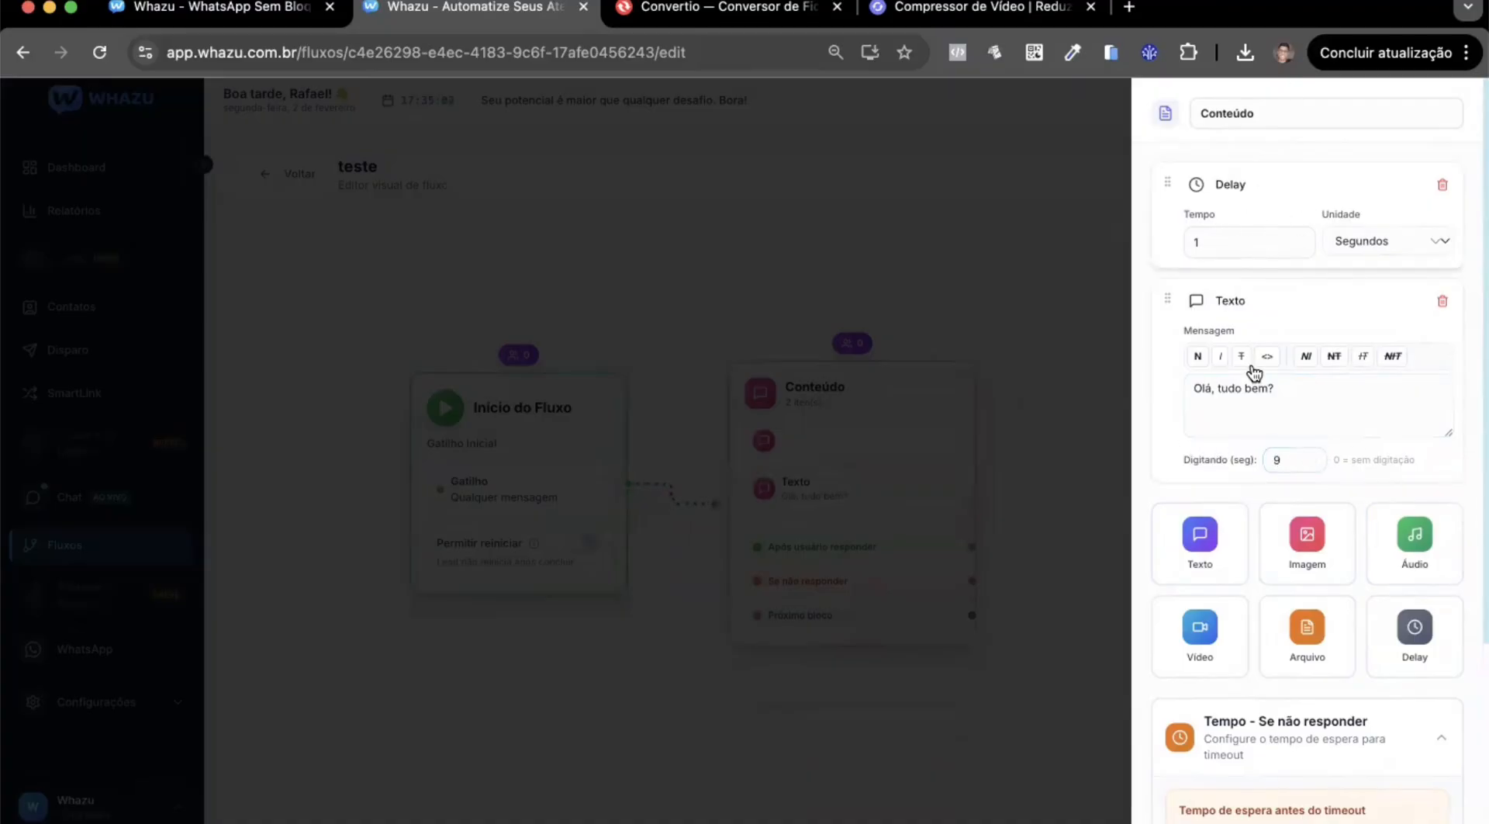
left_click(1004, 262)
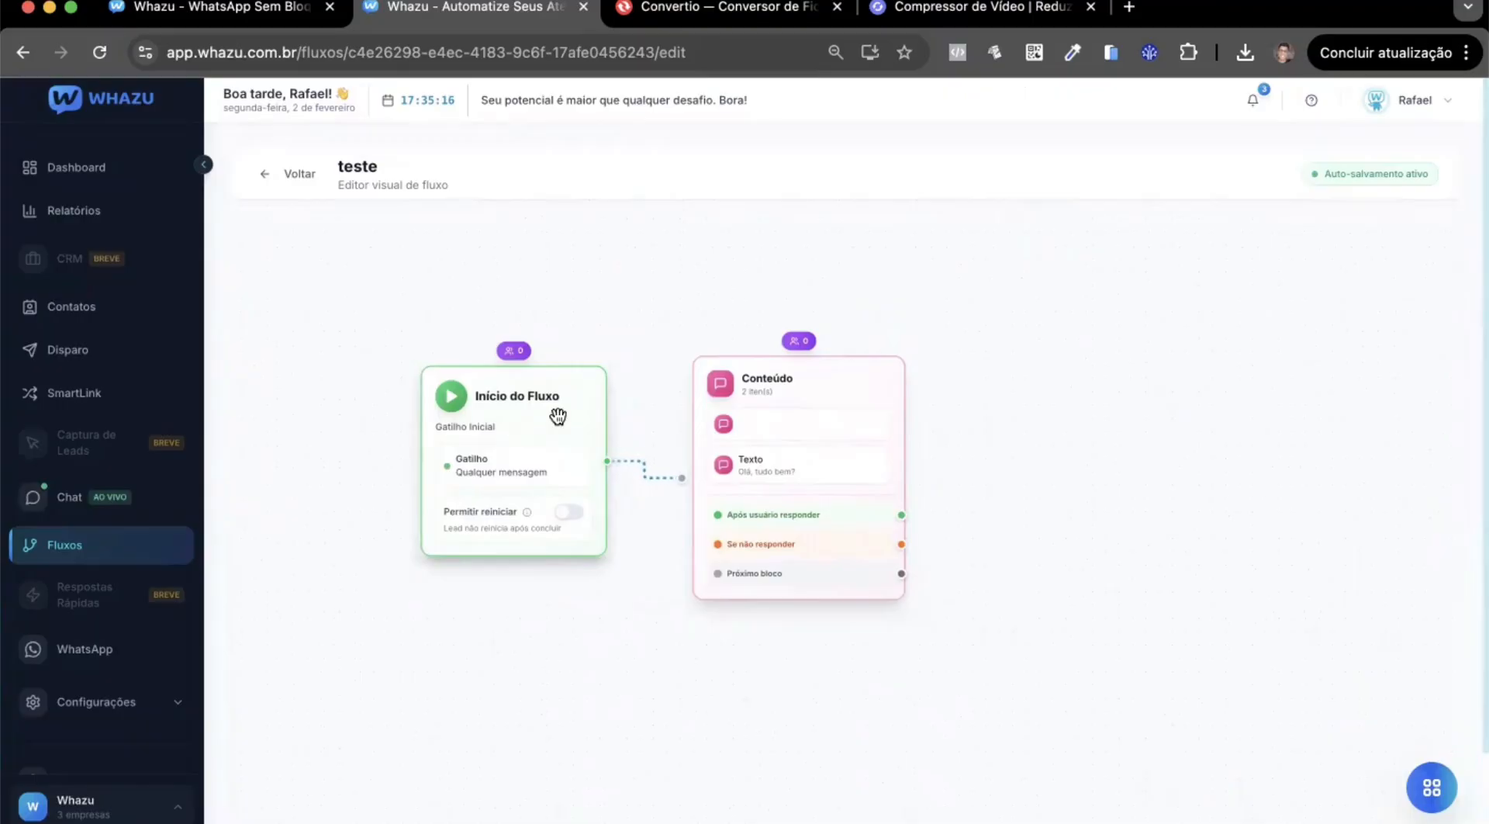
Reopen the Conteúdo block, format the whole "Olá, tudo bem?" message as bold, and close the block's settings.
mouse_move(762, 351)
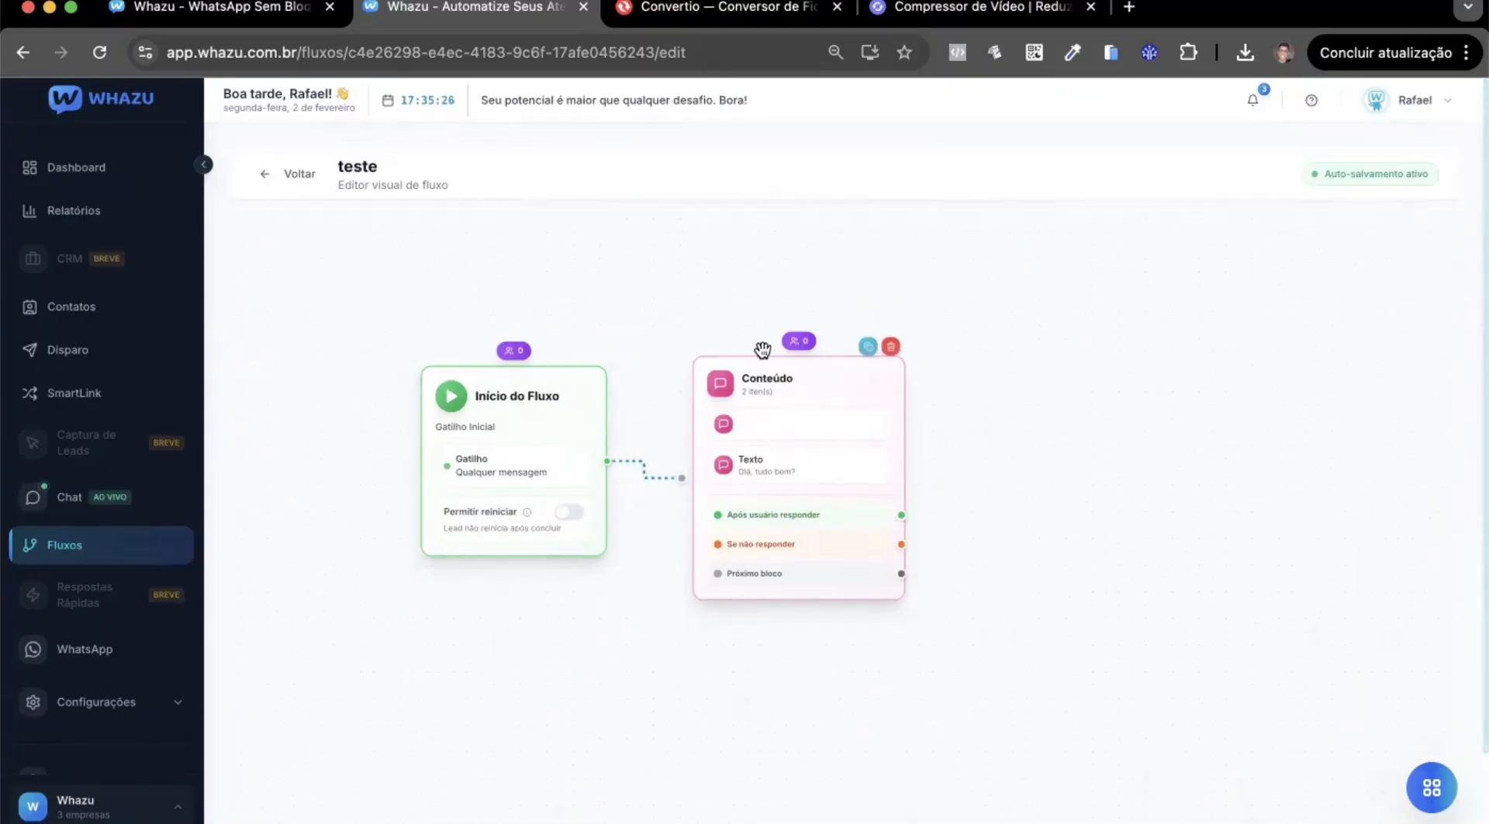
left_click(798, 376)
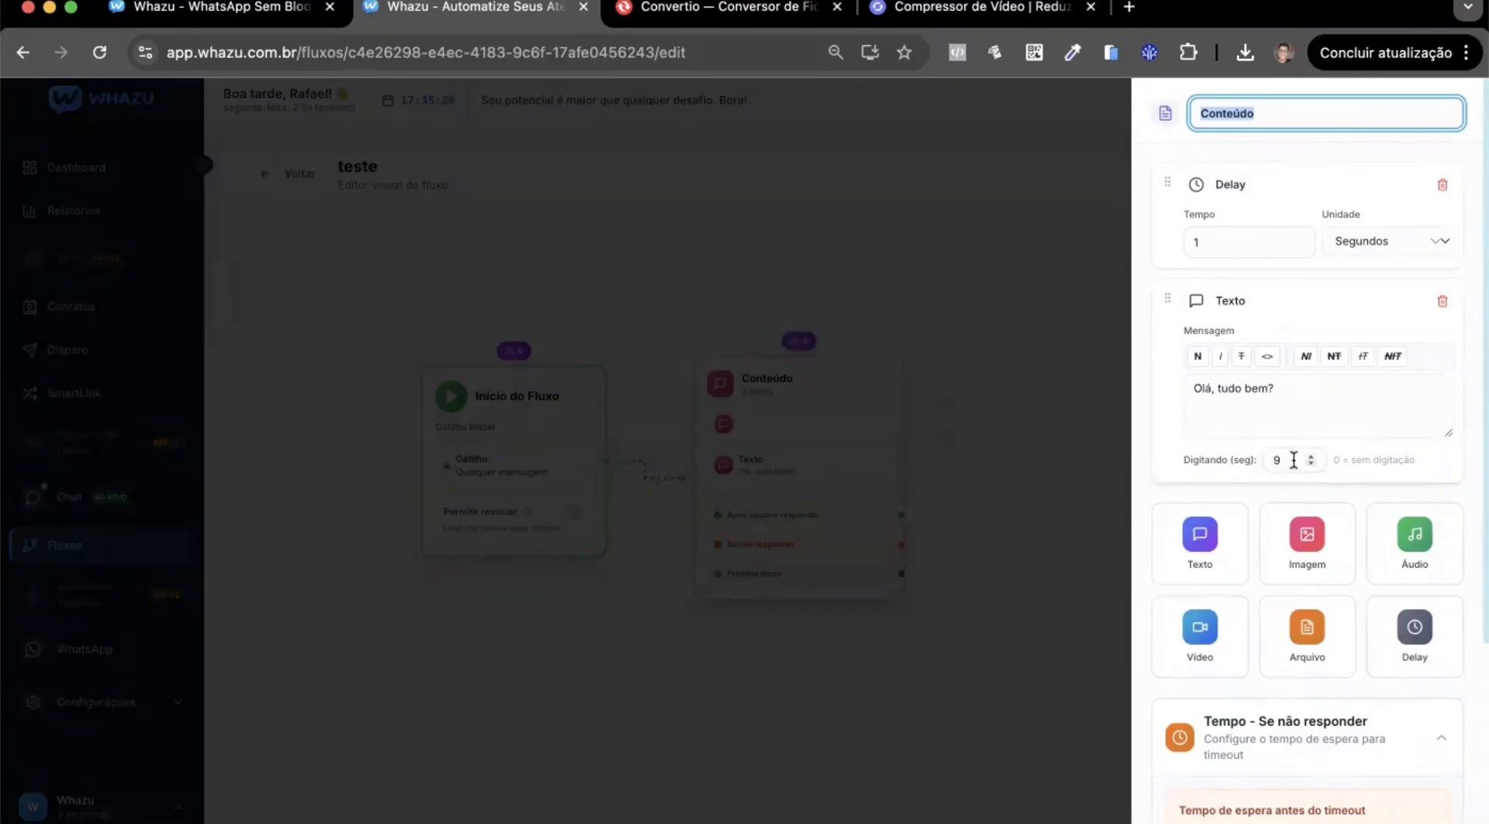
left_click_drag(1283, 419, 1180, 389)
left_click(1199, 356)
left_click(1215, 420)
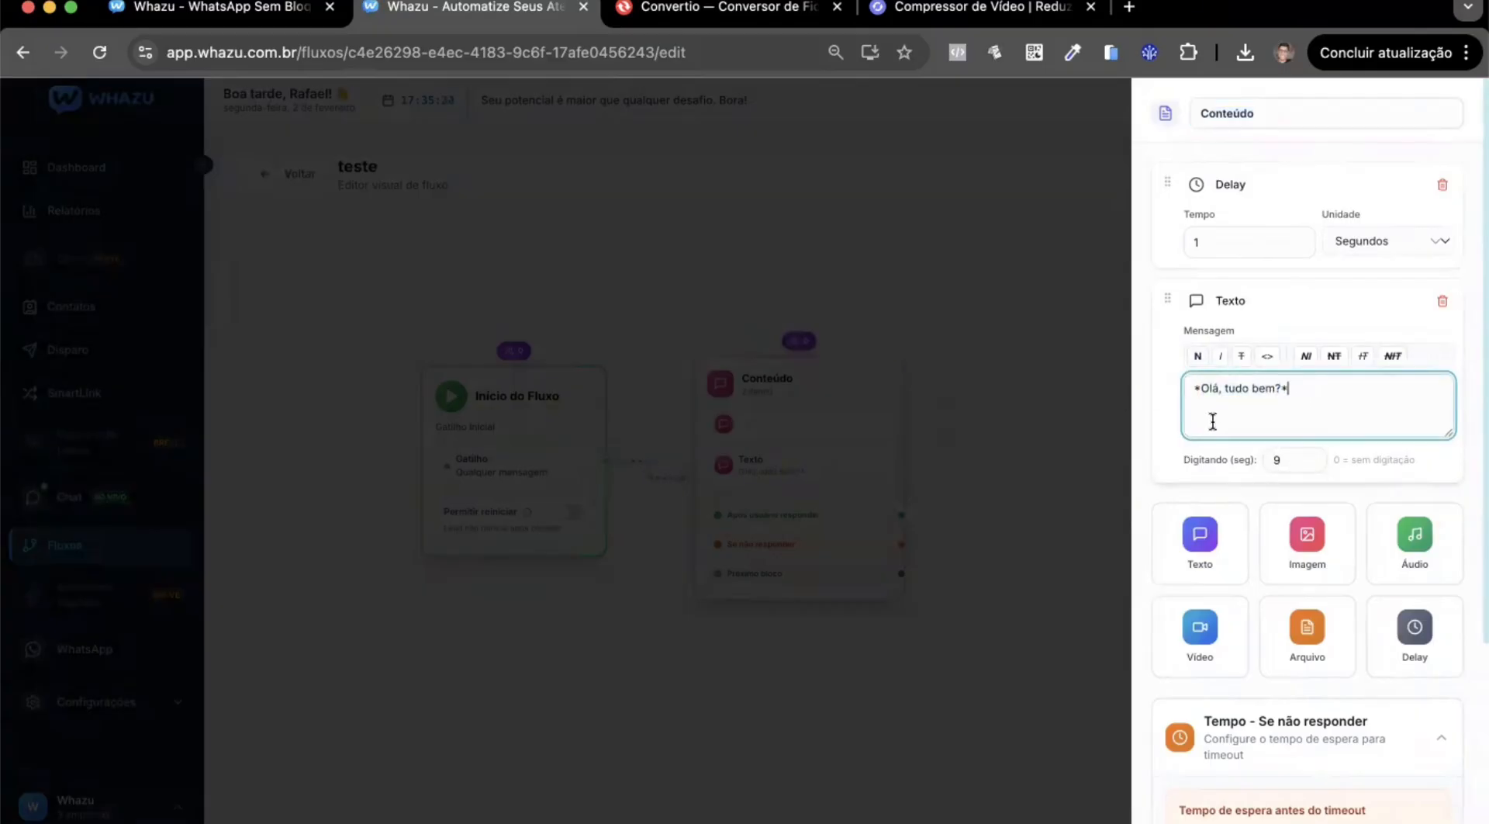
left_click(973, 264)
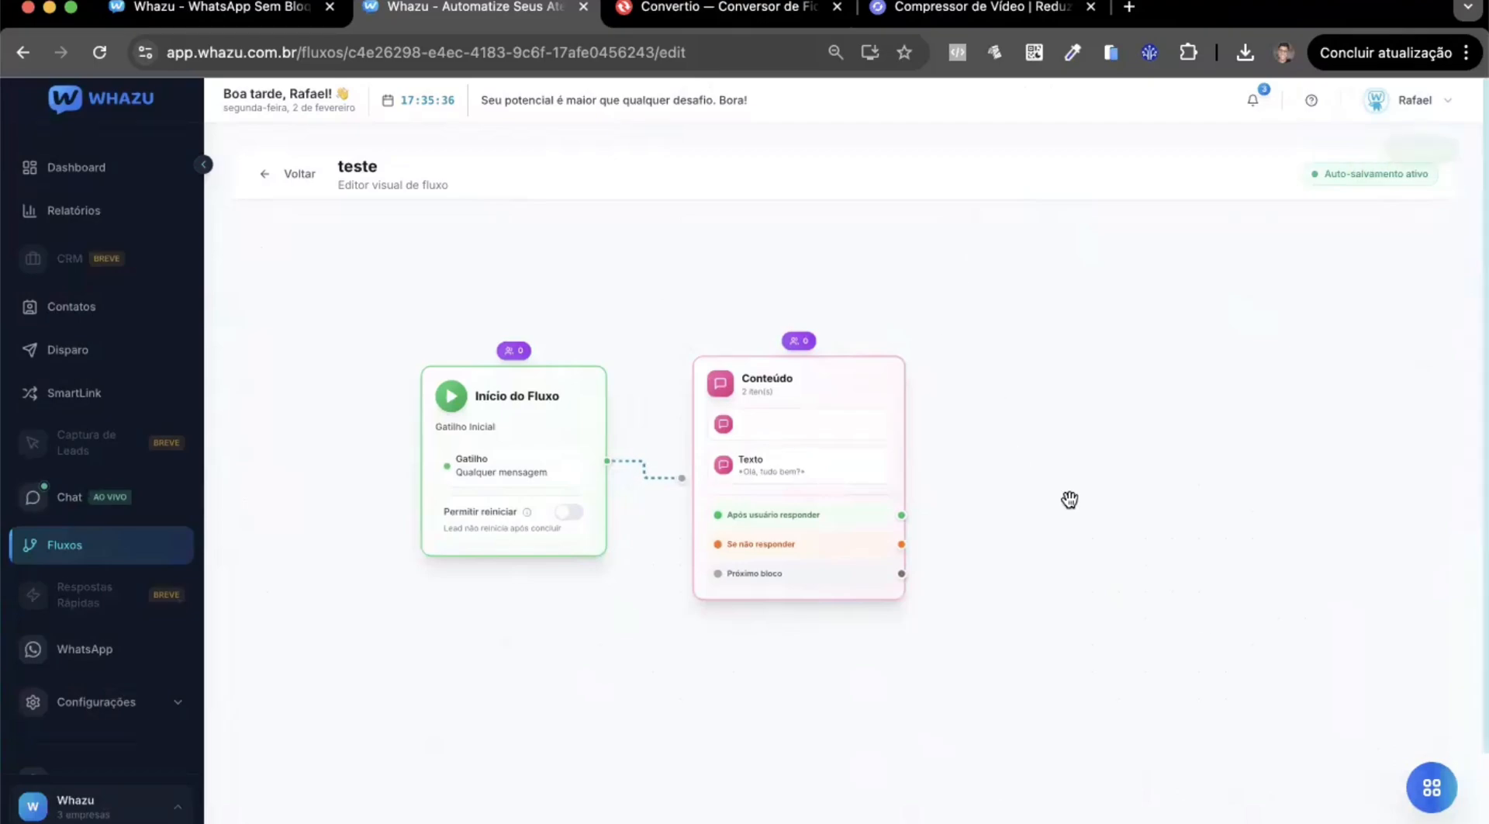
Add a second, empty Conteúdo block and place it to the right of the first Conteúdo block.
left_click(1433, 814)
left_click(1293, 541)
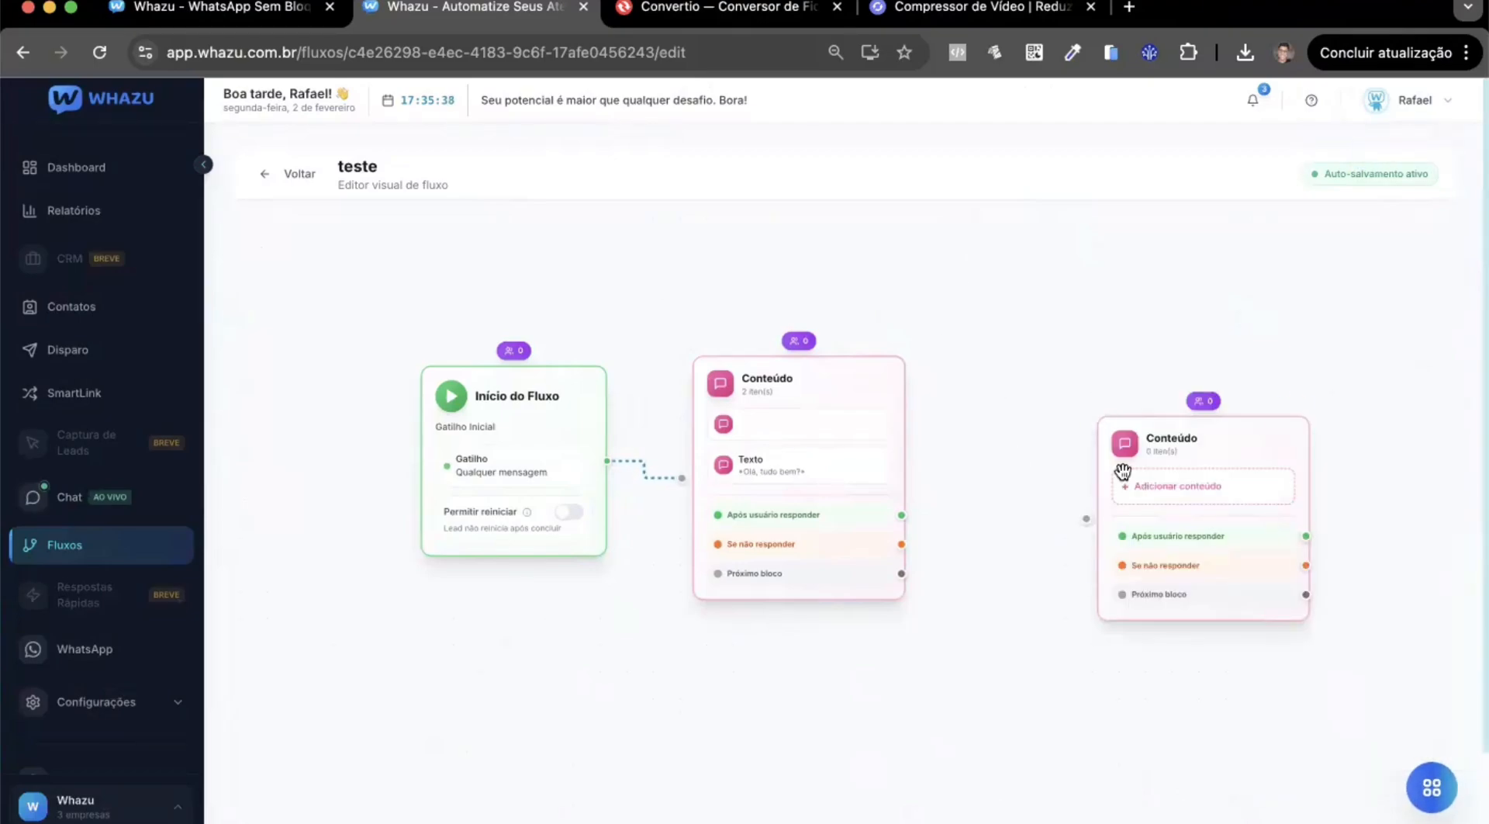
left_click_drag(1157, 452, 1083, 388)
scroll(907, 581, "up", 1)
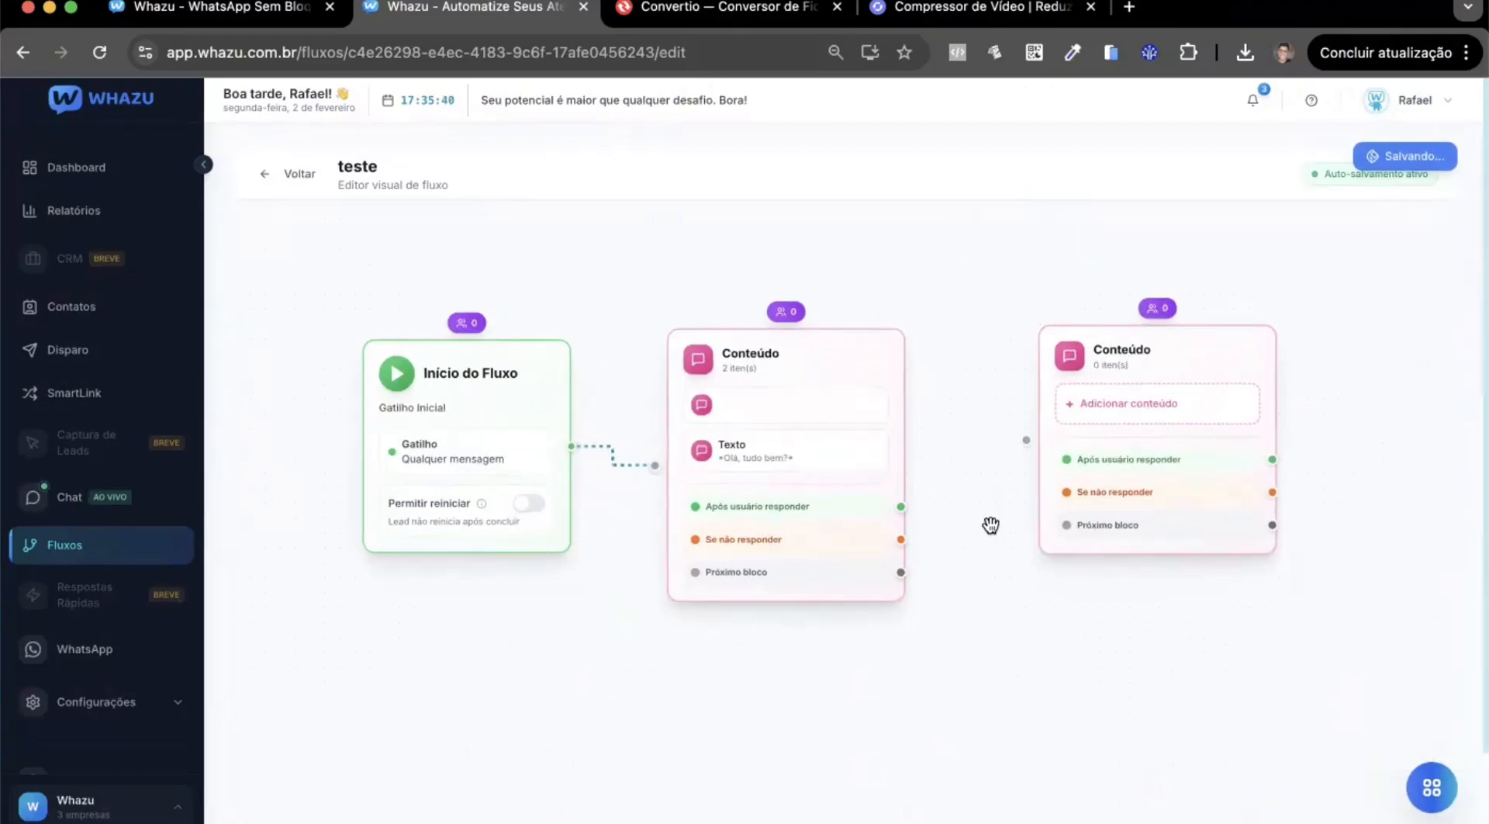
left_click_drag(991, 525, 913, 525)
left_click_drag(1042, 351, 1058, 361)
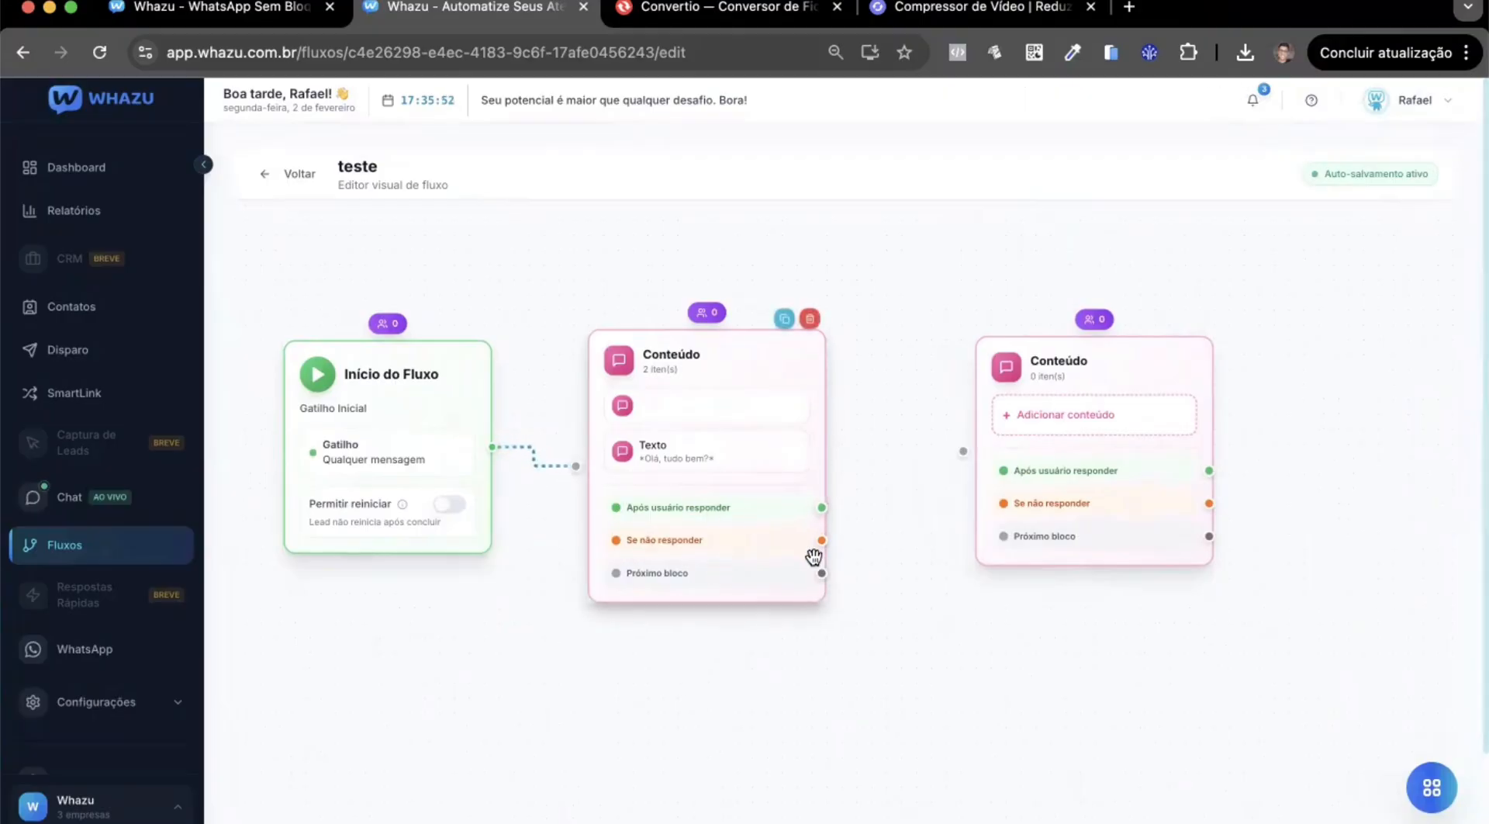
Add a third, empty Conteúdo block and align it below the first Conteúdo block.
left_click_drag(905, 682, 859, 565)
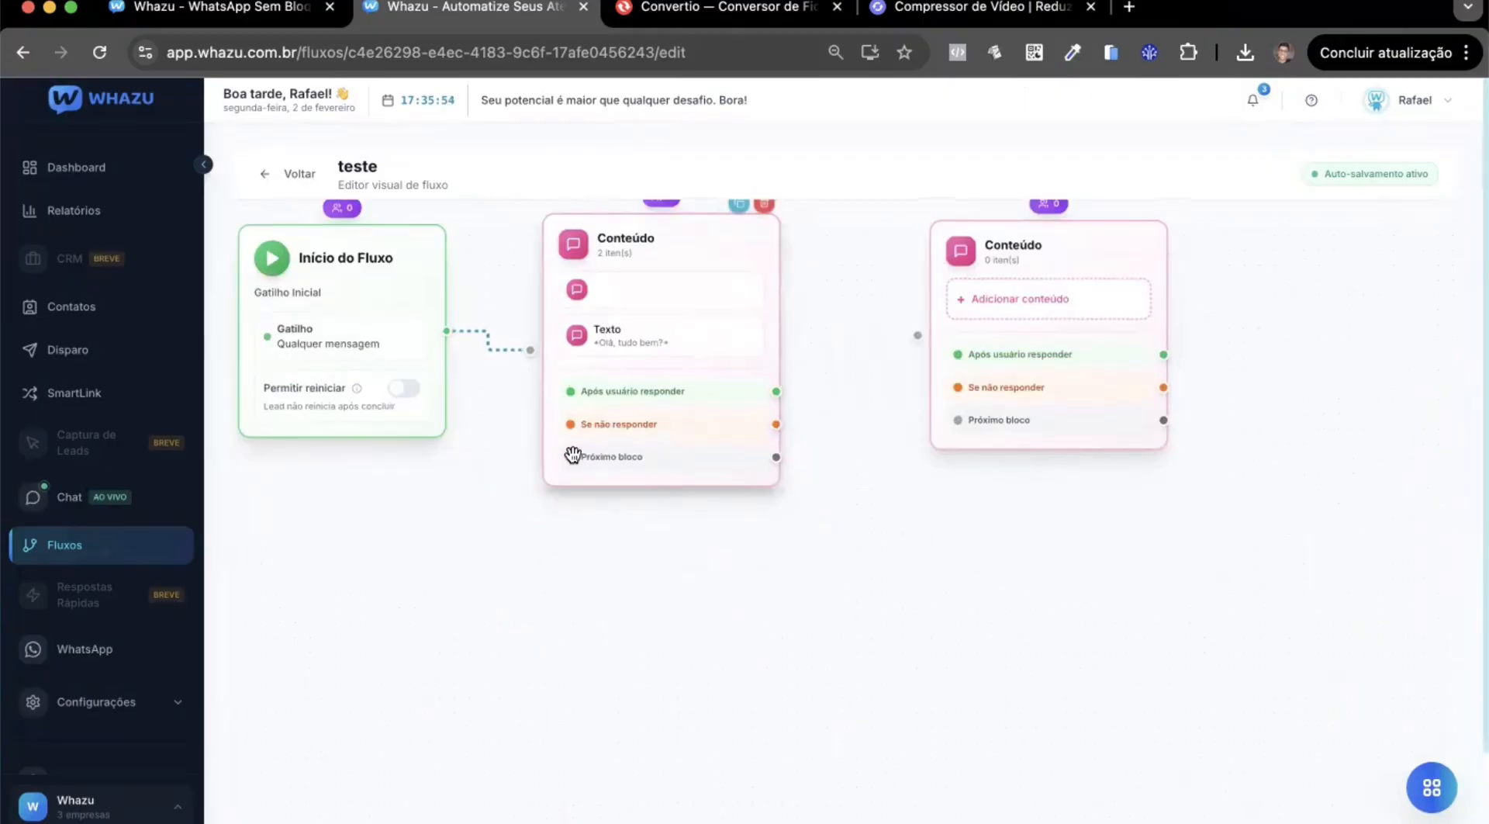
scroll(822, 501, "down", 1)
left_click_drag(679, 551, 762, 577)
left_click(1431, 787)
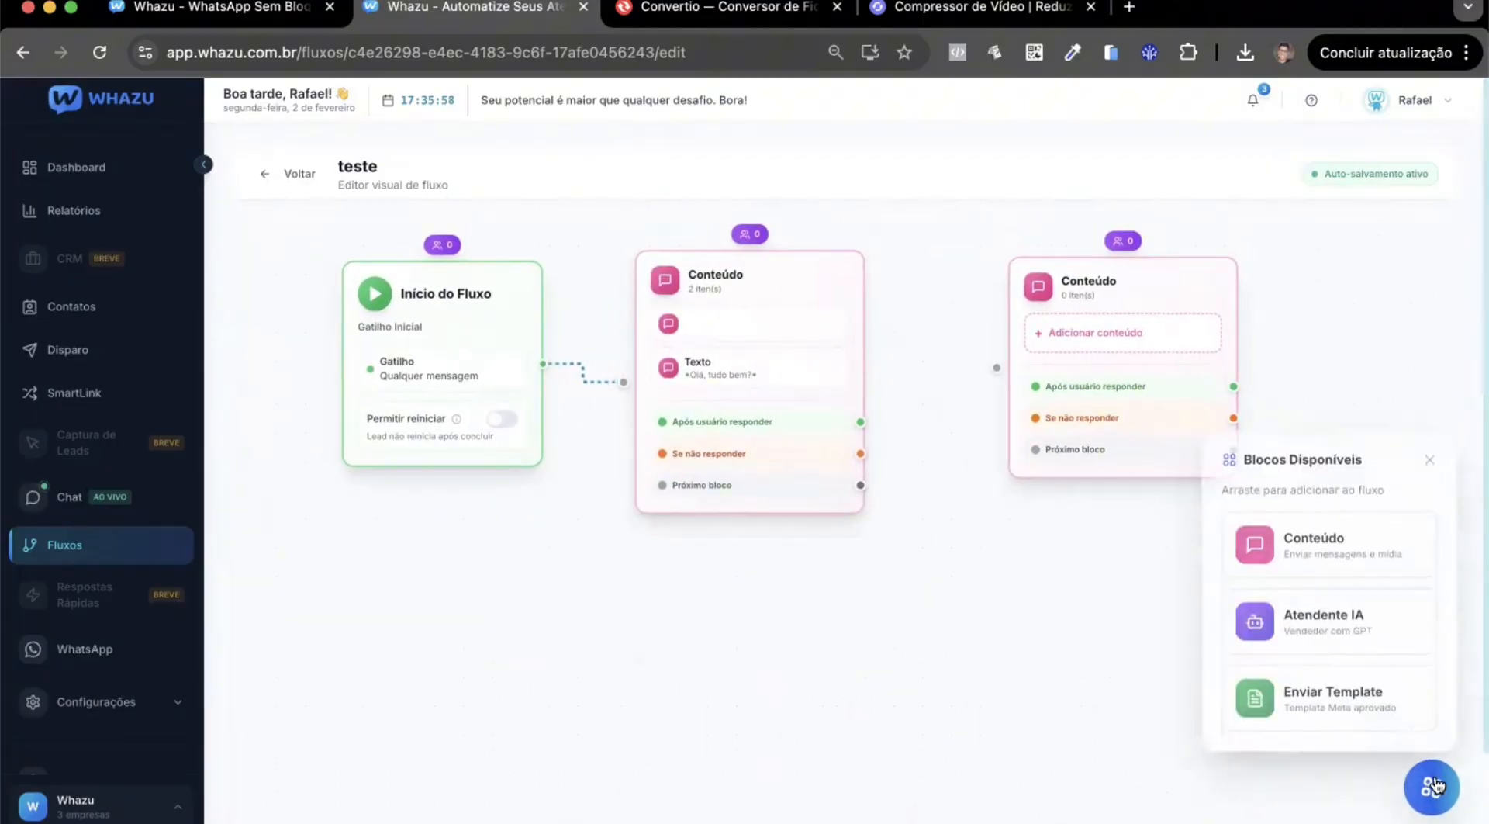
left_click_drag(1292, 525, 587, 684)
left_click_drag(801, 679, 688, 633)
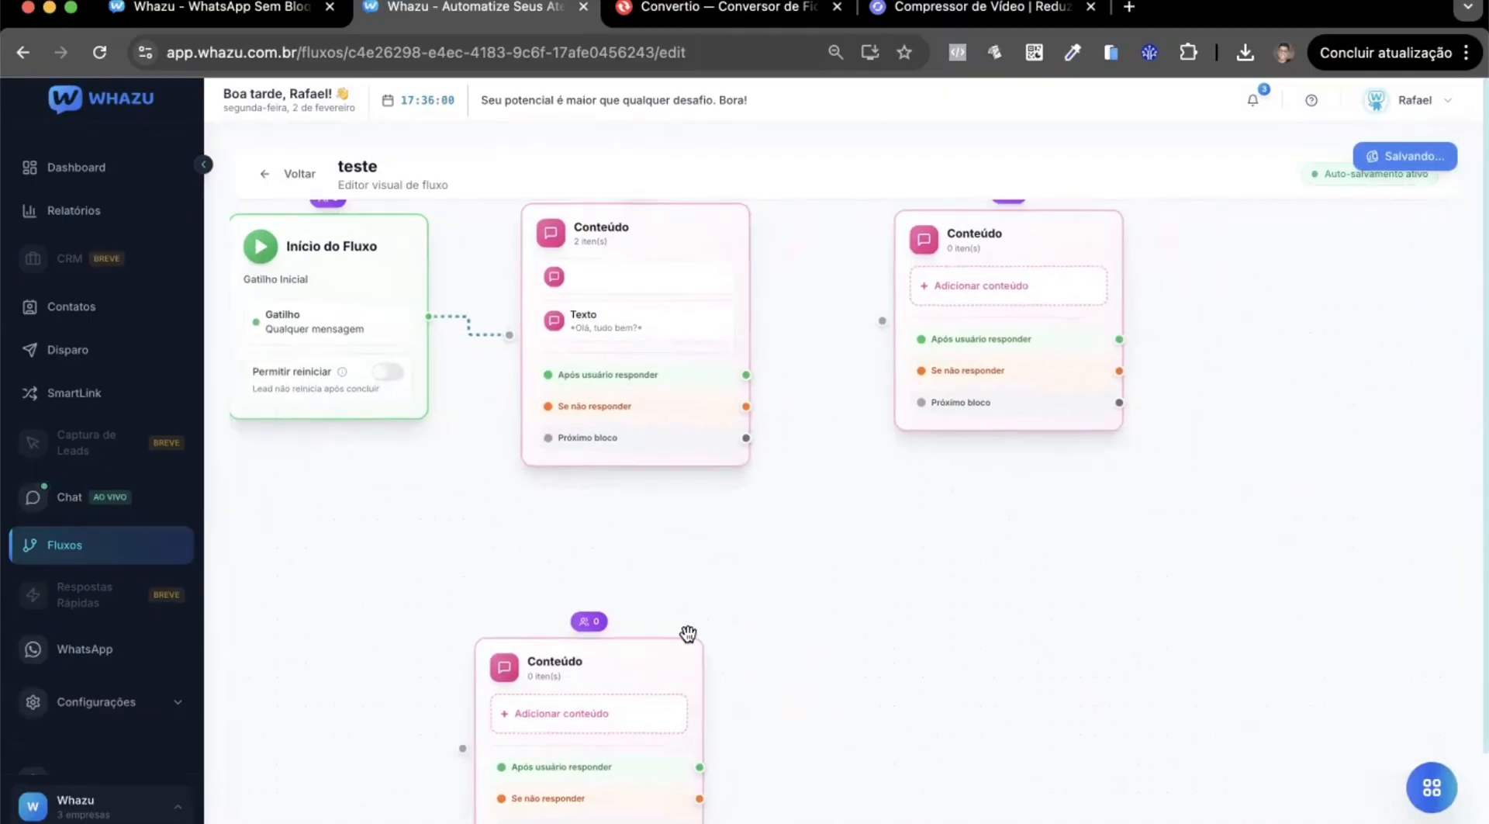
left_click_drag(595, 635, 792, 581)
scroll(930, 572, "down", 3)
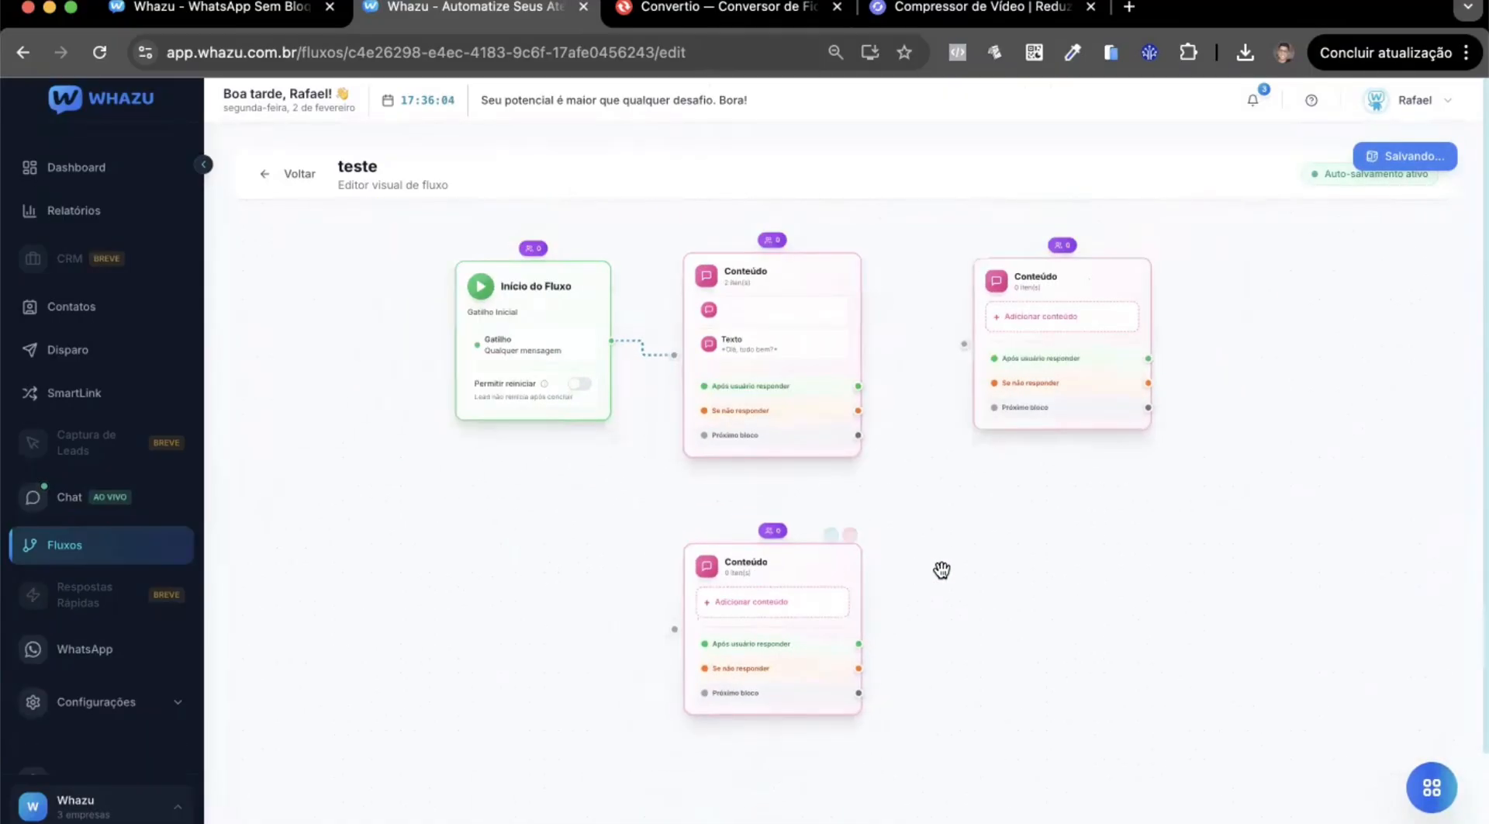
Connect the first Conteúdo block's "Após usuário responder" output to the empty Conteúdo block on its right.
left_click_drag(941, 572, 890, 568)
mouse_move(751, 566)
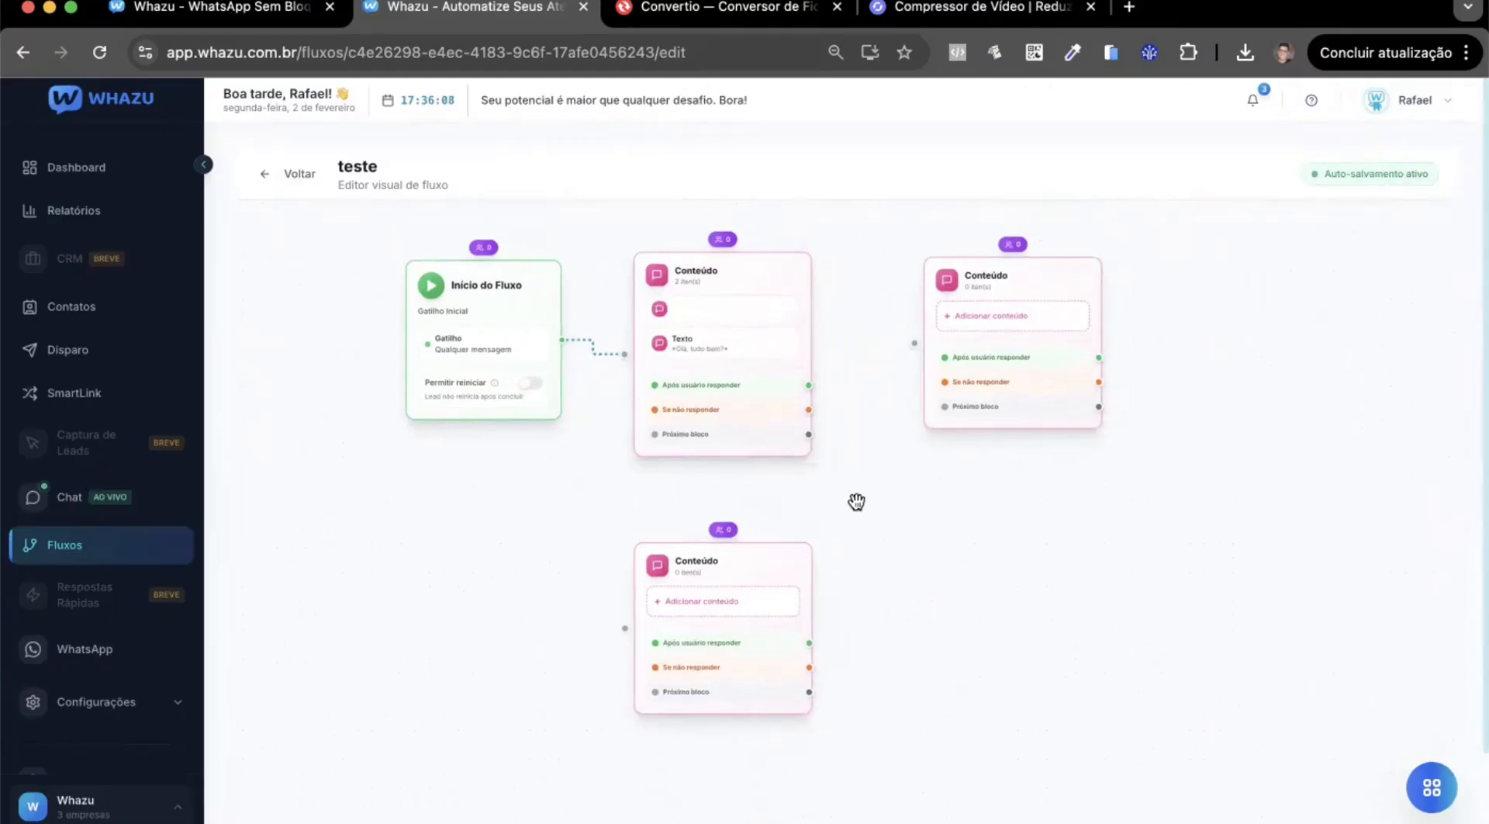
left_click_drag(882, 528, 841, 574)
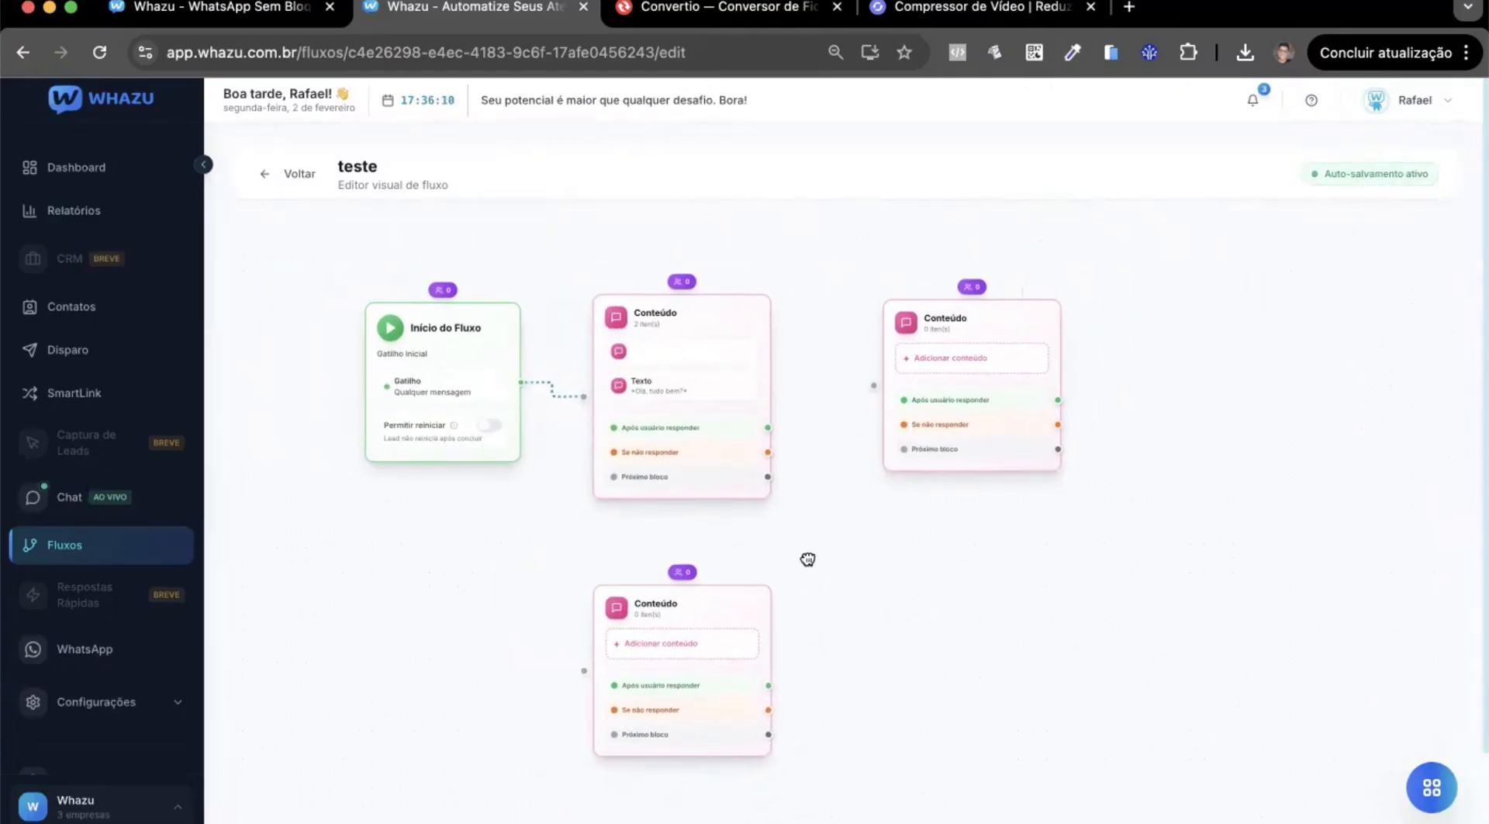
mouse_move(665, 439)
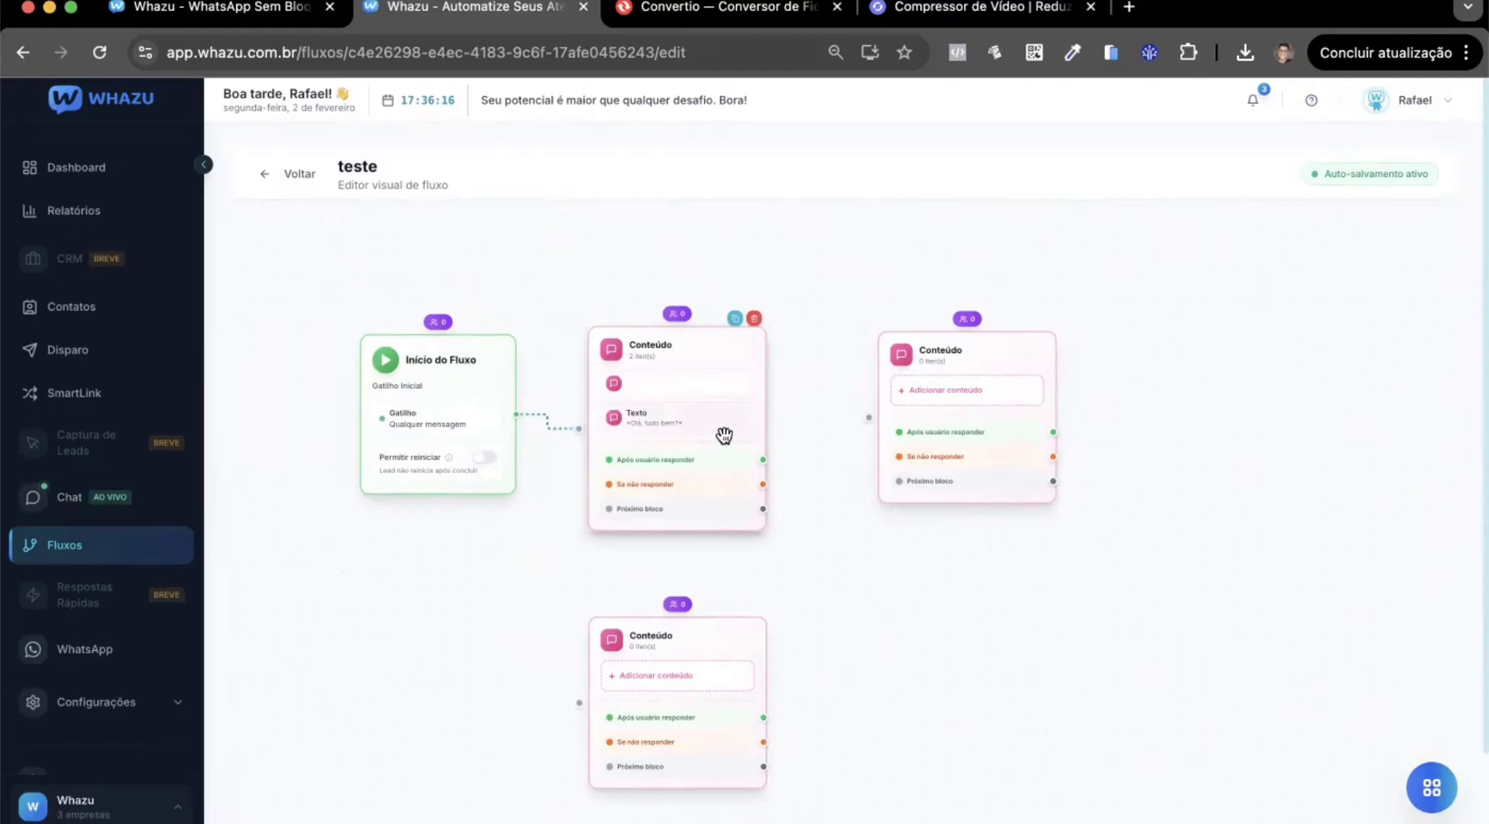
scroll(729, 497, "up", 3)
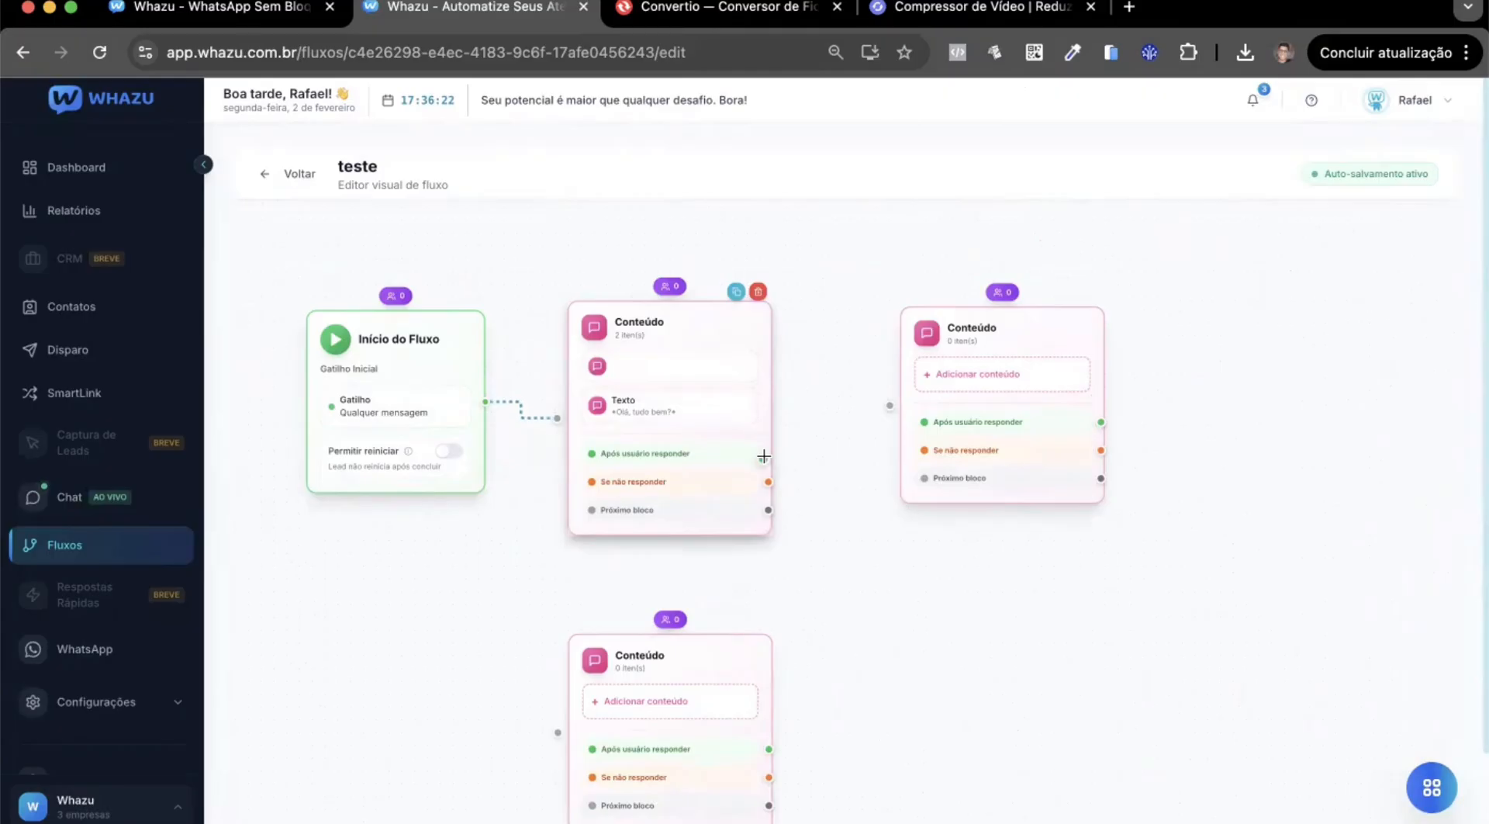
left_click_drag(764, 456, 890, 405)
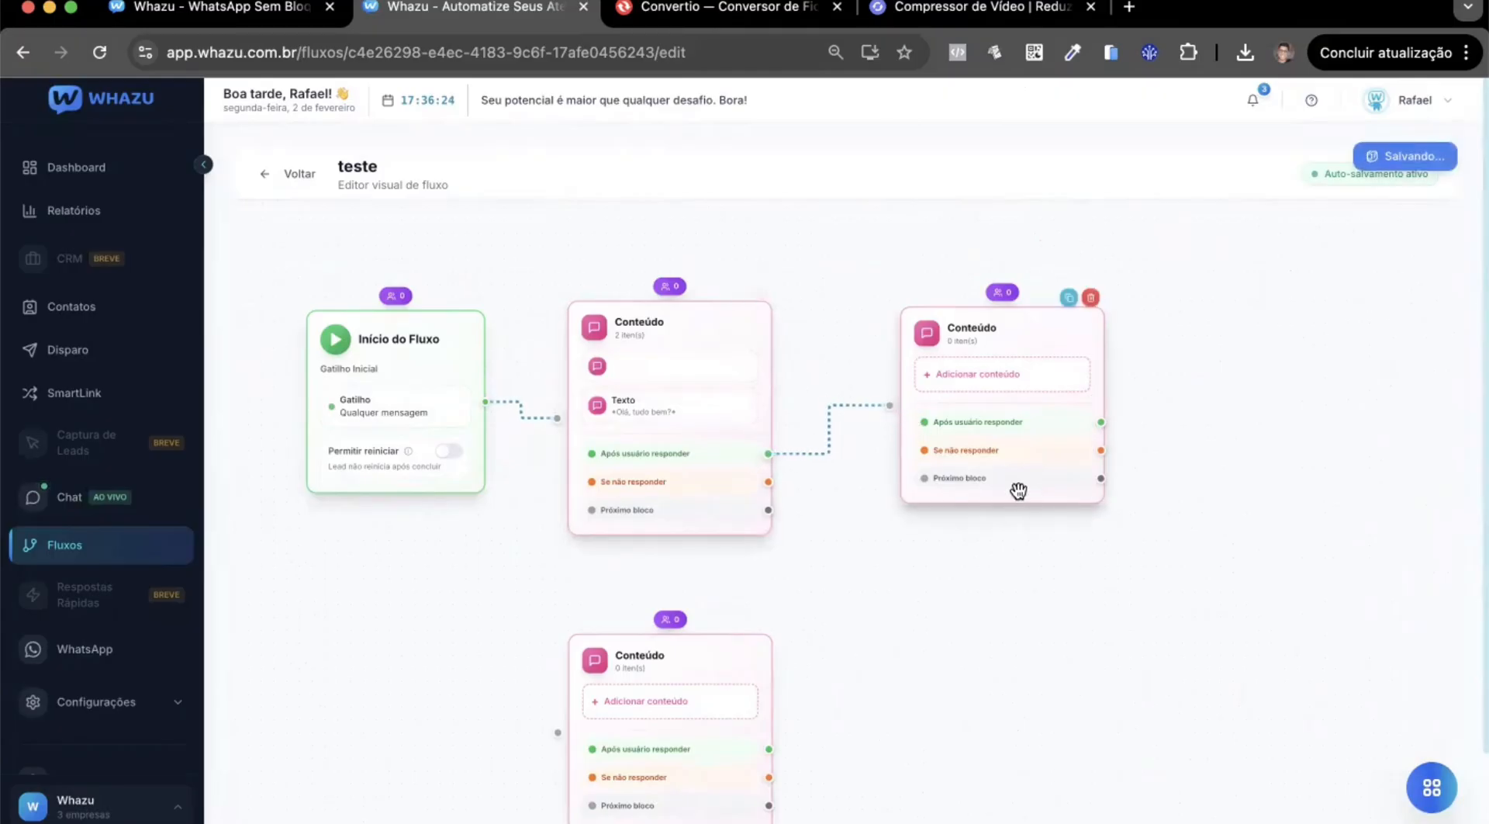
Add a text item to the second Conteúdo block with the message "Que otimo! como voce se chama?" and 4 seconds of typing time.
left_click_drag(1008, 345, 1019, 345)
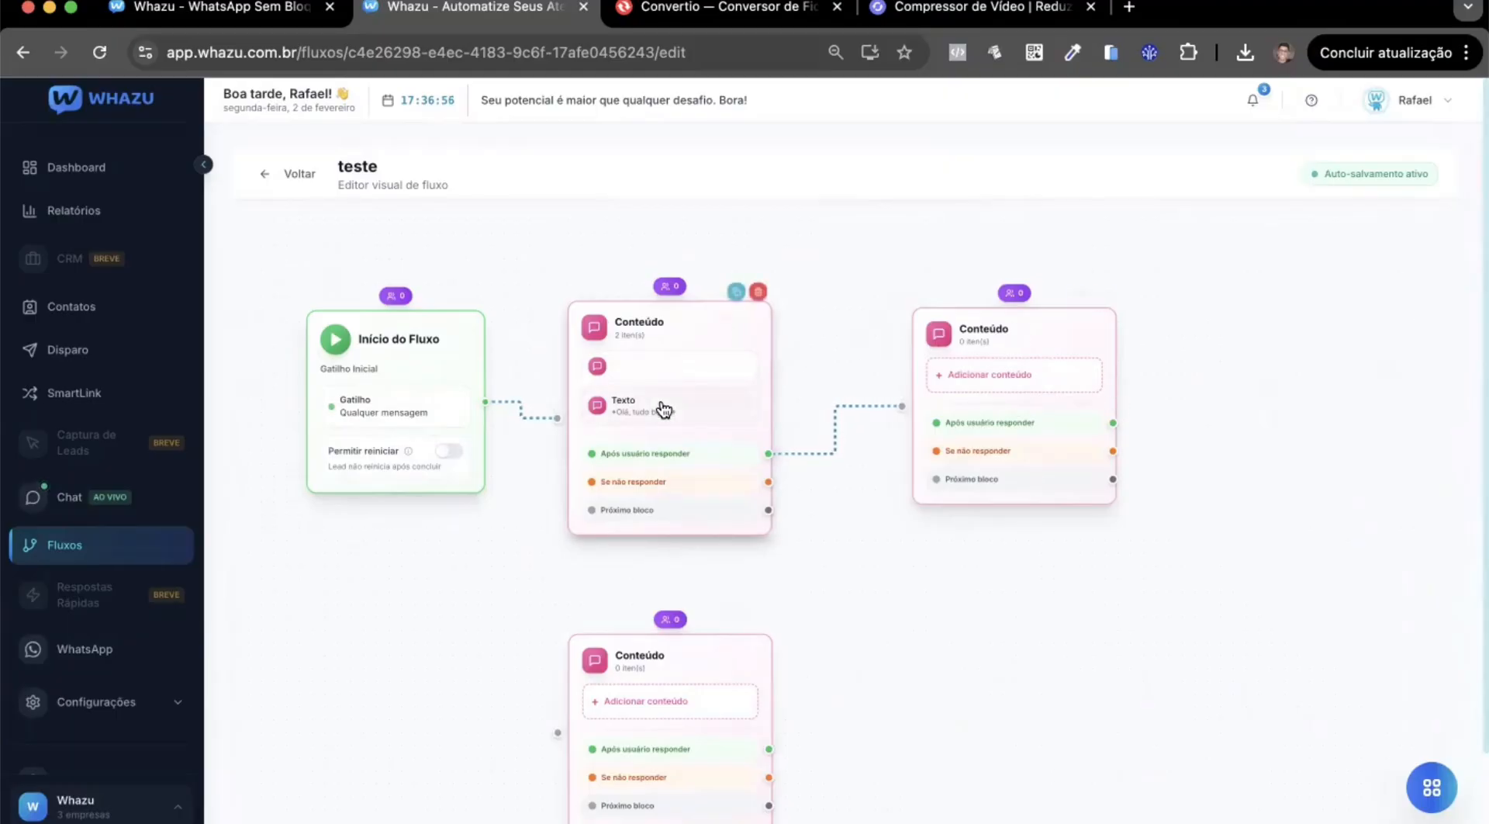
left_click(1034, 342)
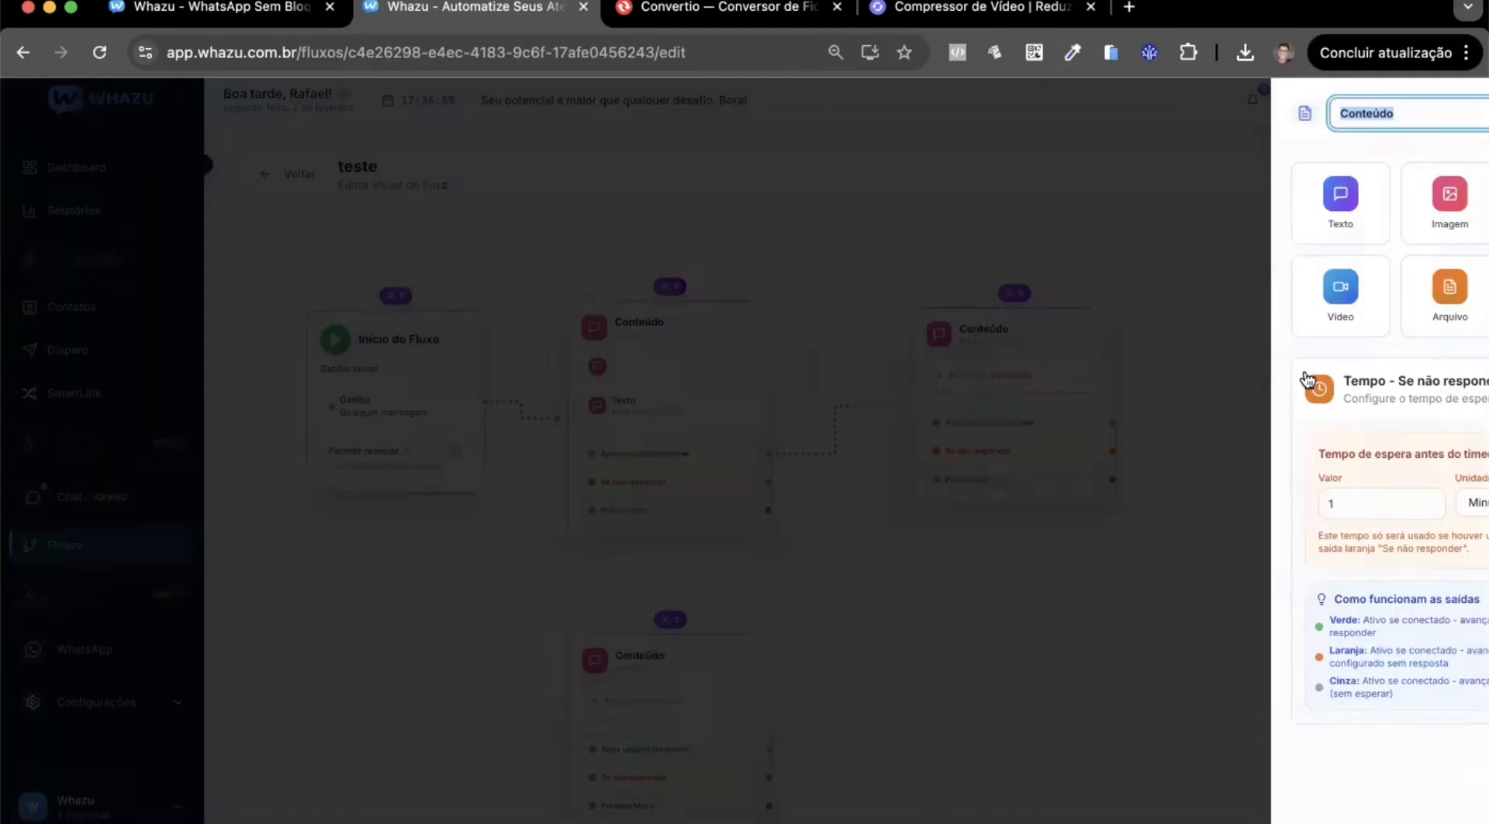
left_click(1215, 223)
left_click(1271, 289)
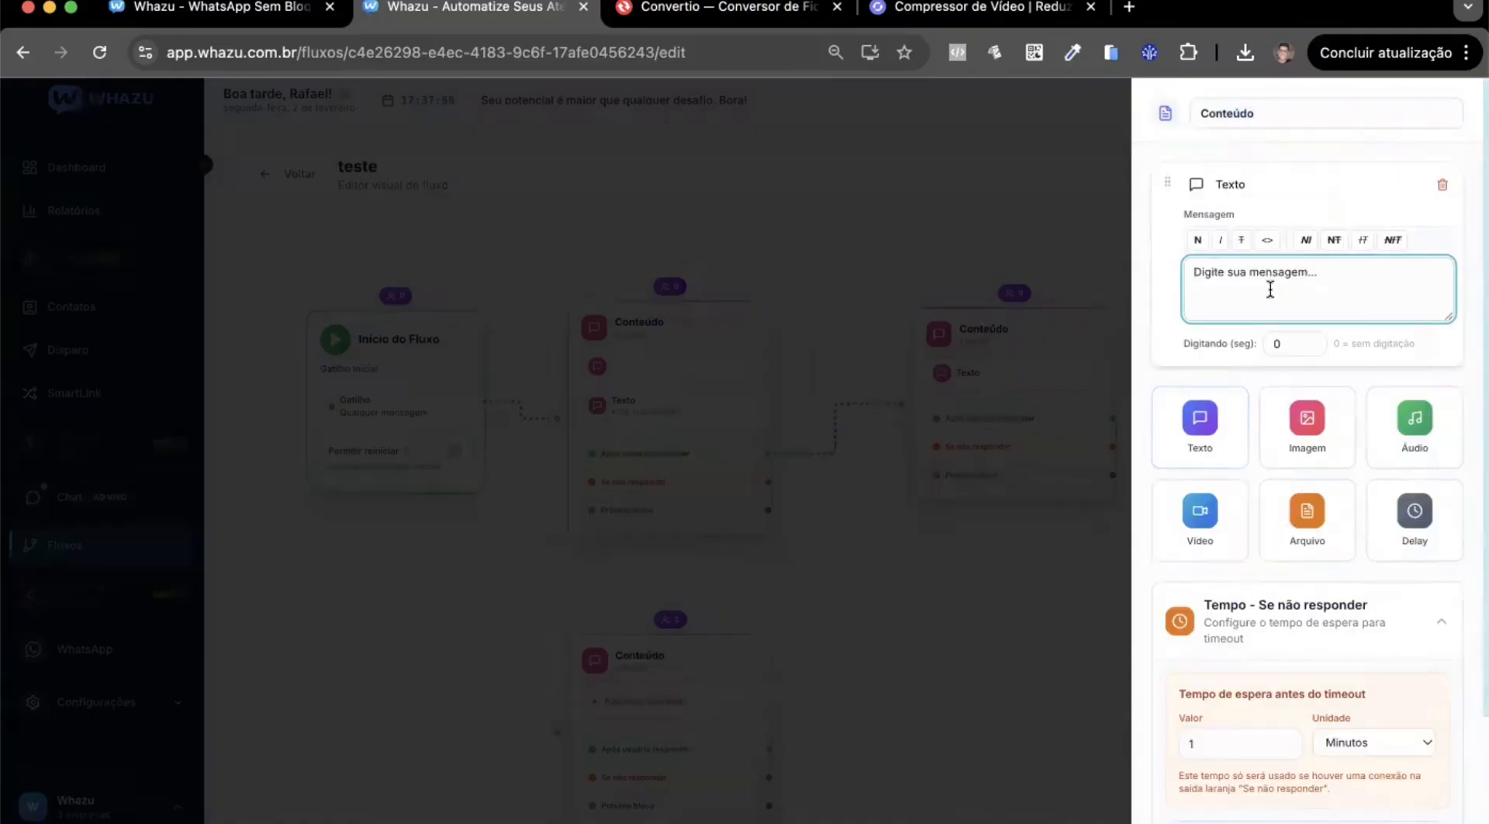
type("Que otimo! como voce se chama?")
key("Tab")
type("4")
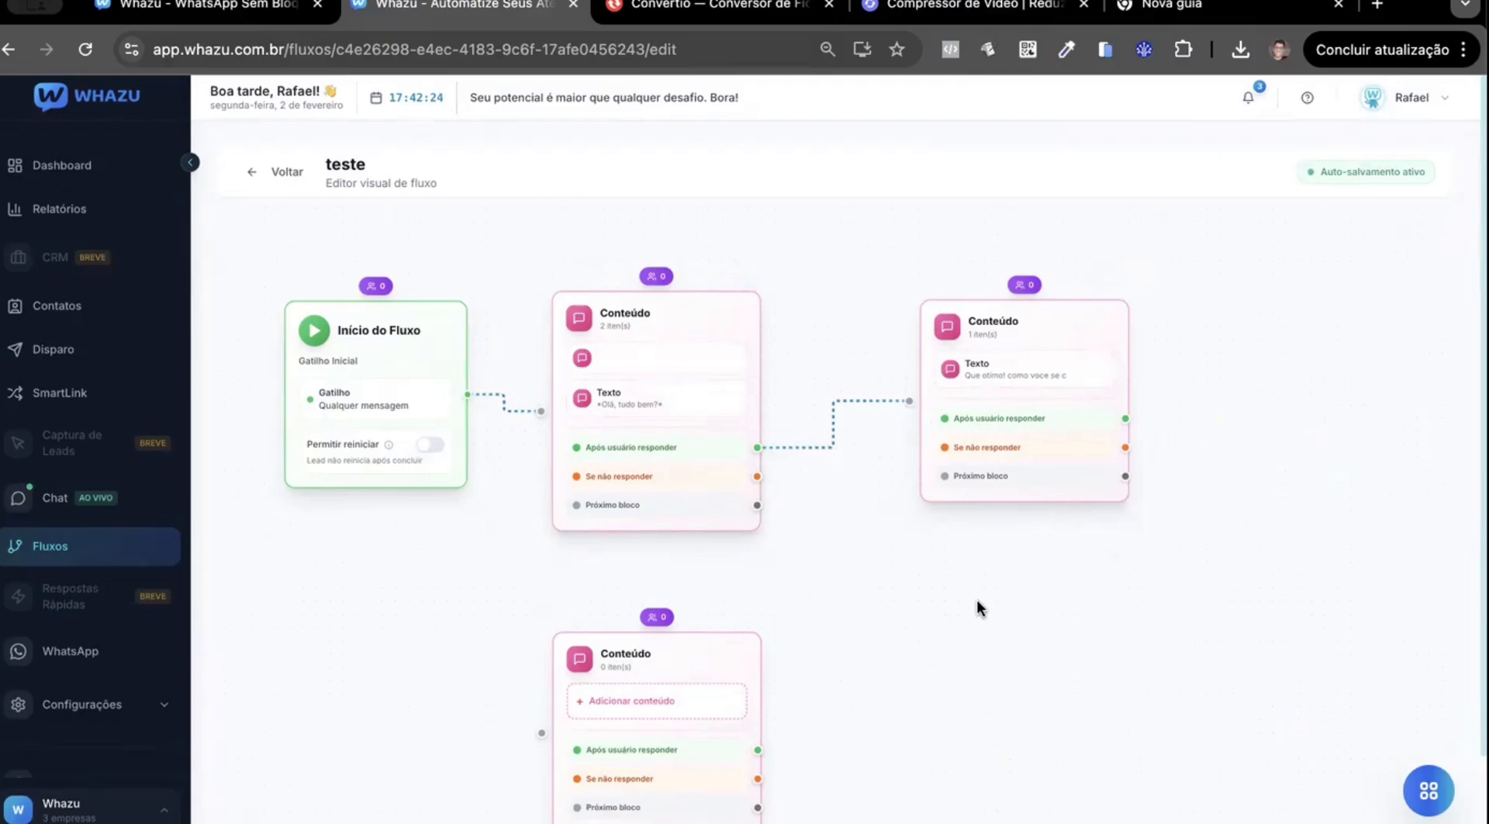
Connect the first Conteúdo block's "Se não responder" output to the empty Conteúdo block below it.
left_click_drag(979, 605, 990, 536)
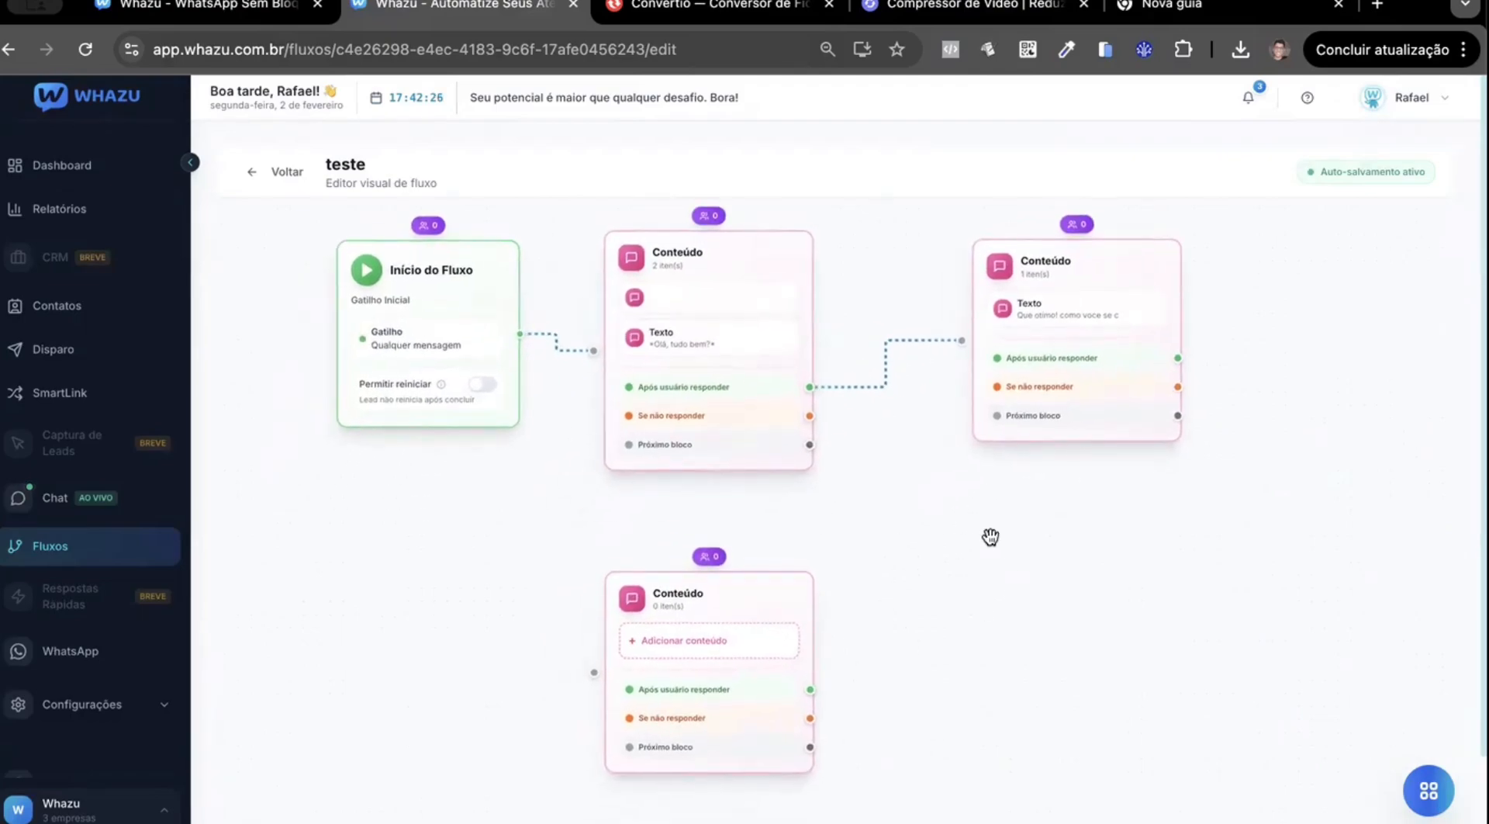
mouse_move(704, 417)
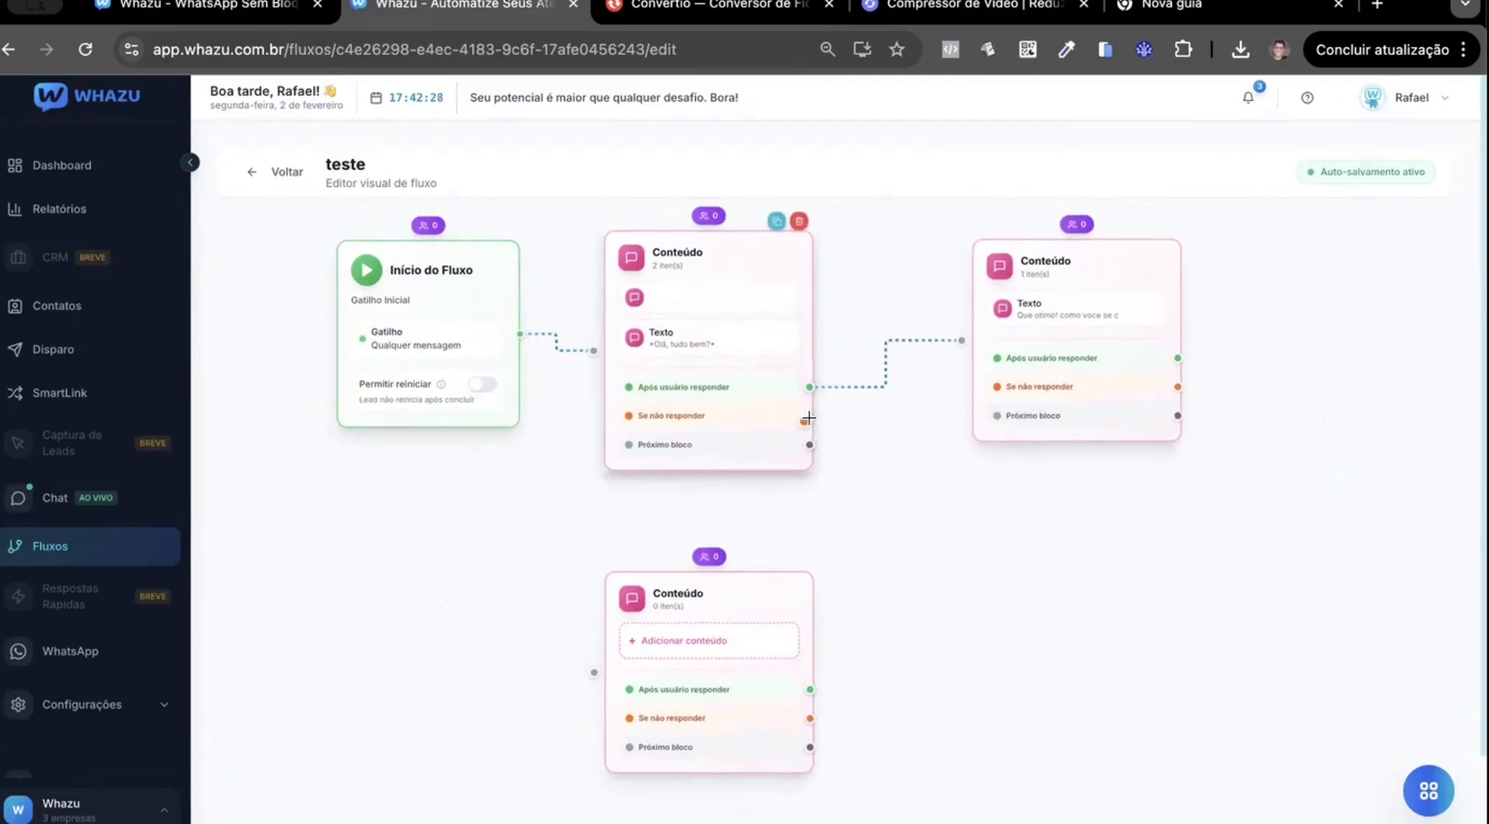
mouse_move(802, 421)
left_click_drag(811, 417, 595, 672)
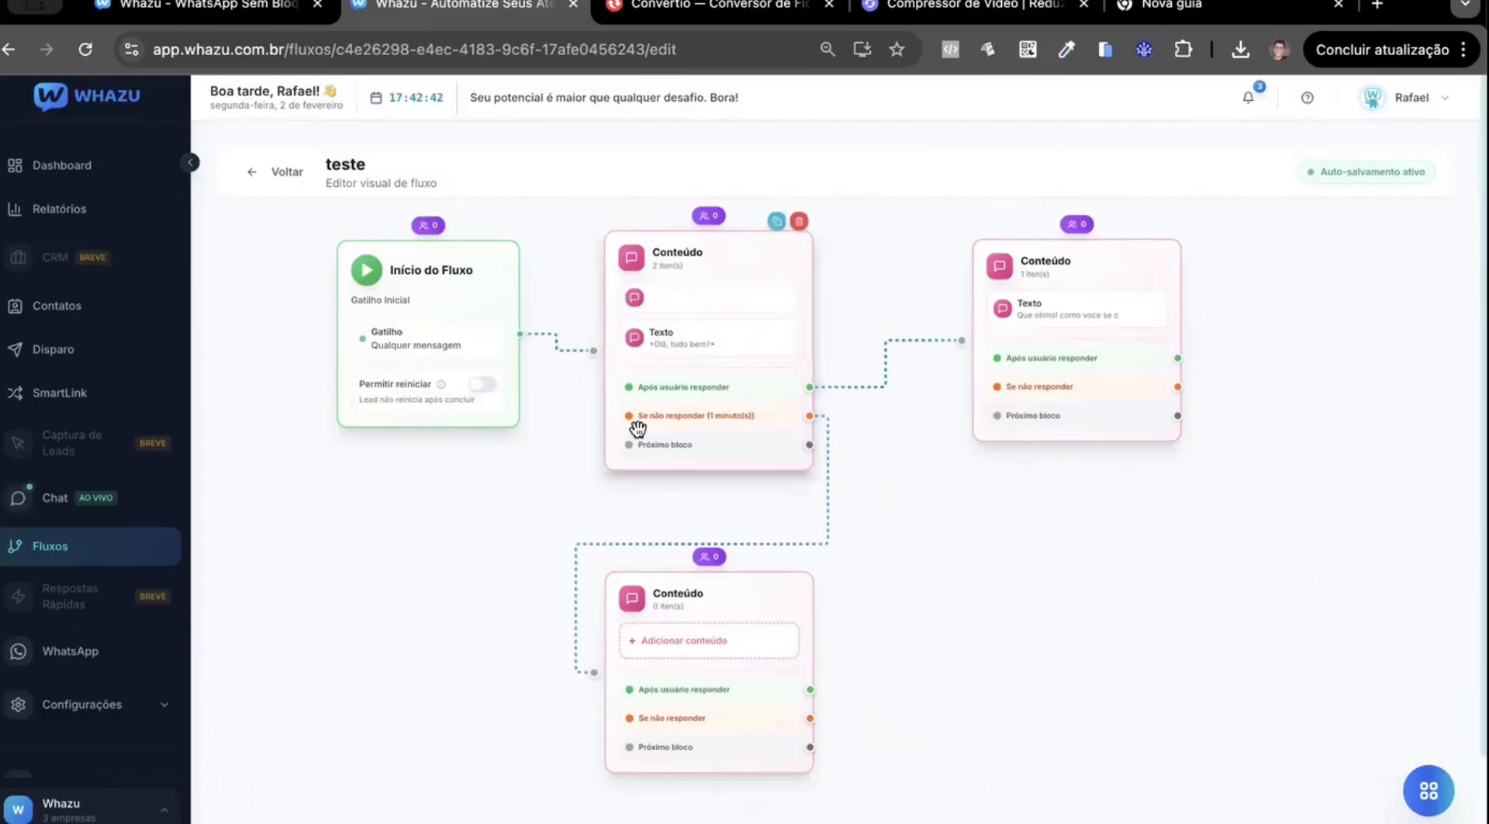
Set the first Conteúdo block's no-response timeout unit to Horas, keeping the value 1, and close its settings.
left_click(745, 256)
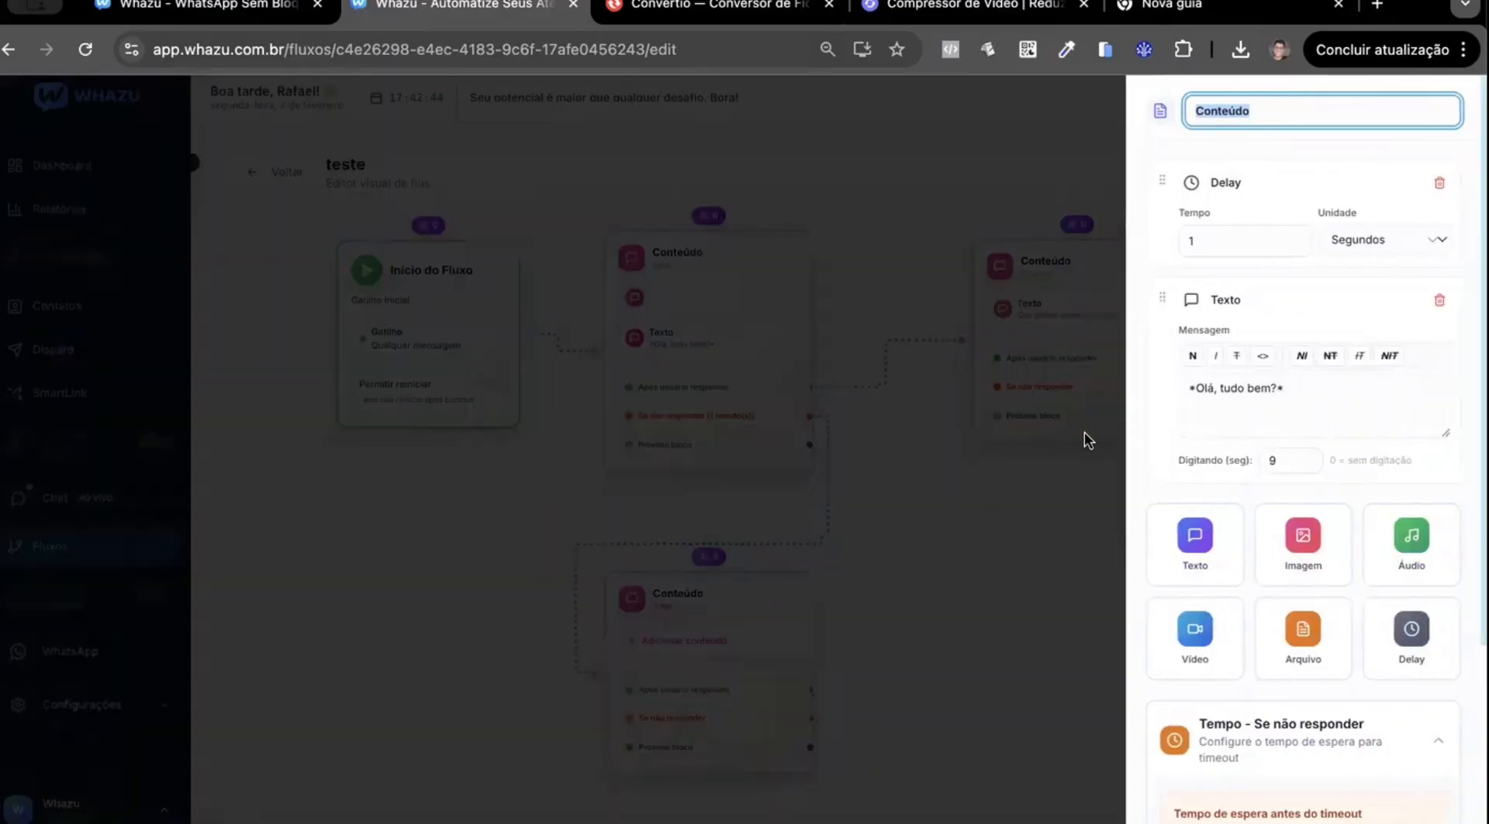
scroll(1230, 475, "down", 3)
left_click(1370, 598)
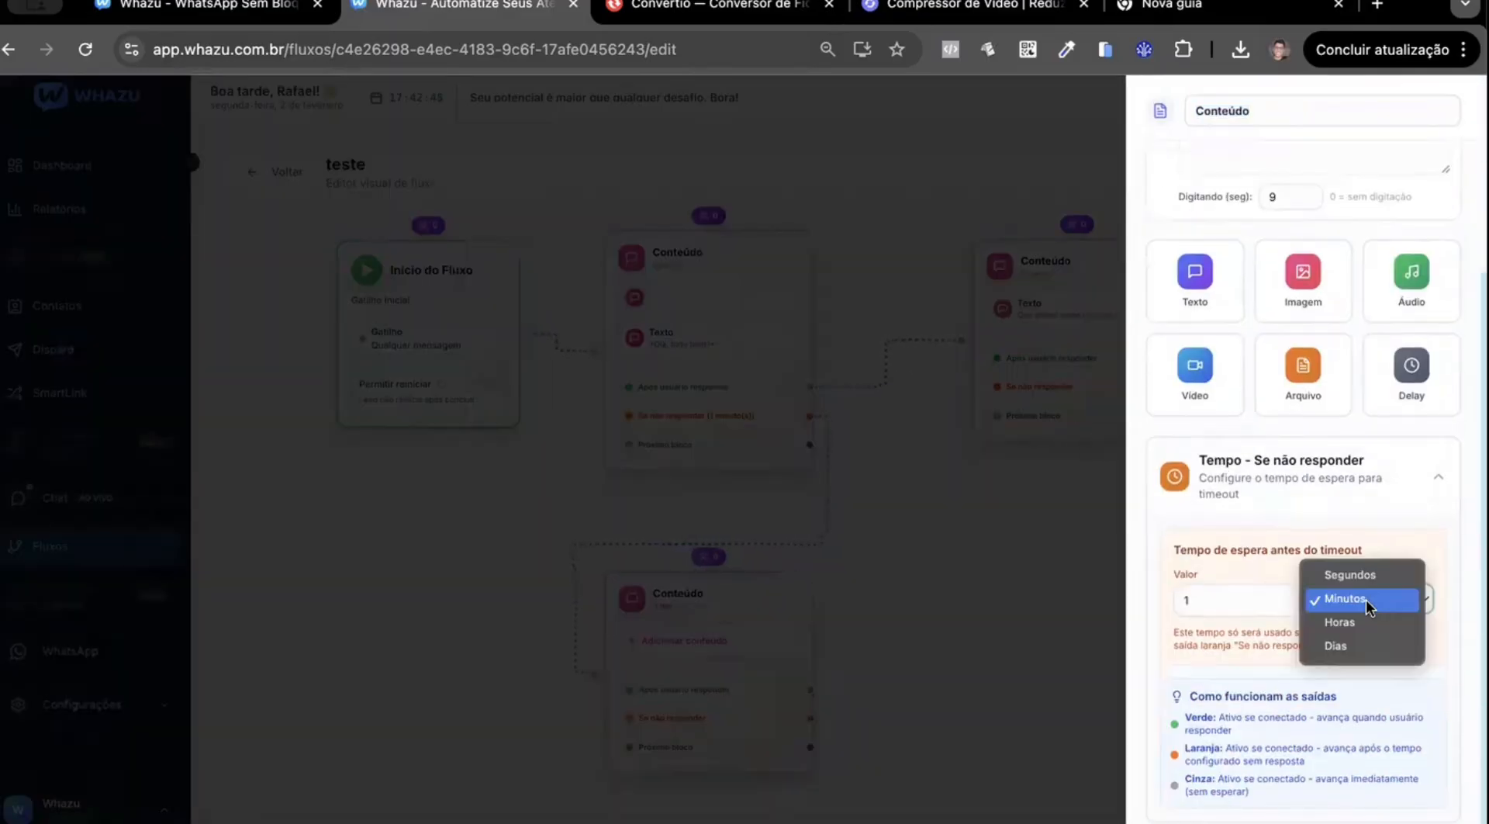
left_click(1353, 621)
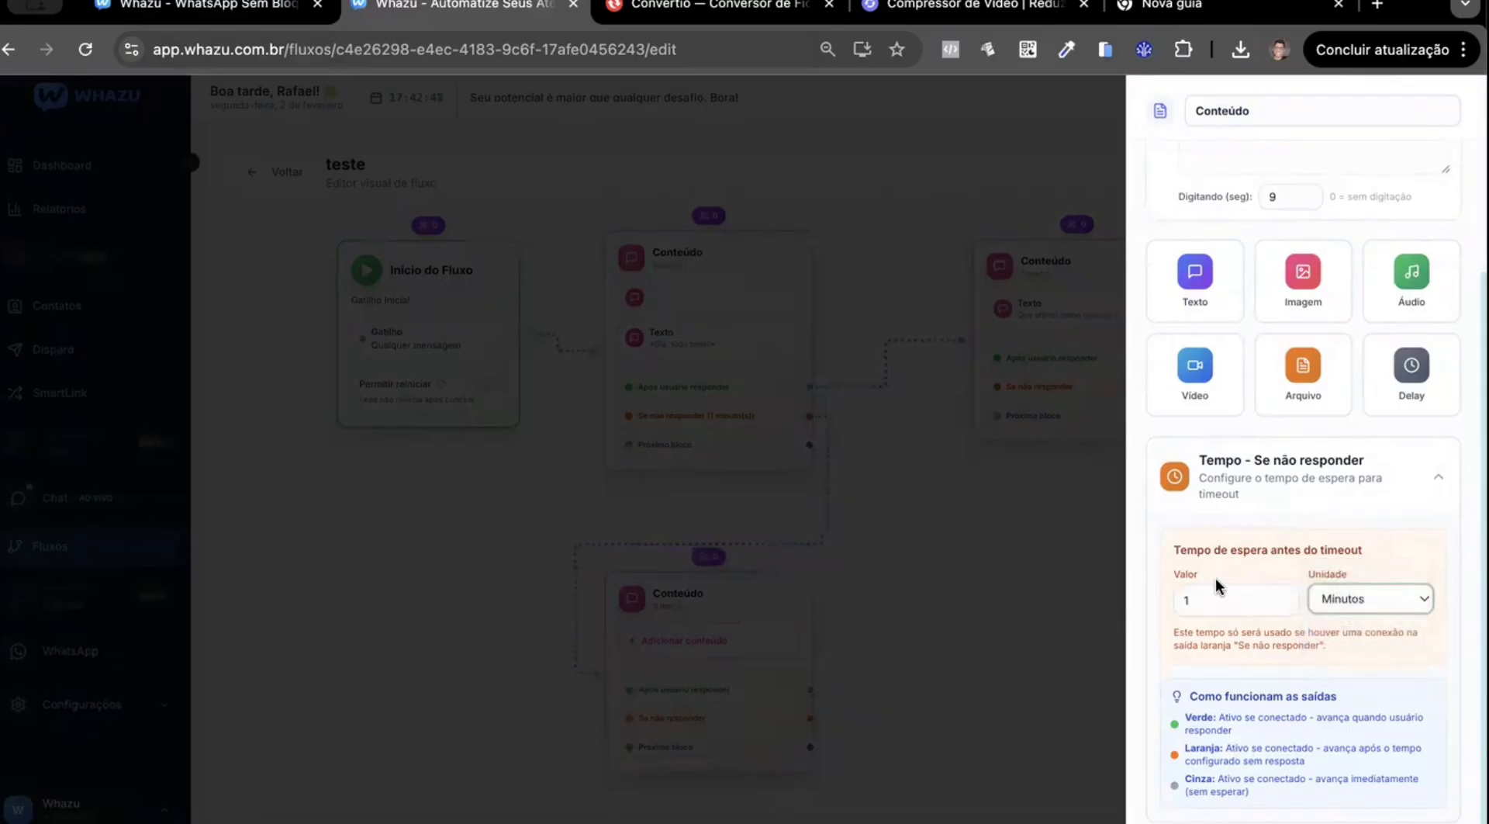
left_click(916, 541)
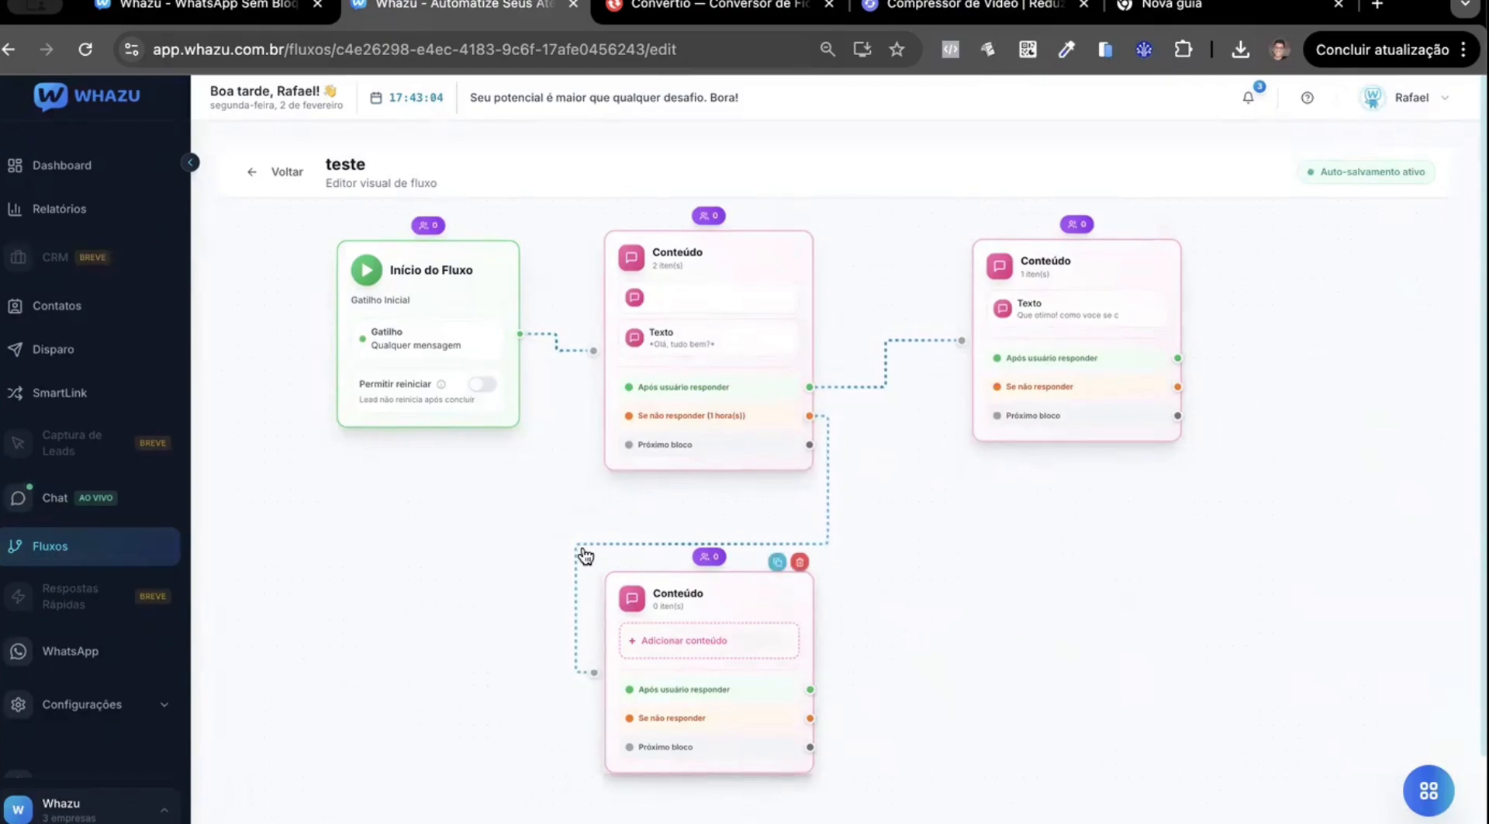
Add the text "Vamos continuar seu atendimento?" with 9 seconds of typing time to the lower Conteúdo block and close its settings.
left_click(708, 611)
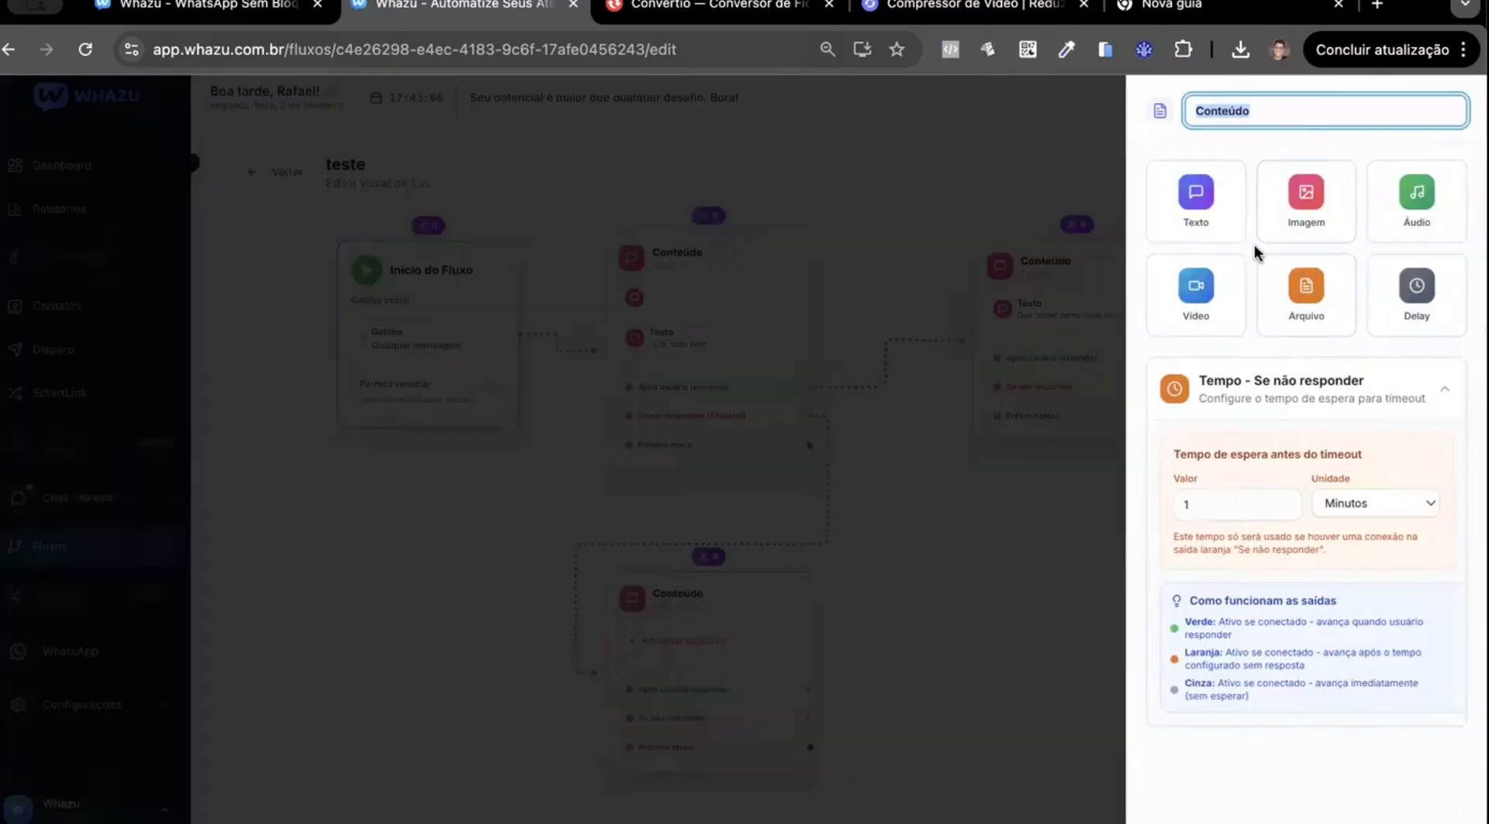
left_click(1221, 221)
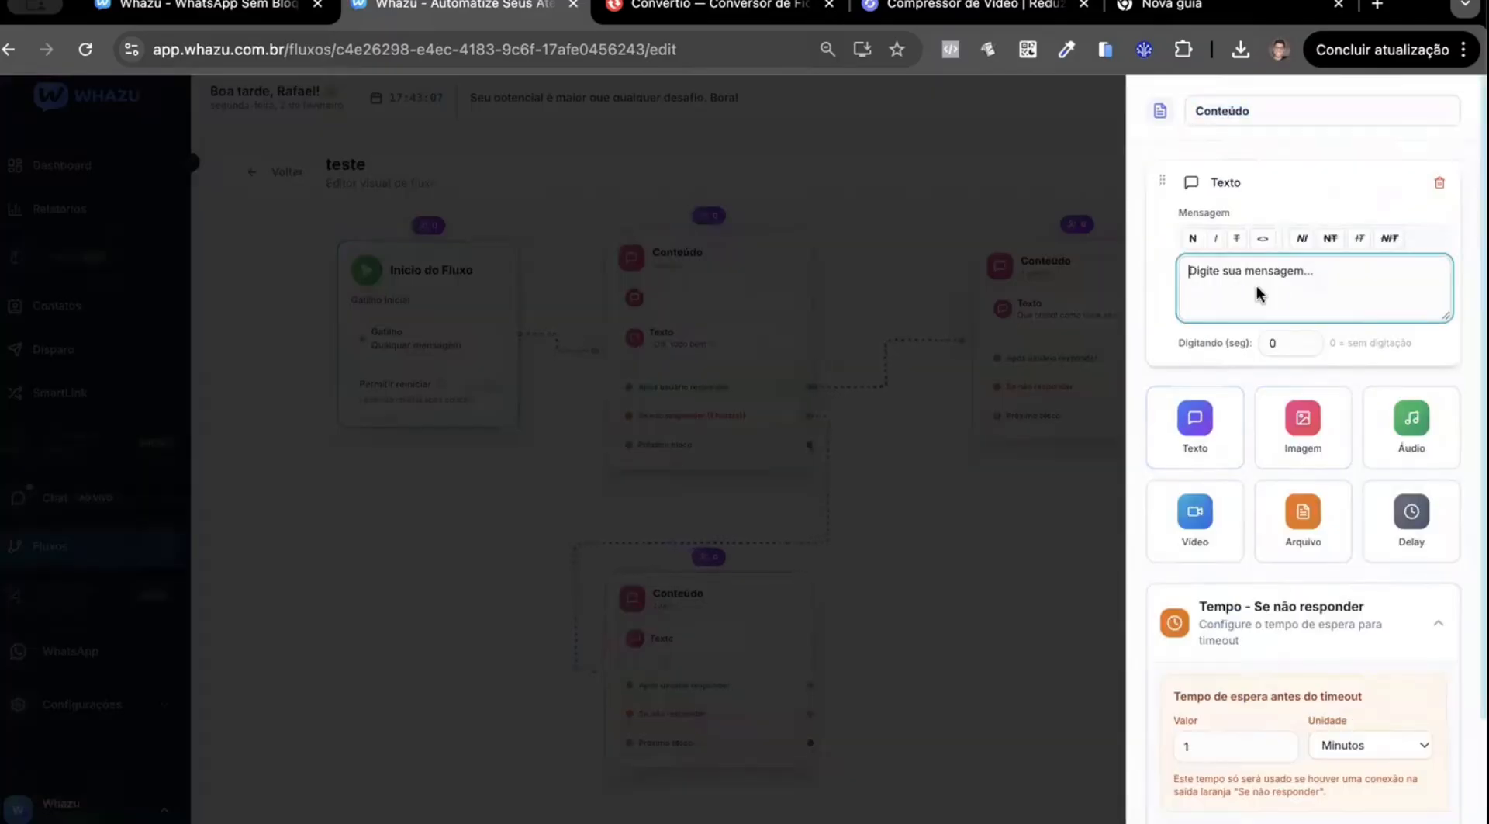
type("V")
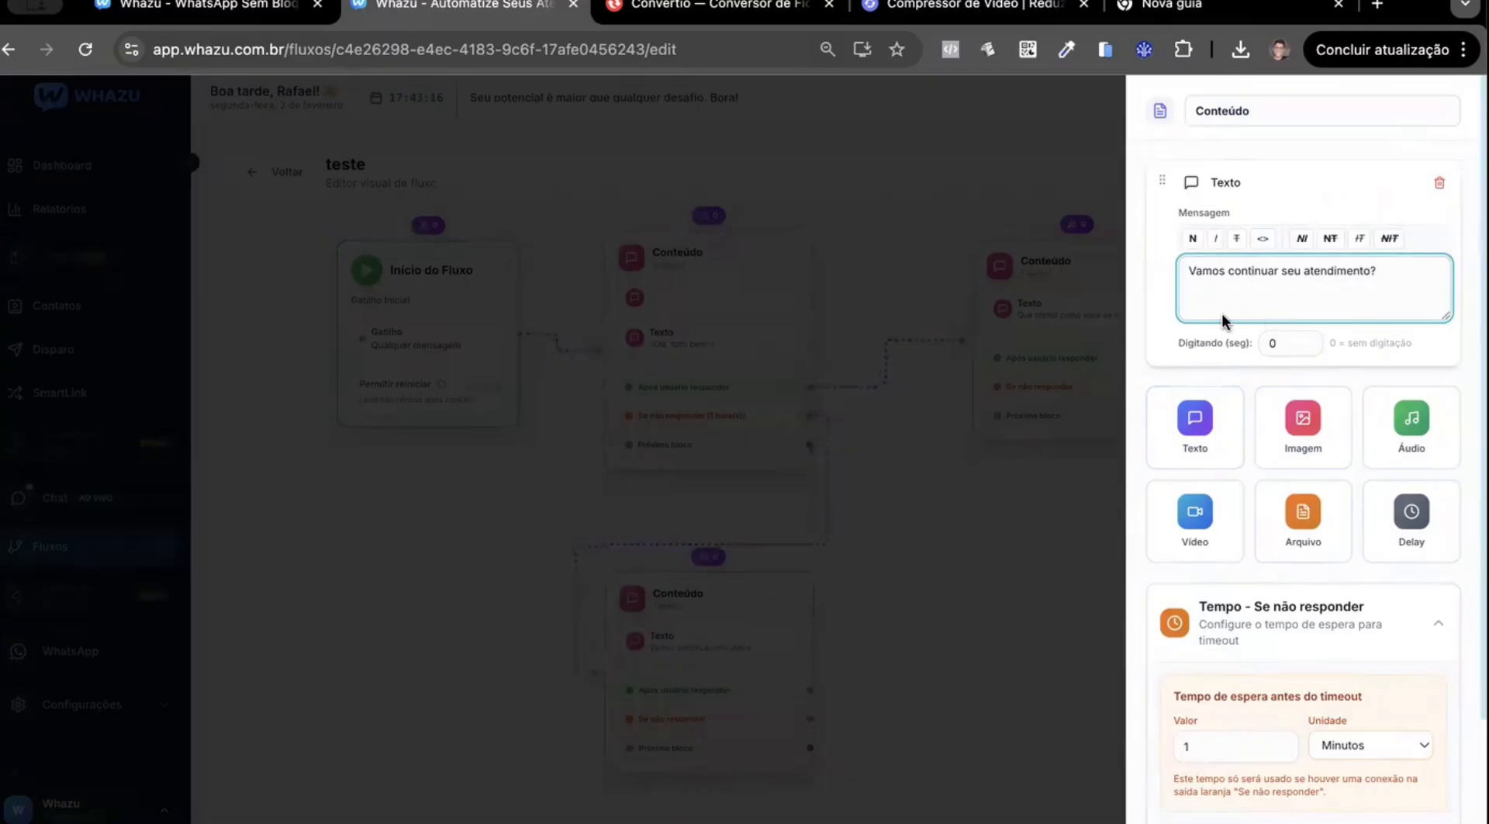
left_click(1169, 313)
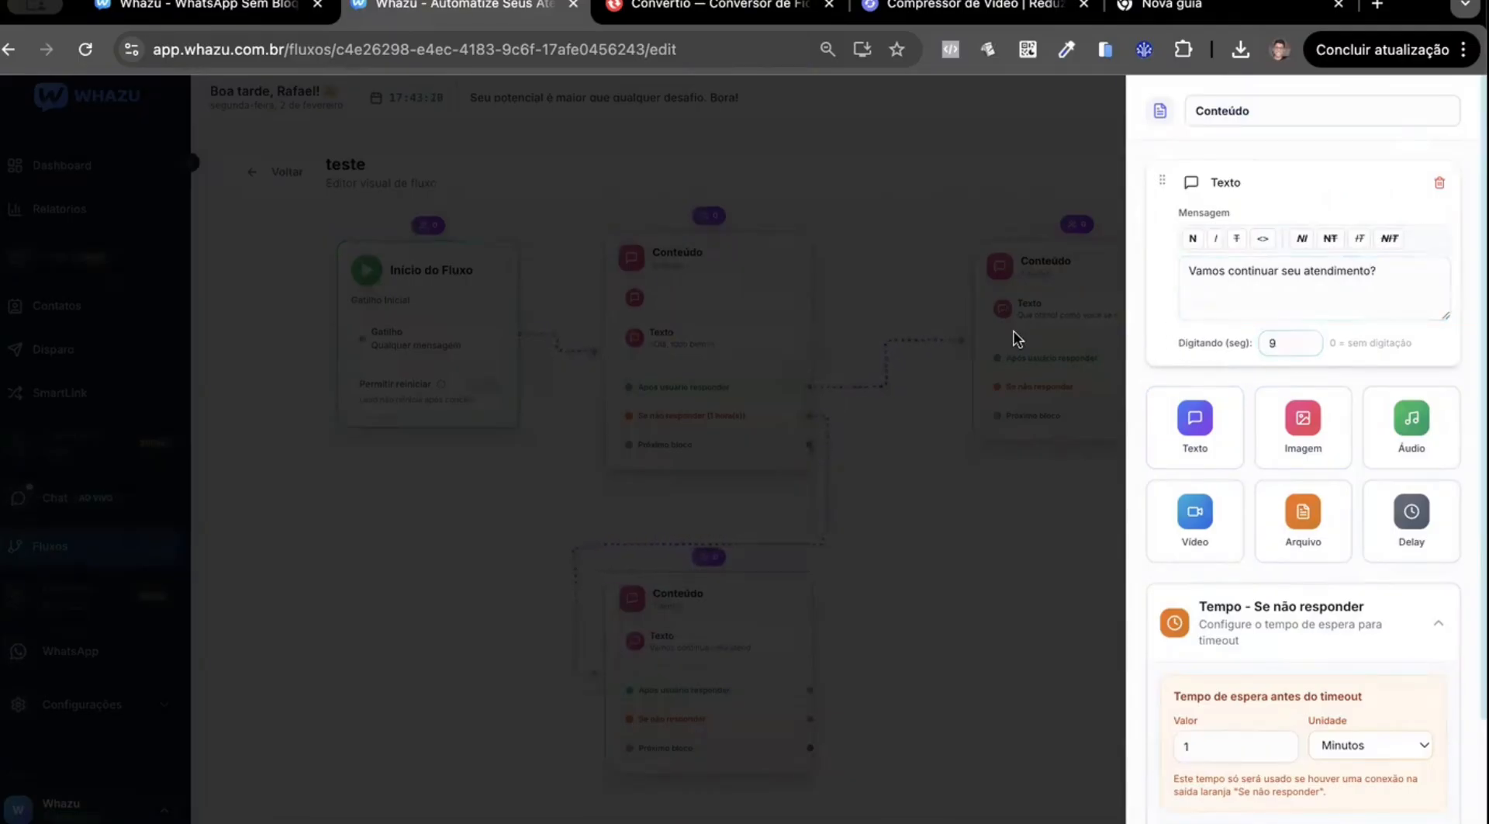
left_click(1014, 391)
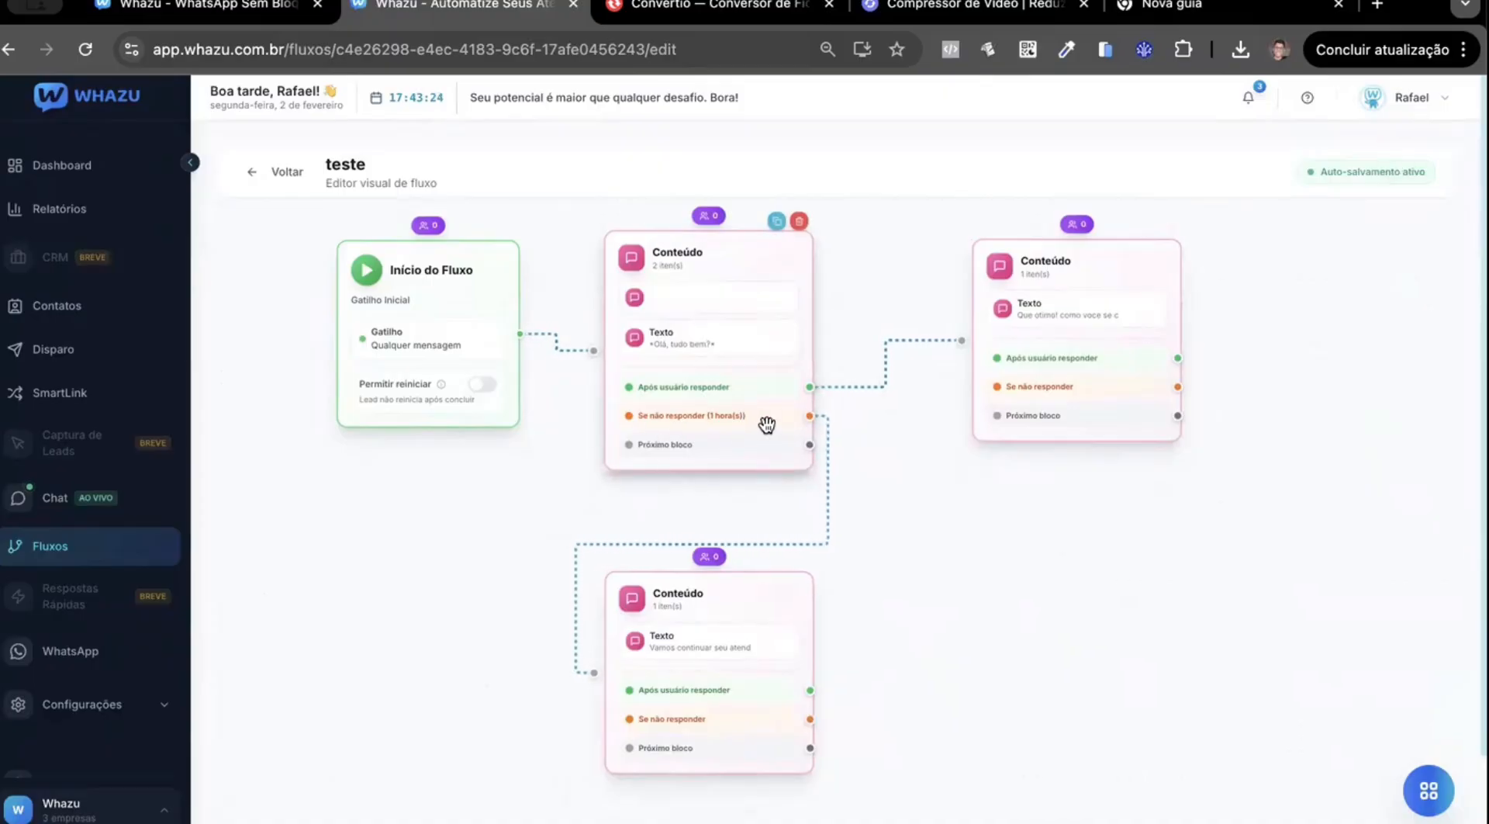
left_click(715, 602)
left_click(1462, 104)
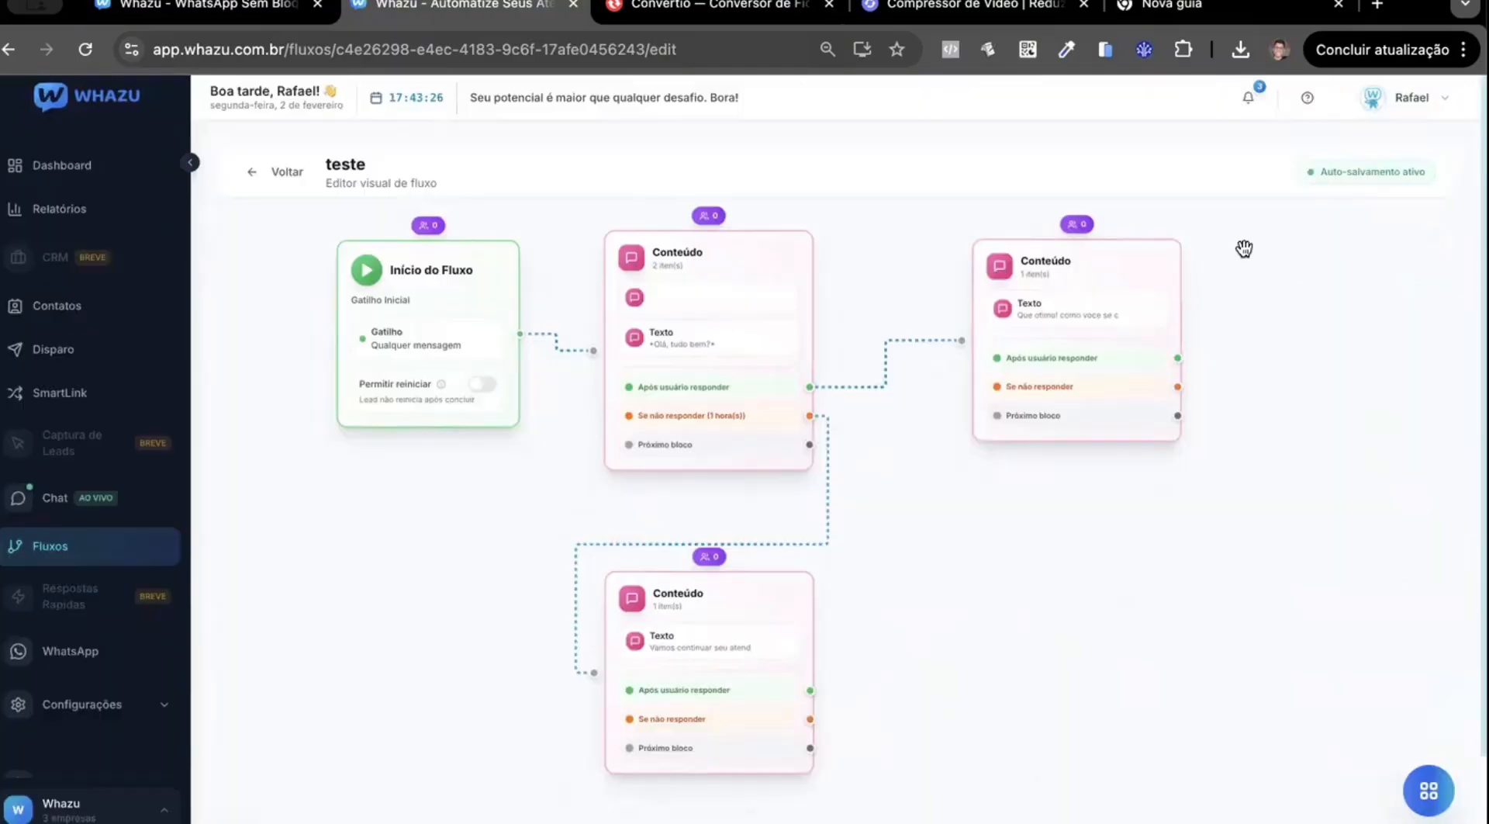
left_click(771, 592)
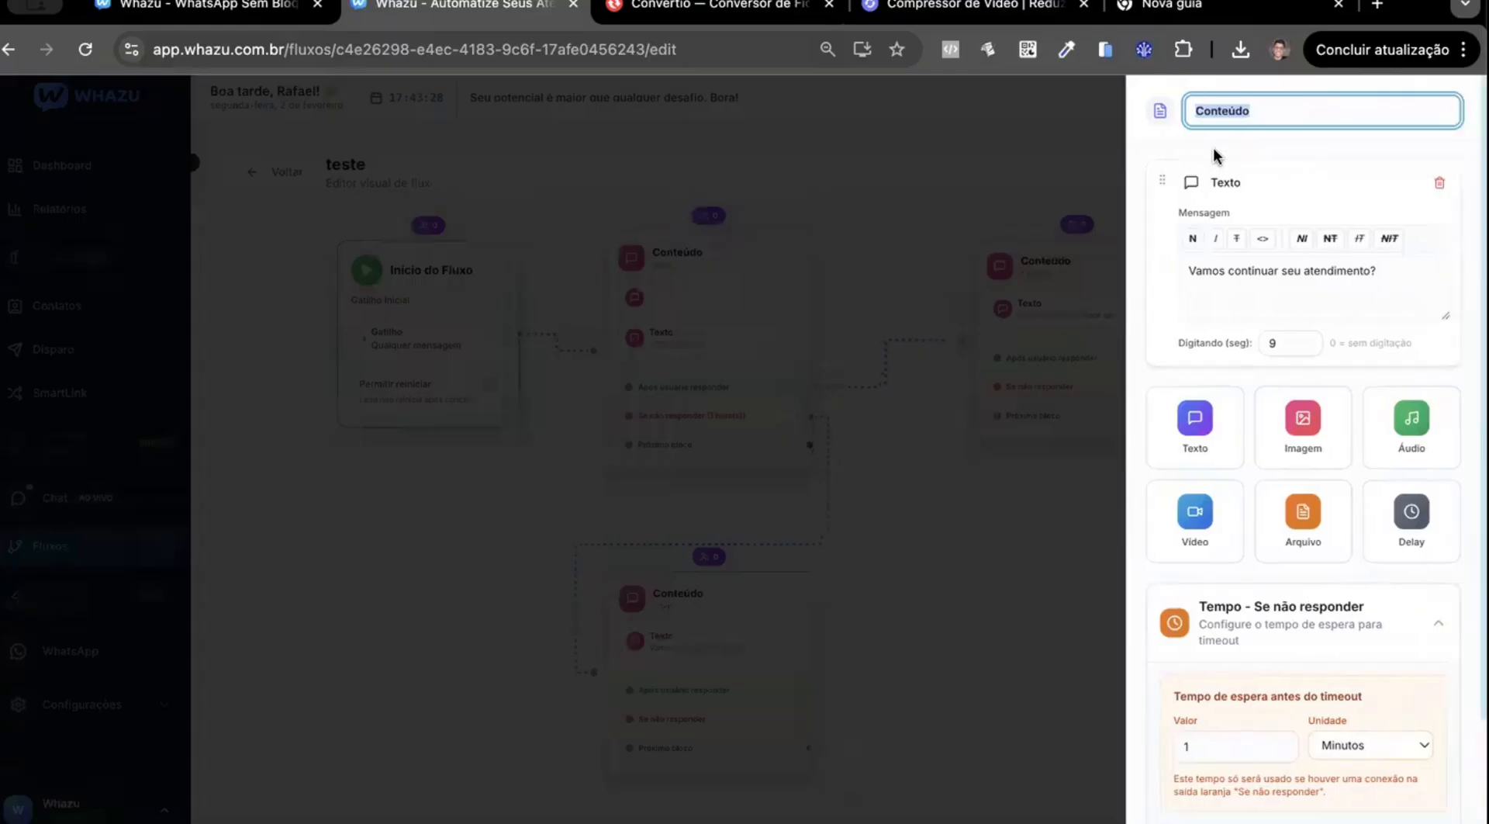
left_click(1236, 154)
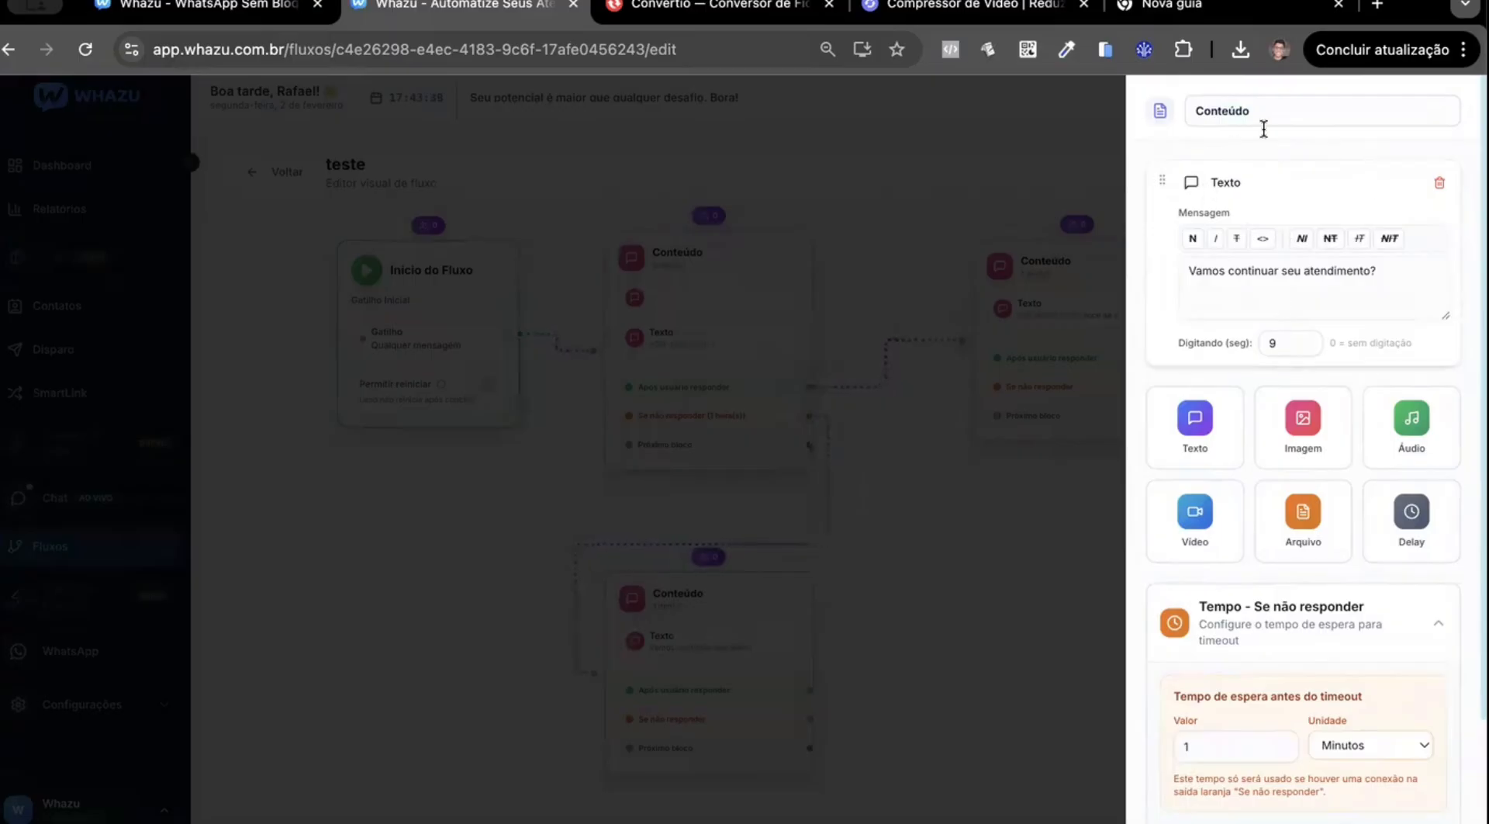
left_click(912, 575)
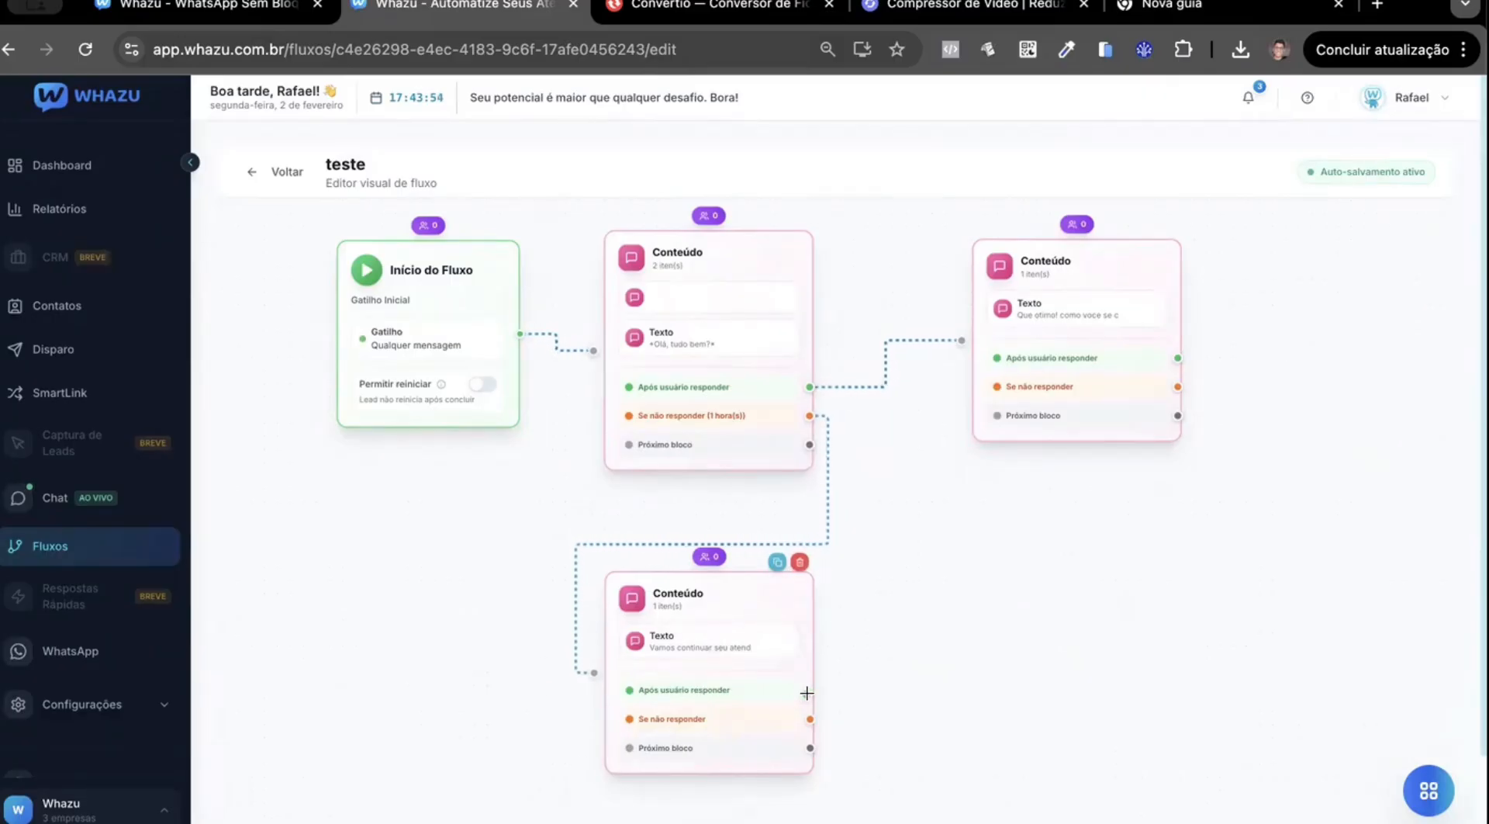
Connect the lower Conteúdo block's "Após usuário responder" output to the Conteúdo block asking for the contact's name.
left_click_drag(1051, 507, 962, 339)
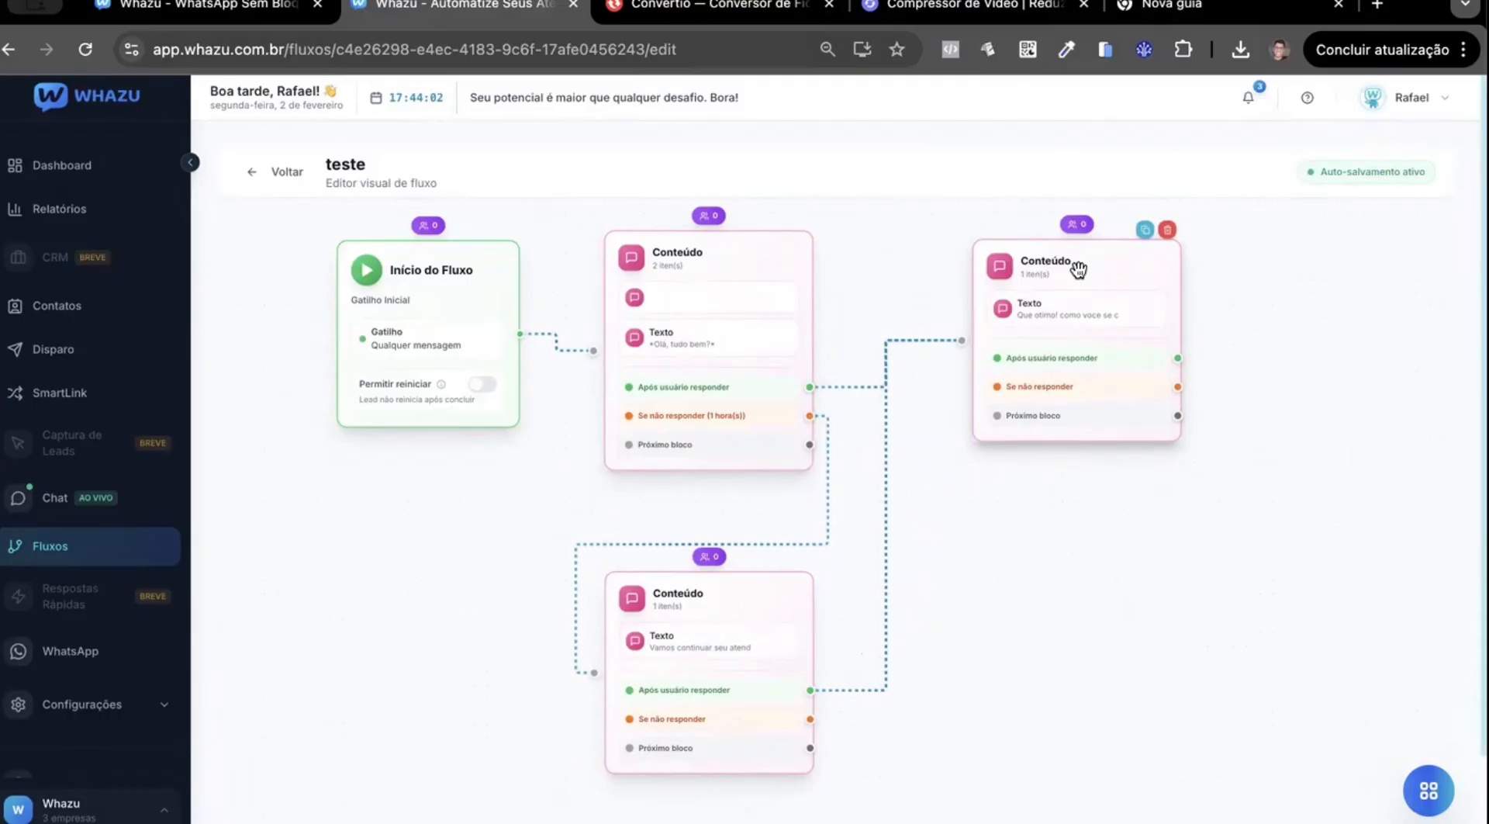
scroll(1102, 695, "down", 1)
scroll(1087, 661, "down", 5)
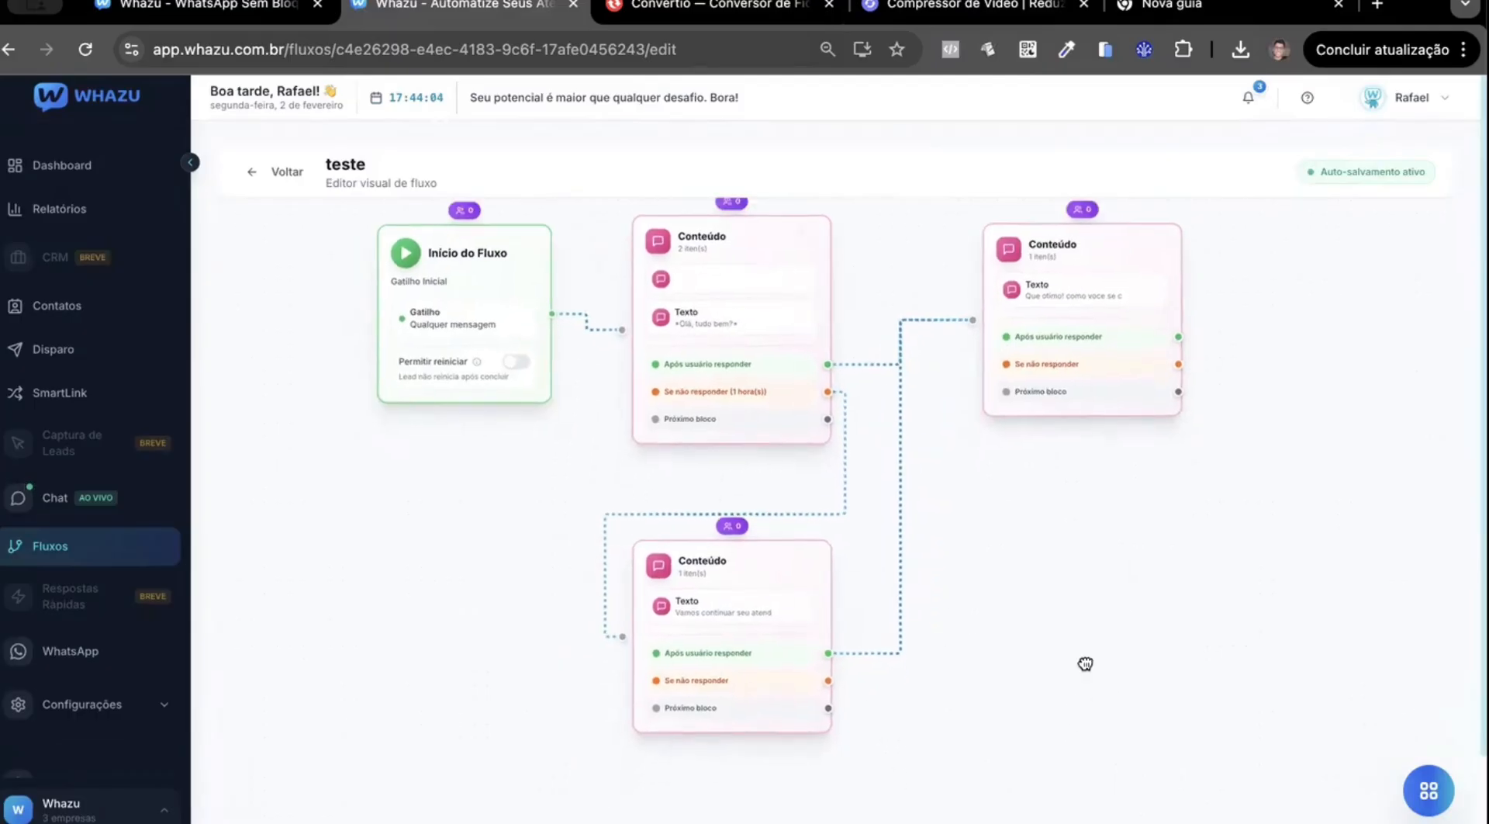
Examine the lower Conteúdo block's follow-up message and the response paths linking the flow's blocks.
left_click_drag(851, 517, 822, 530)
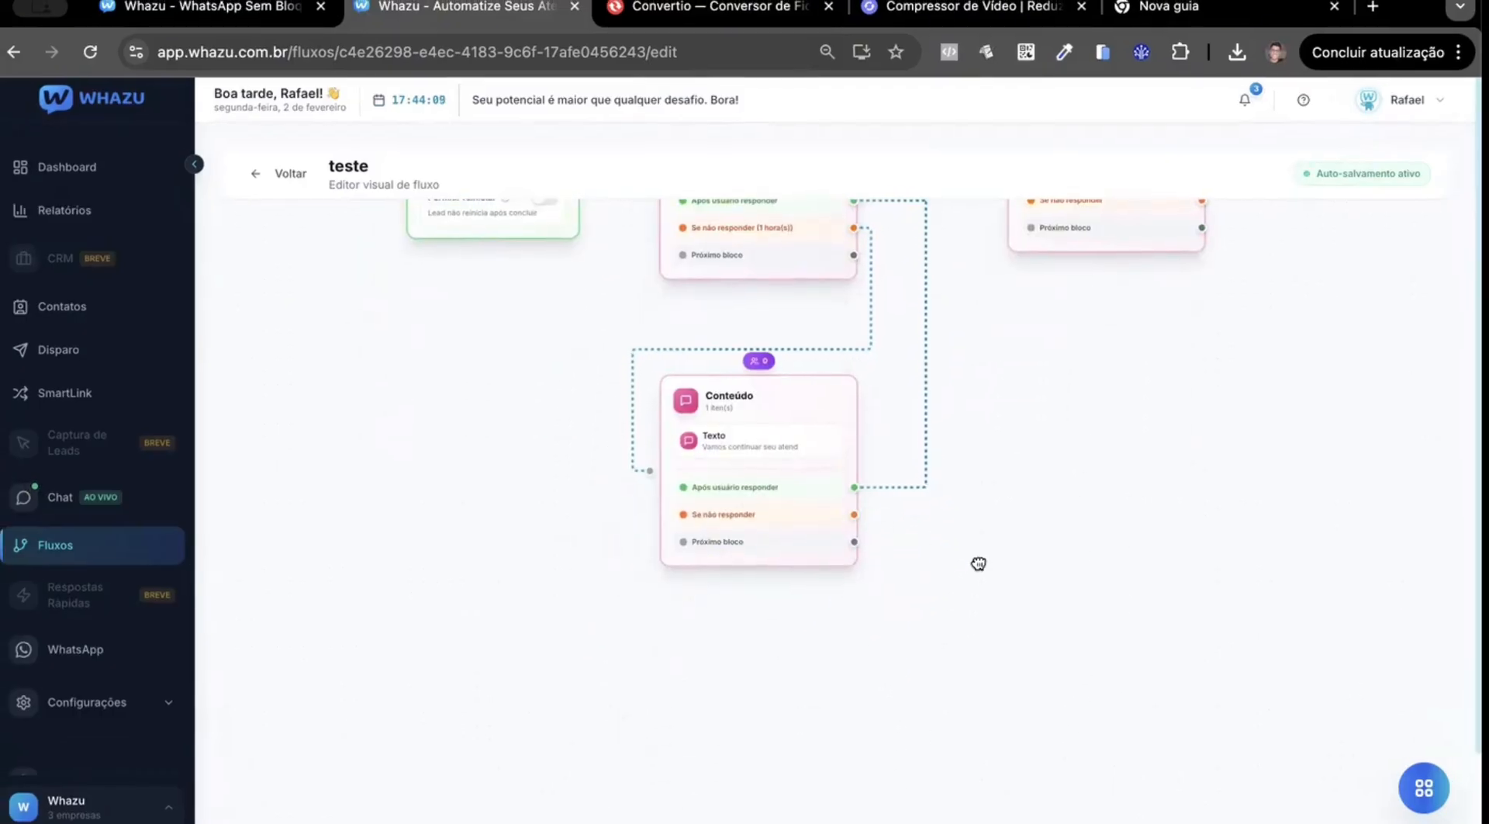
left_click_drag(977, 562, 784, 687)
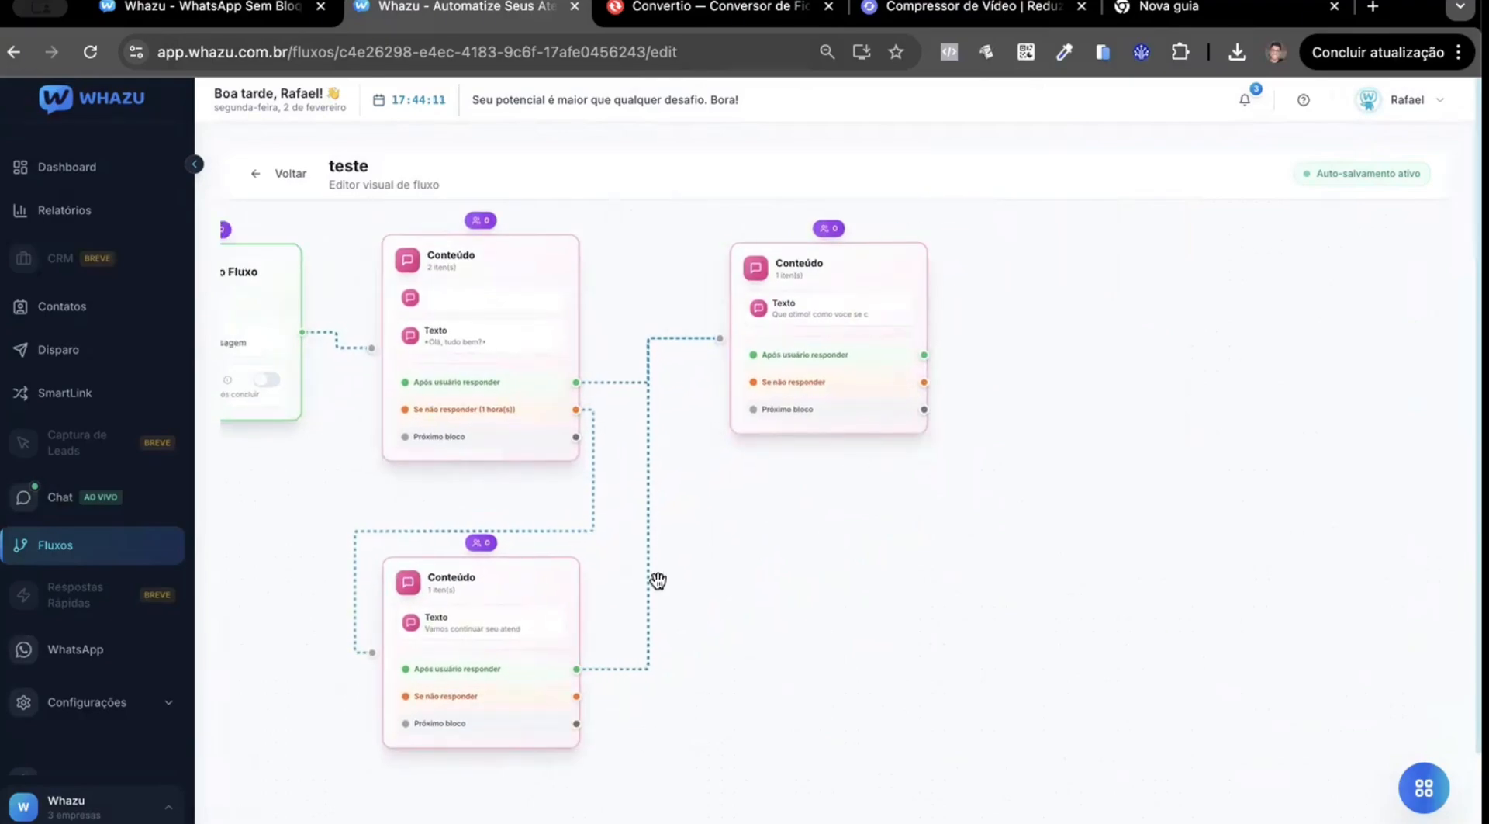
left_click_drag(819, 504, 994, 559)
left_click_drag(957, 746, 988, 725)
left_click(741, 630)
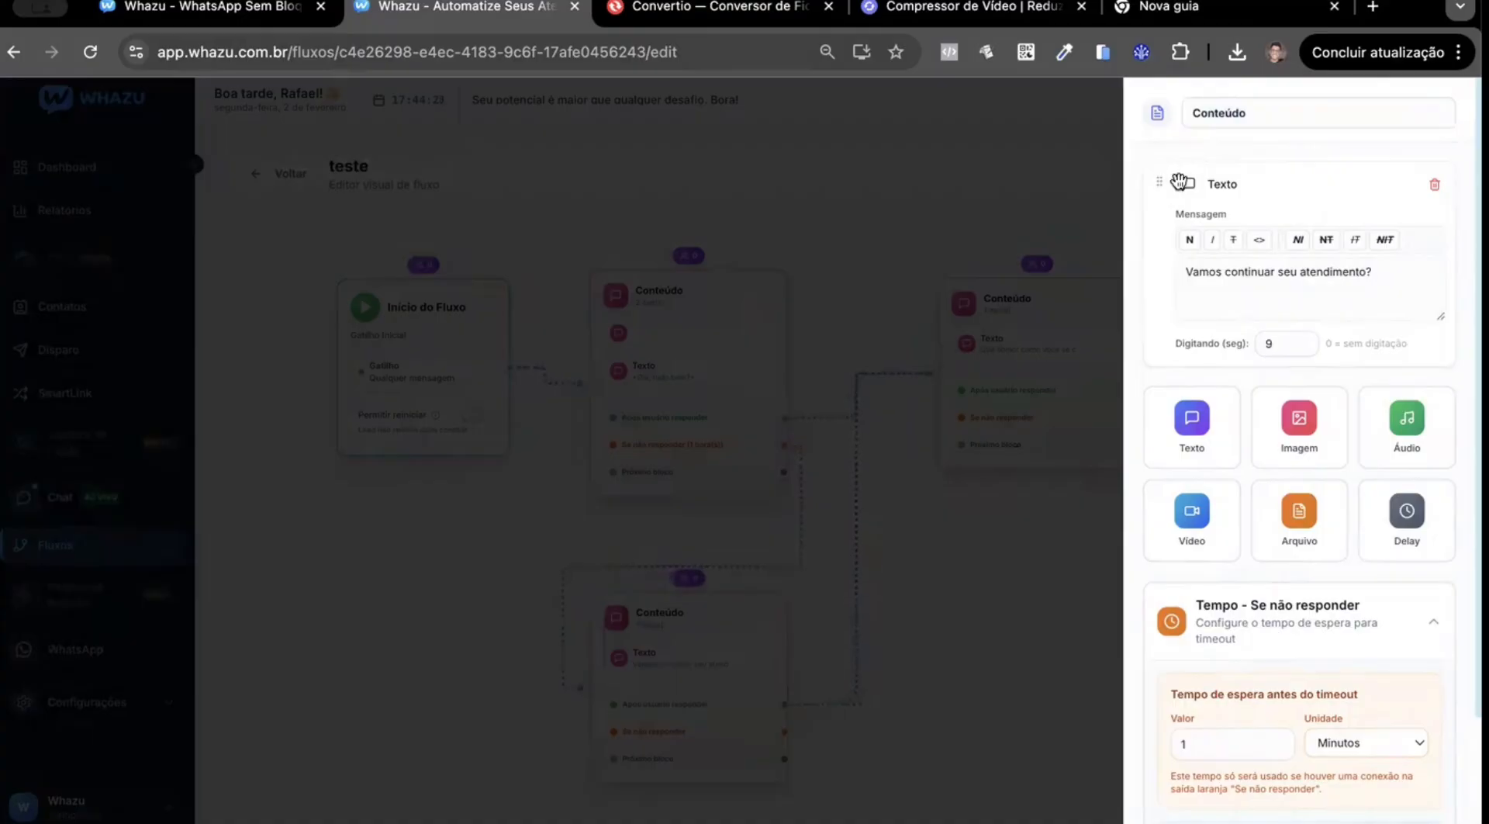
left_click(943, 543)
mouse_move(718, 484)
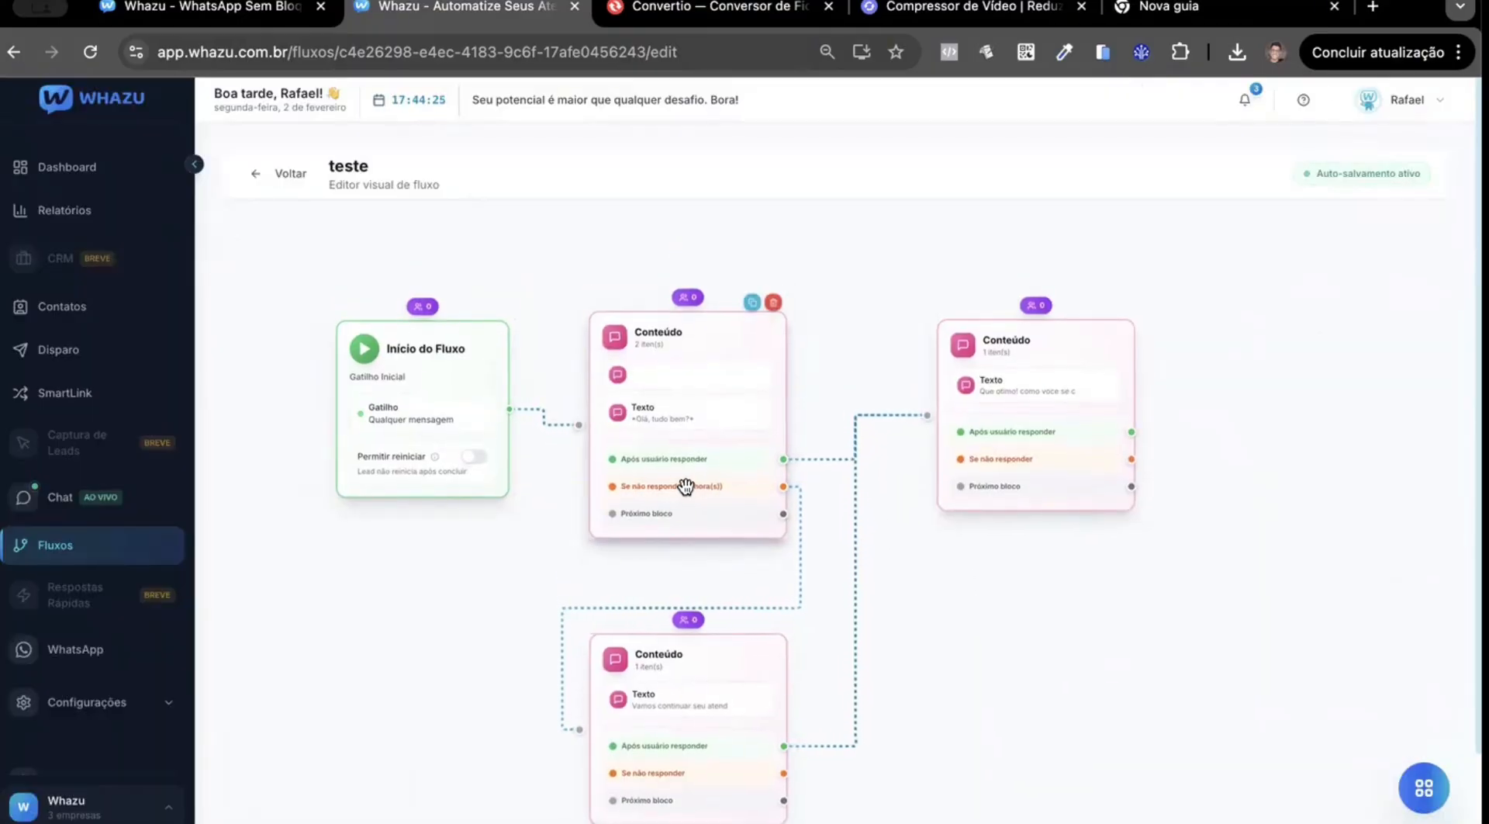
left_click_drag(1037, 617, 923, 618)
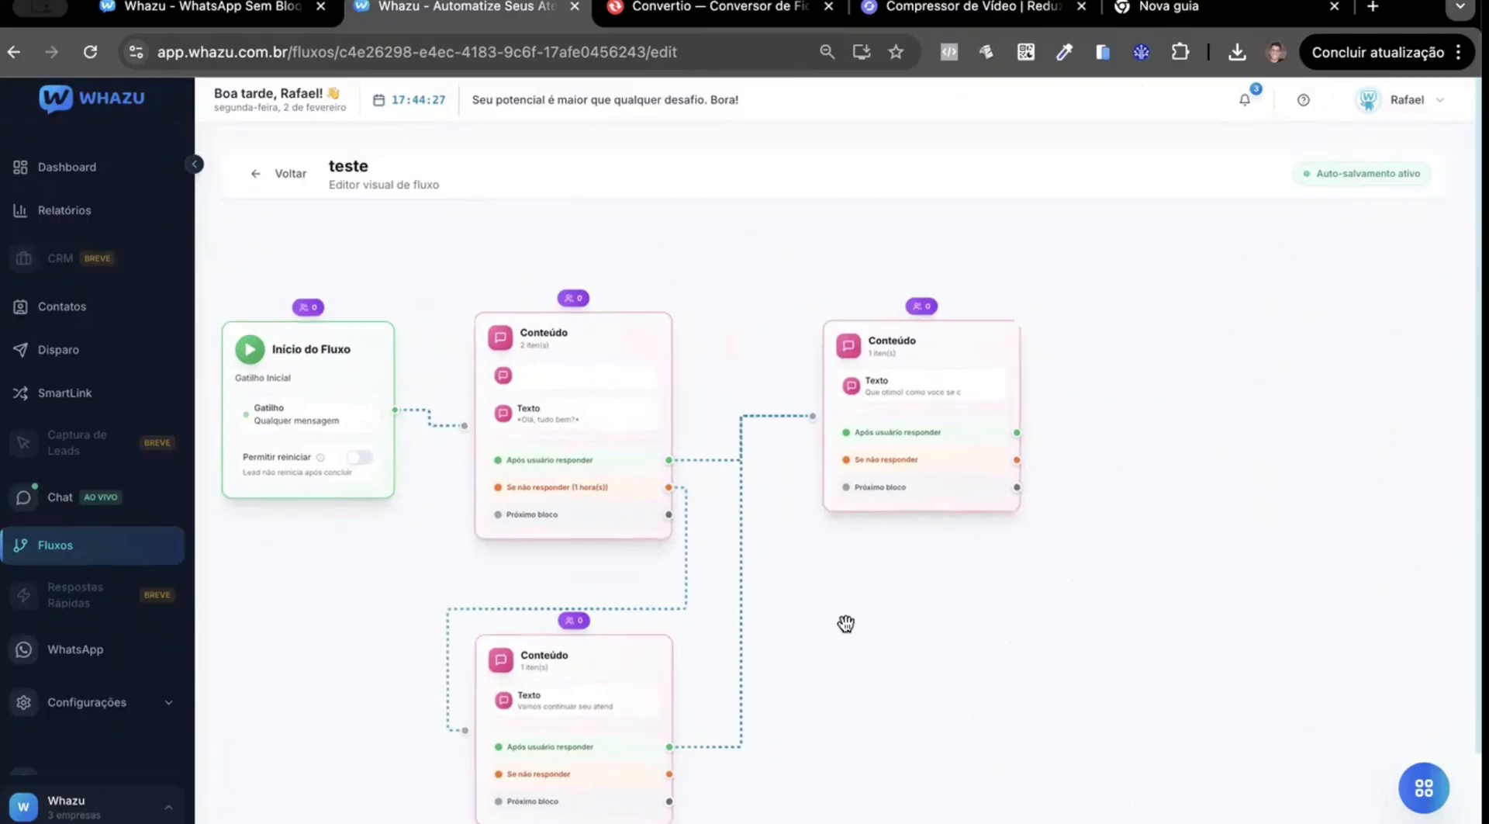
mouse_move(584, 721)
mouse_move(852, 473)
Add a fourth, empty Conteúdo block and align it to the right of the block asking for the contact's name.
left_click_drag(1080, 634, 992, 625)
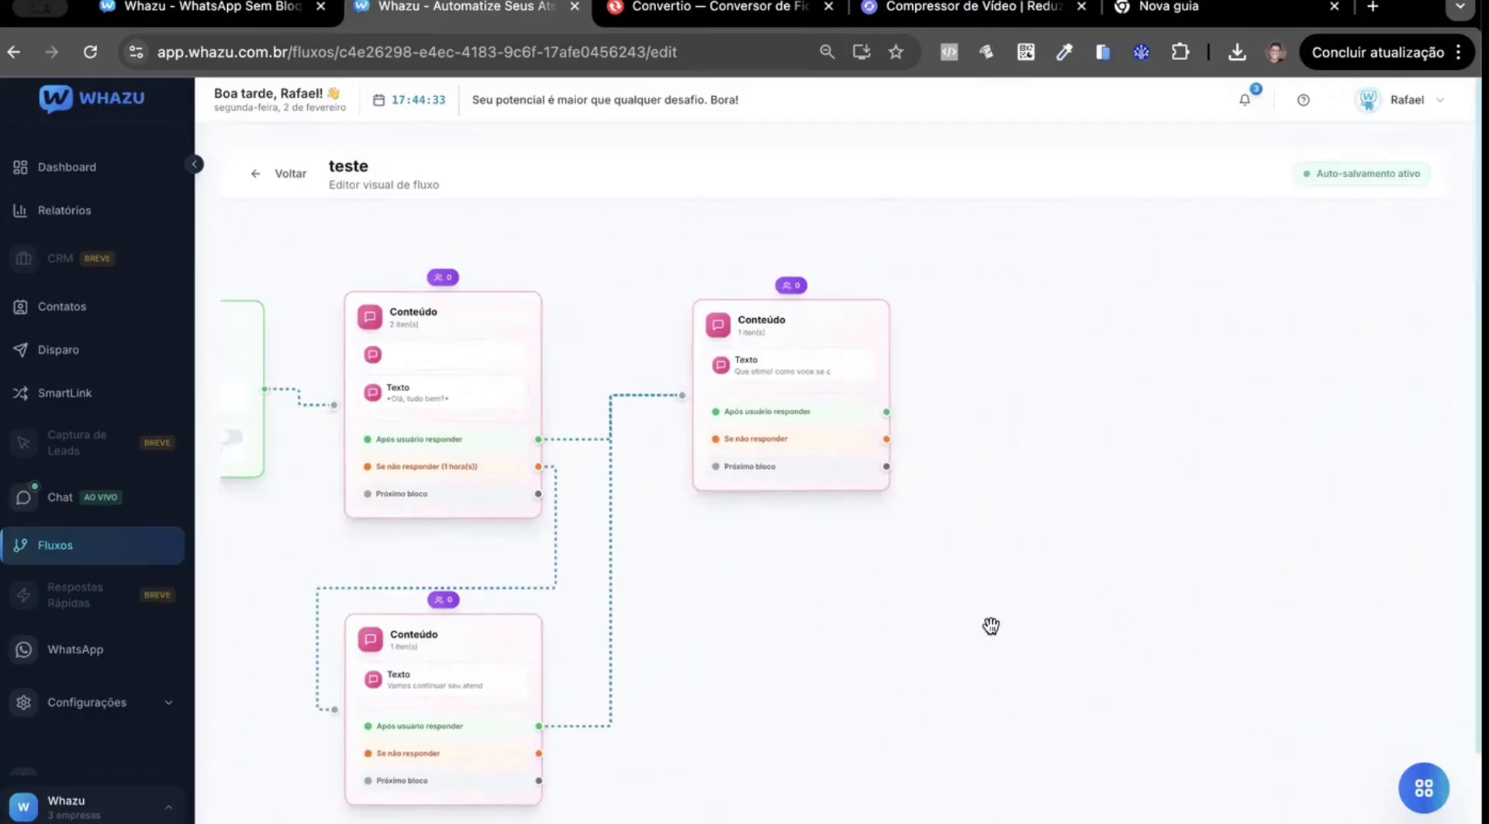
left_click(1424, 788)
left_click_drag(1330, 542, 1087, 554)
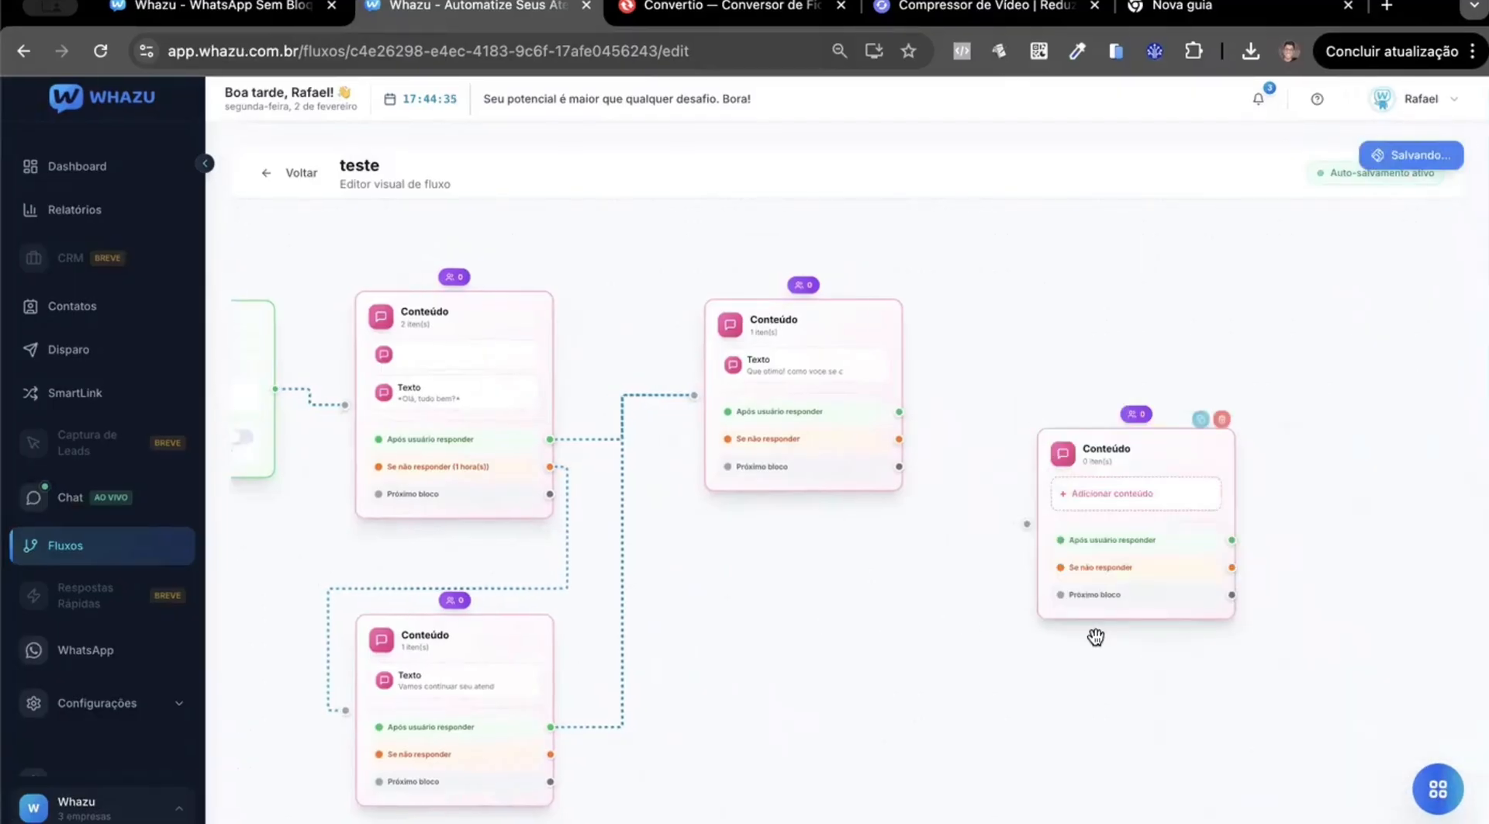
left_click_drag(959, 697, 911, 738)
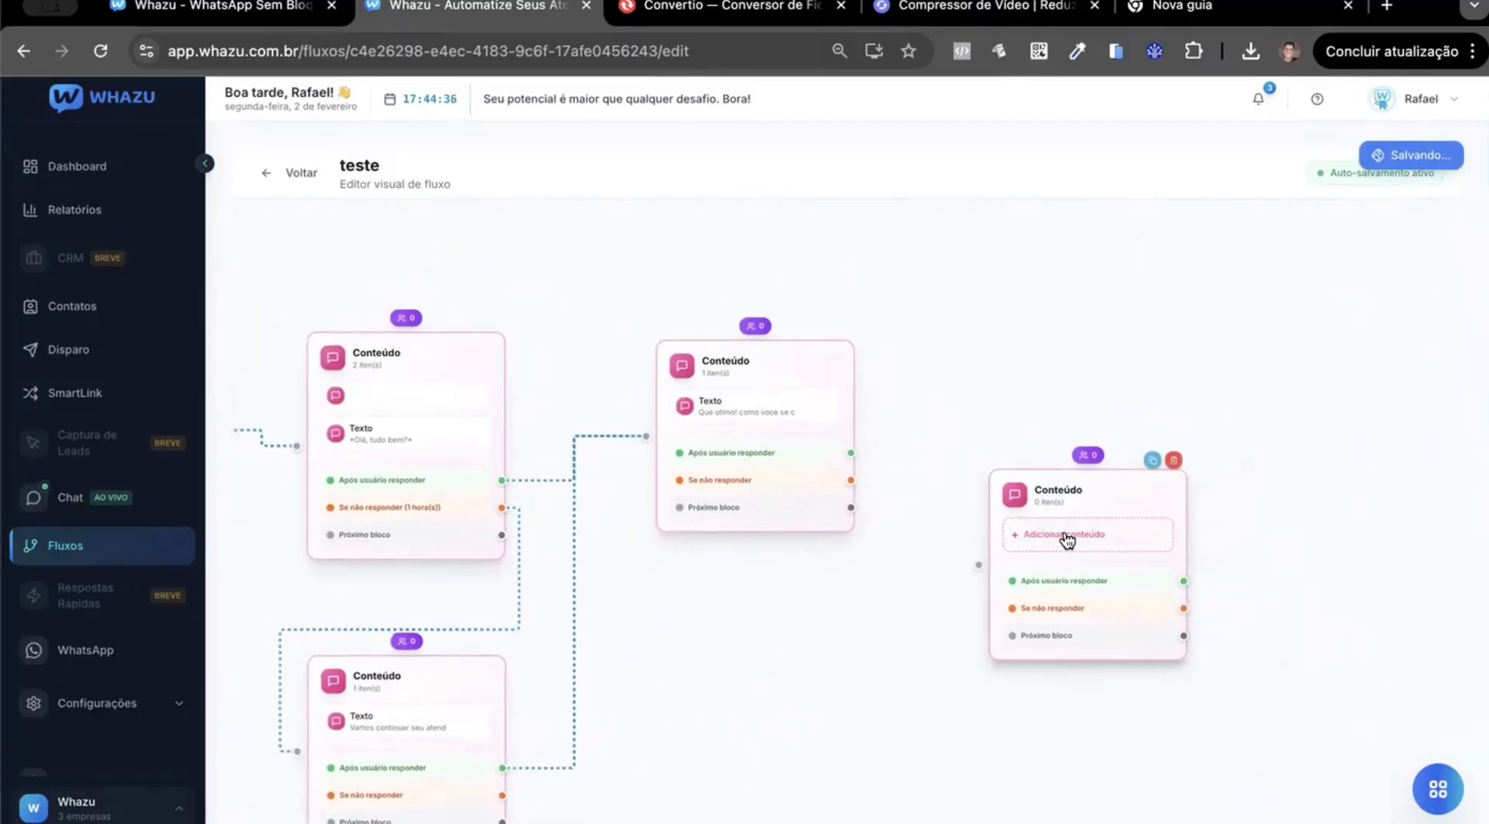
left_click_drag(1051, 496, 1048, 363)
left_click_drag(858, 592, 945, 555)
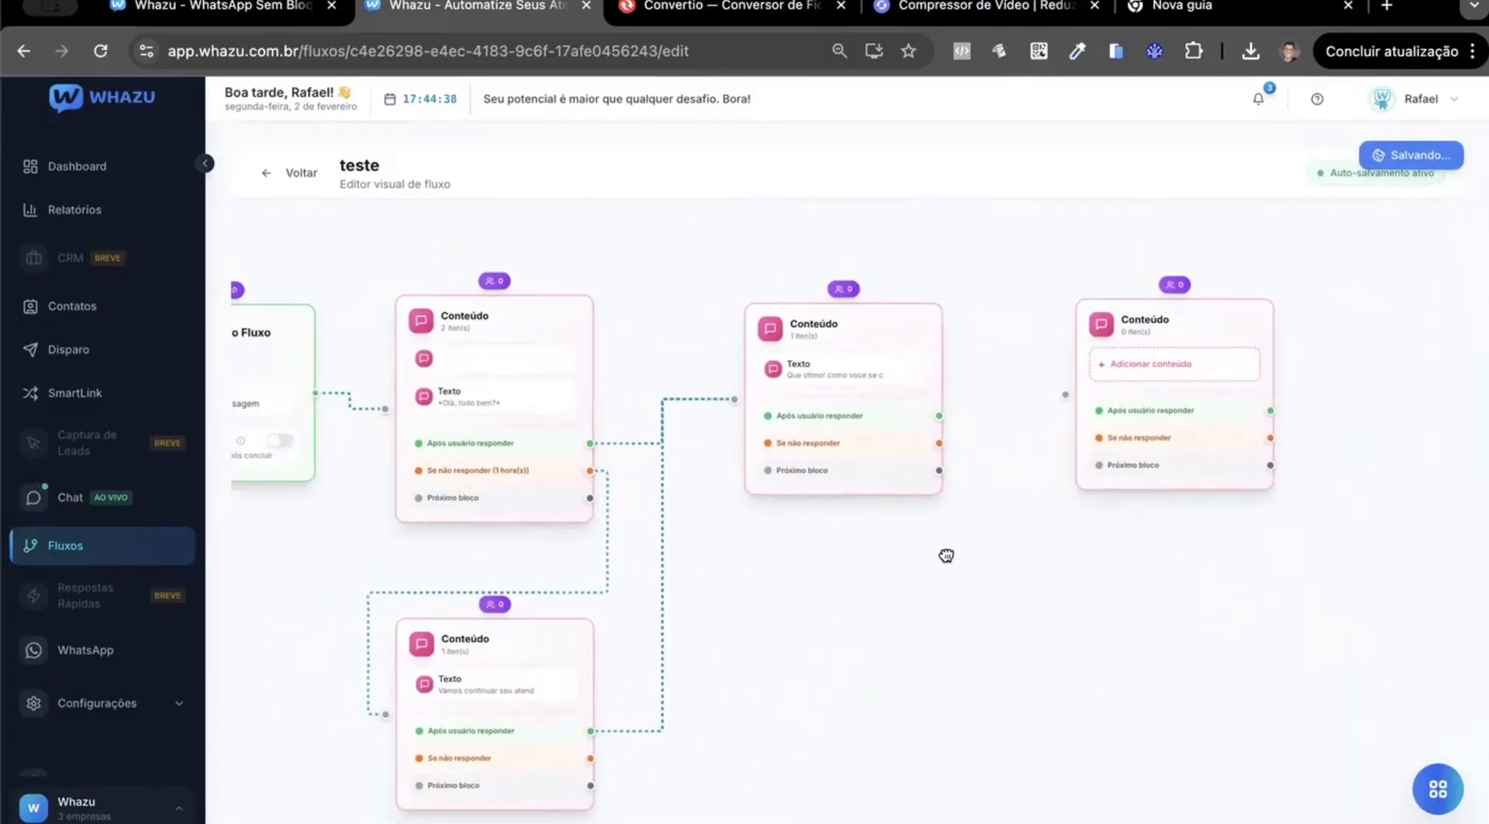
left_click_drag(1051, 600, 940, 604)
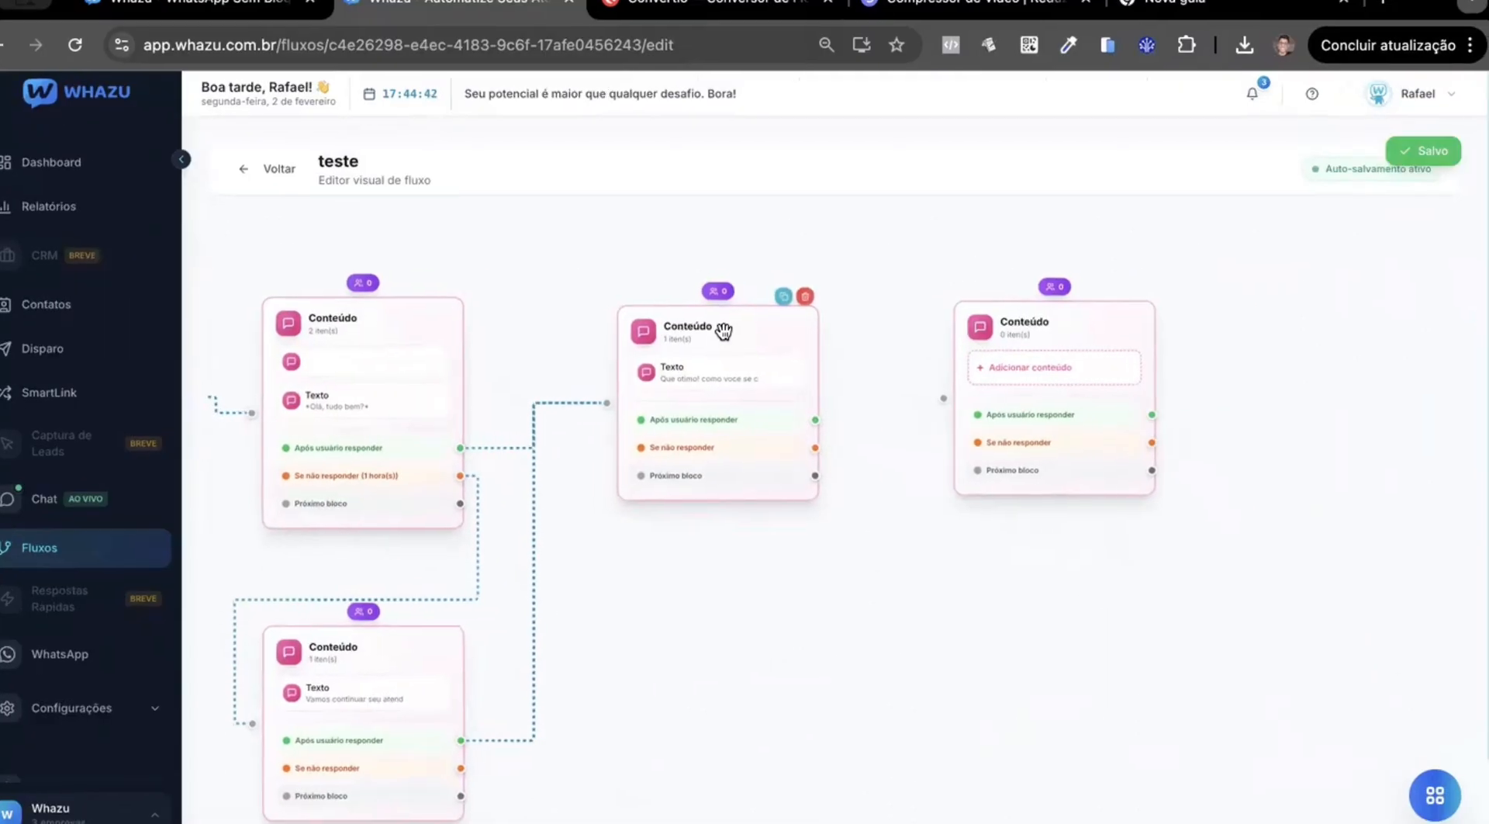
Add empty Texto, Imagem, Áudio and Arquivo items to the Conteúdo block asking for the contact's name.
left_click(723, 331)
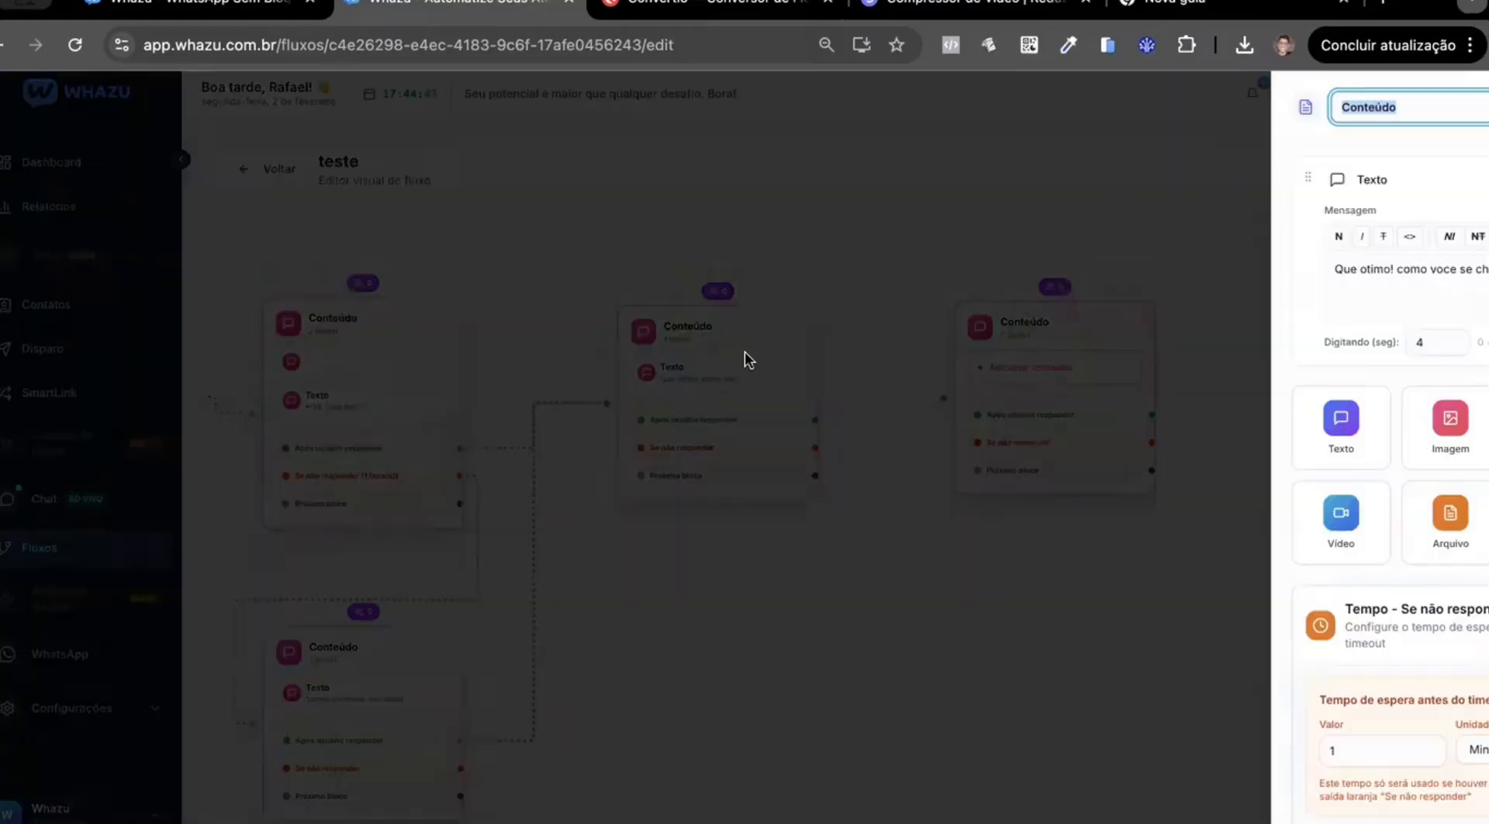
left_click(1164, 428)
left_click(1322, 644)
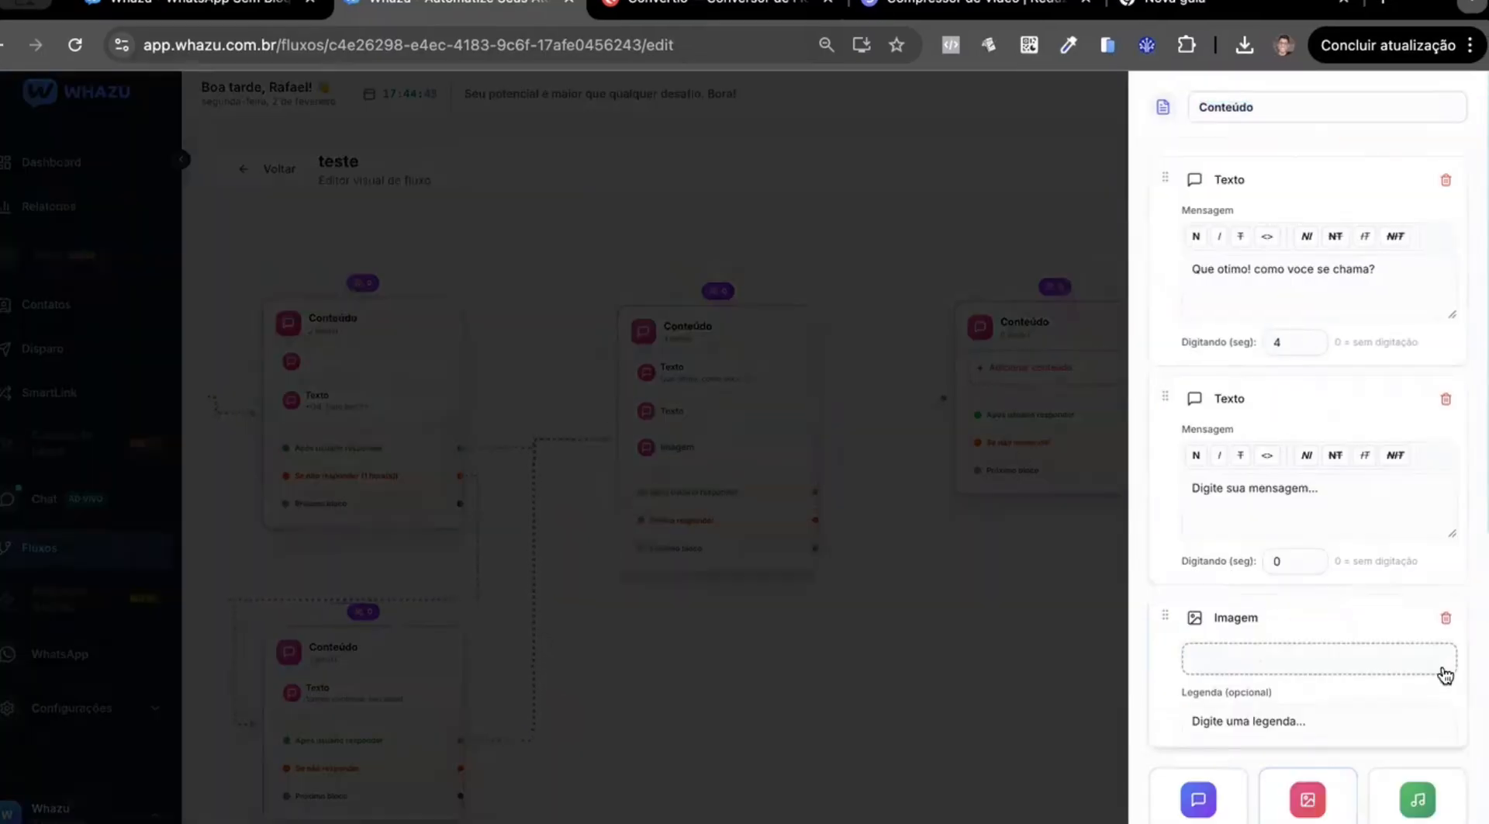
left_click(1417, 564)
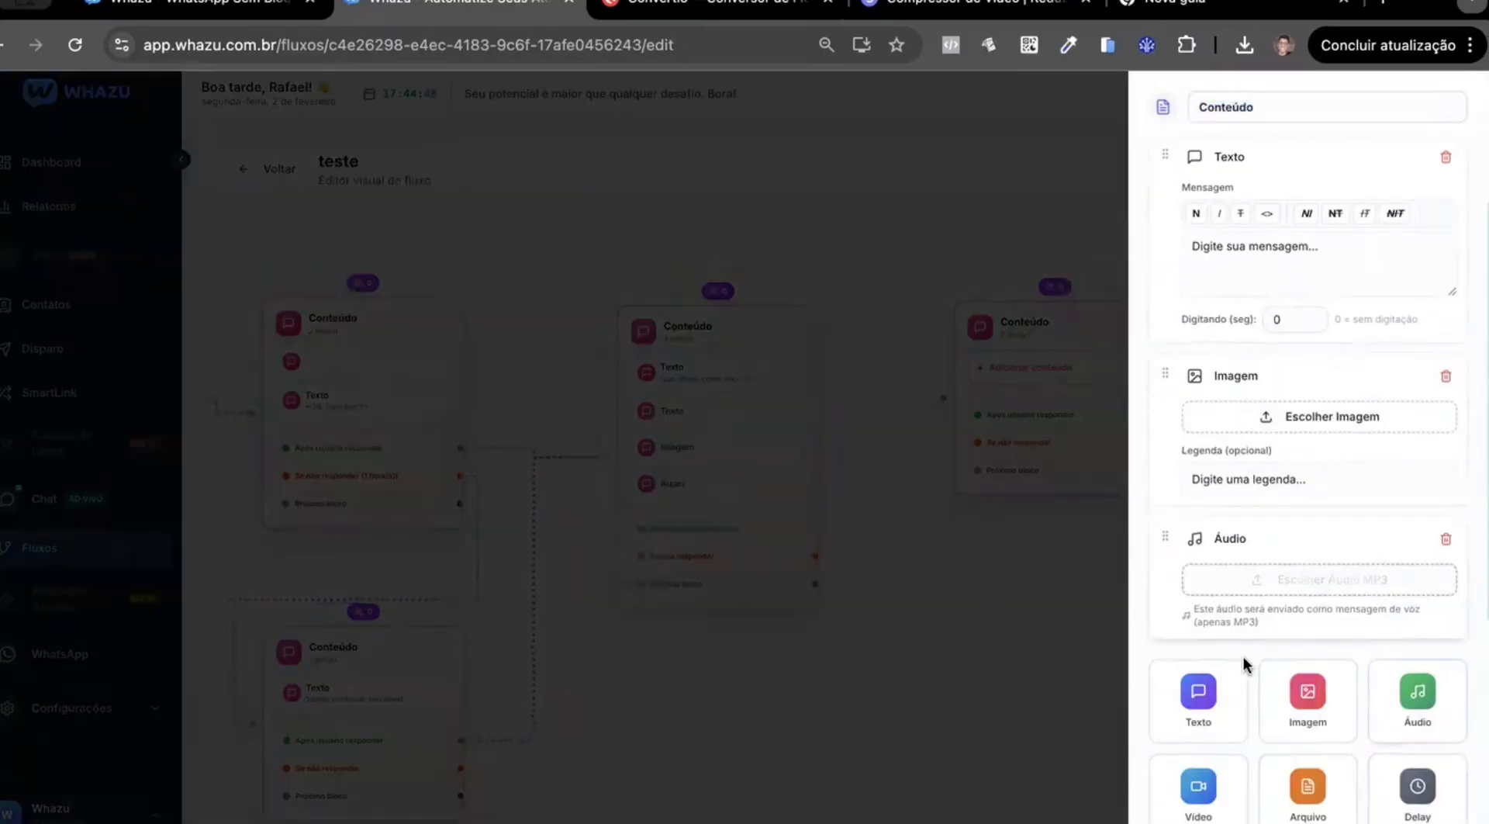
left_click(1296, 806)
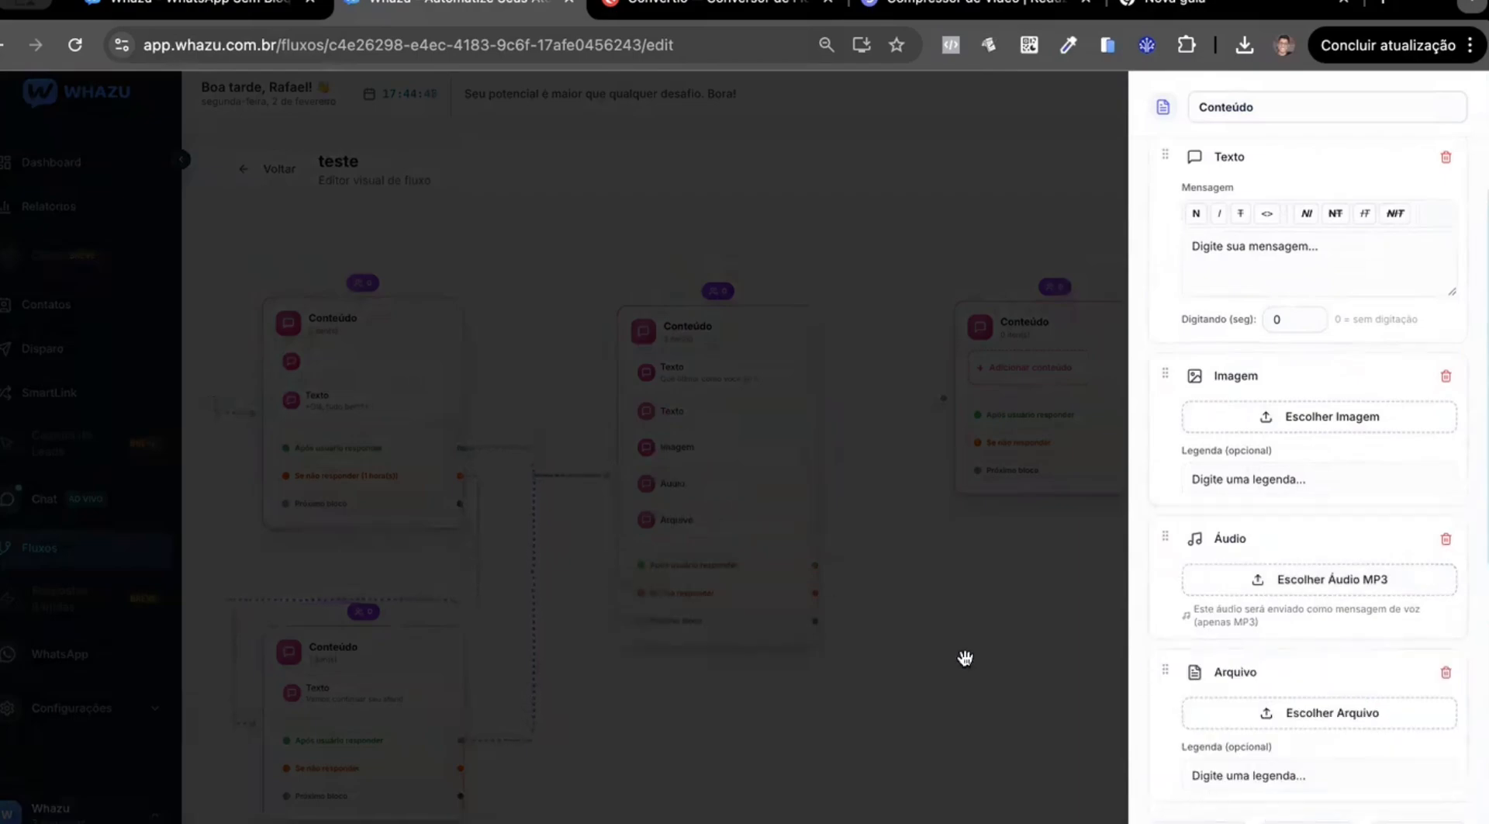
Connect the "Próximo bloco" output of the Conteúdo block asking for the contact's name to the empty fourth Conteúdo block.
left_click(955, 577)
left_click_drag(954, 572, 1015, 547)
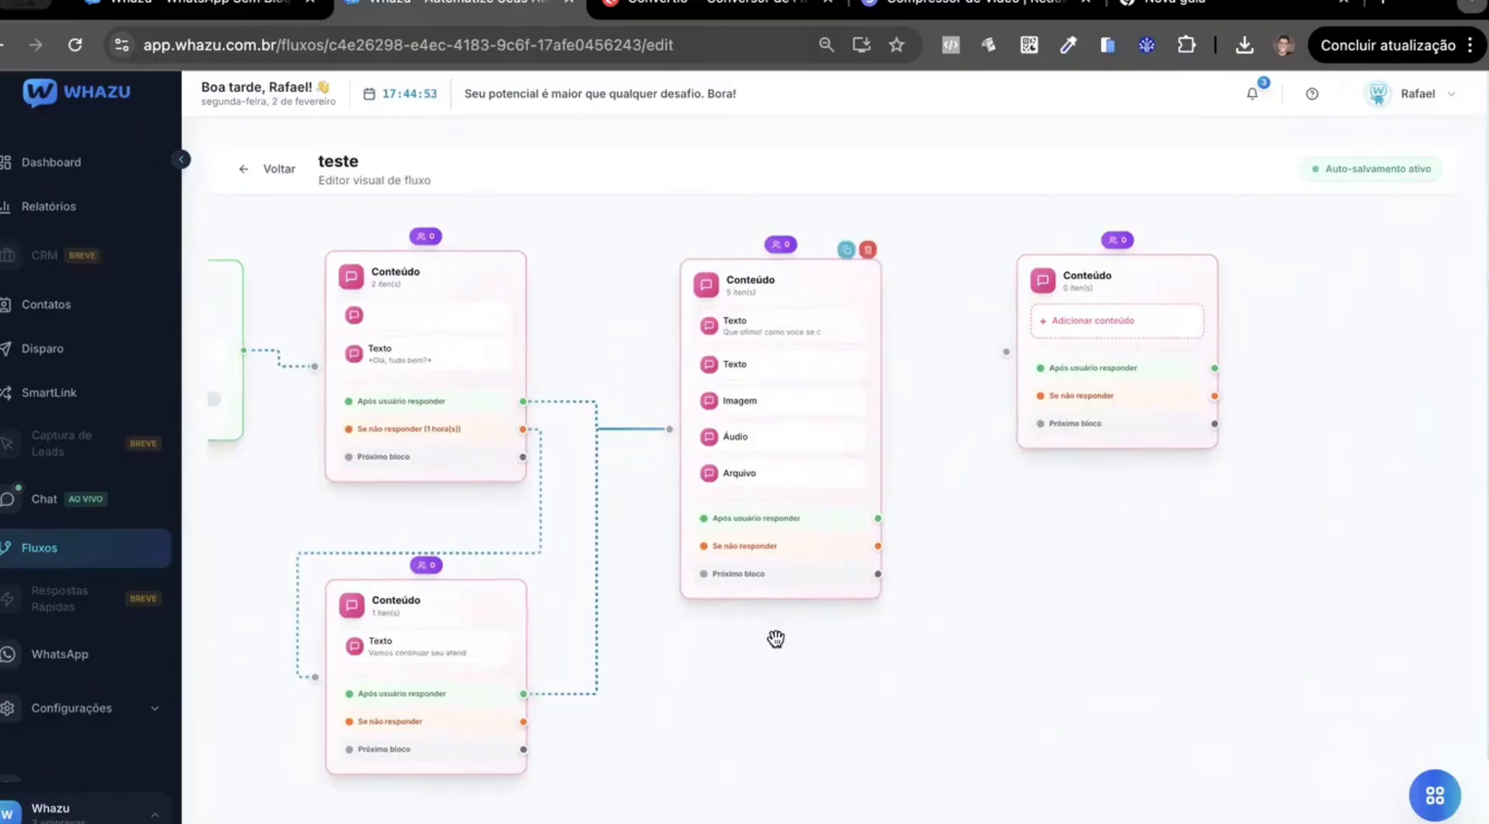
left_click_drag(826, 735, 880, 720)
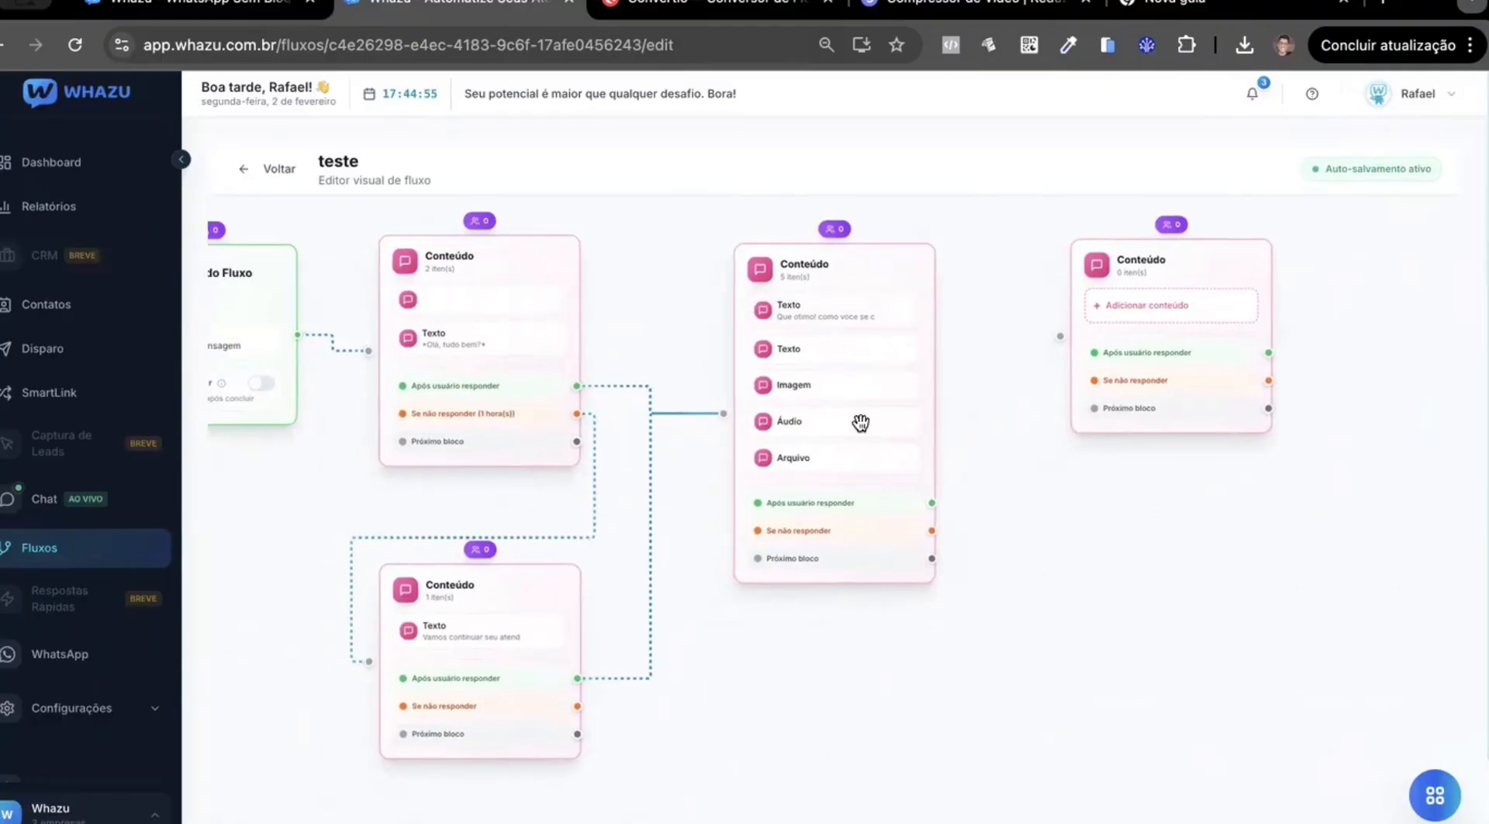
left_click_drag(1074, 630, 974, 695)
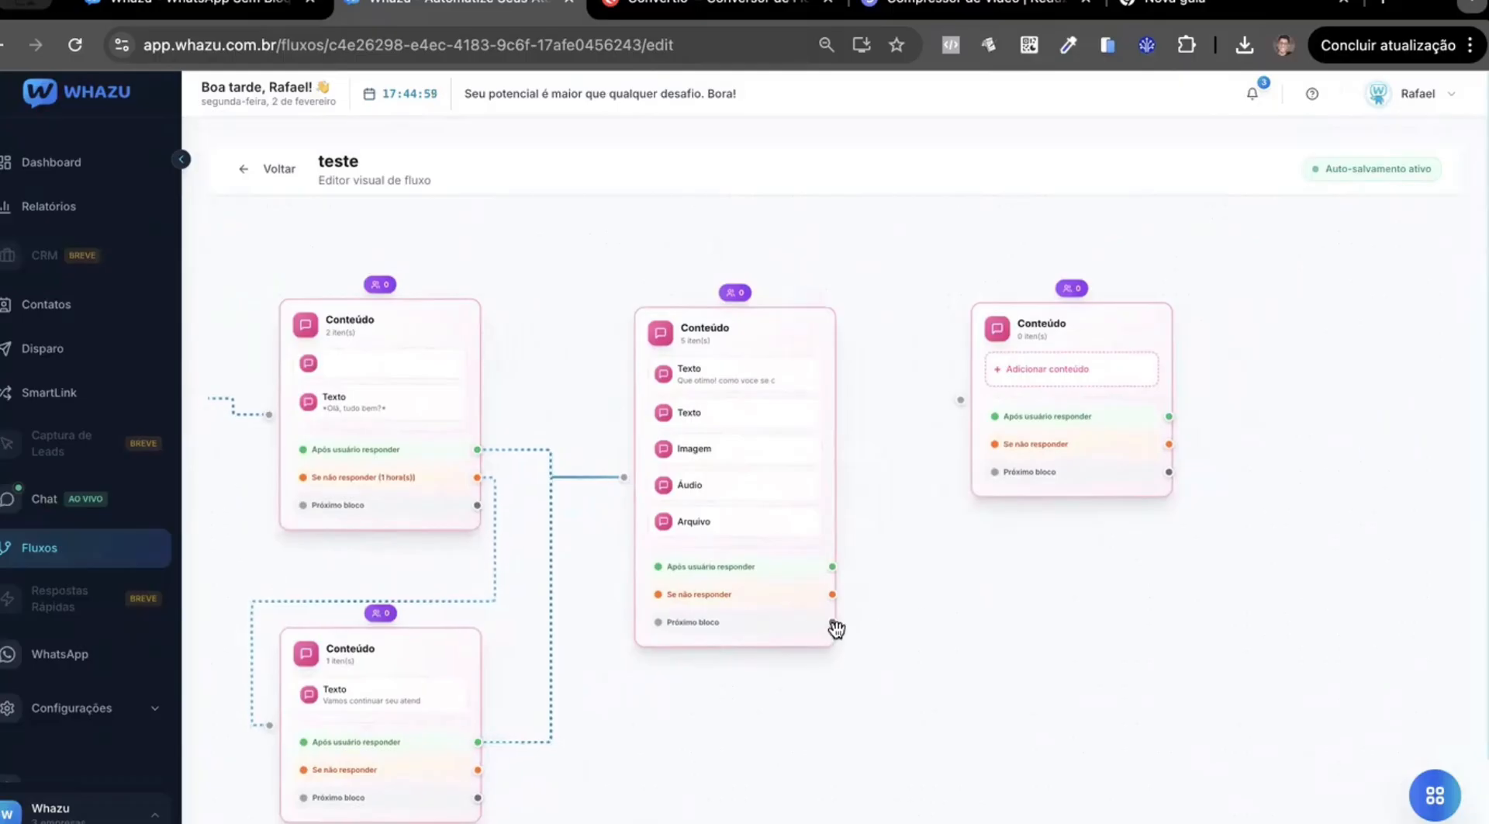
left_click_drag(834, 625, 961, 401)
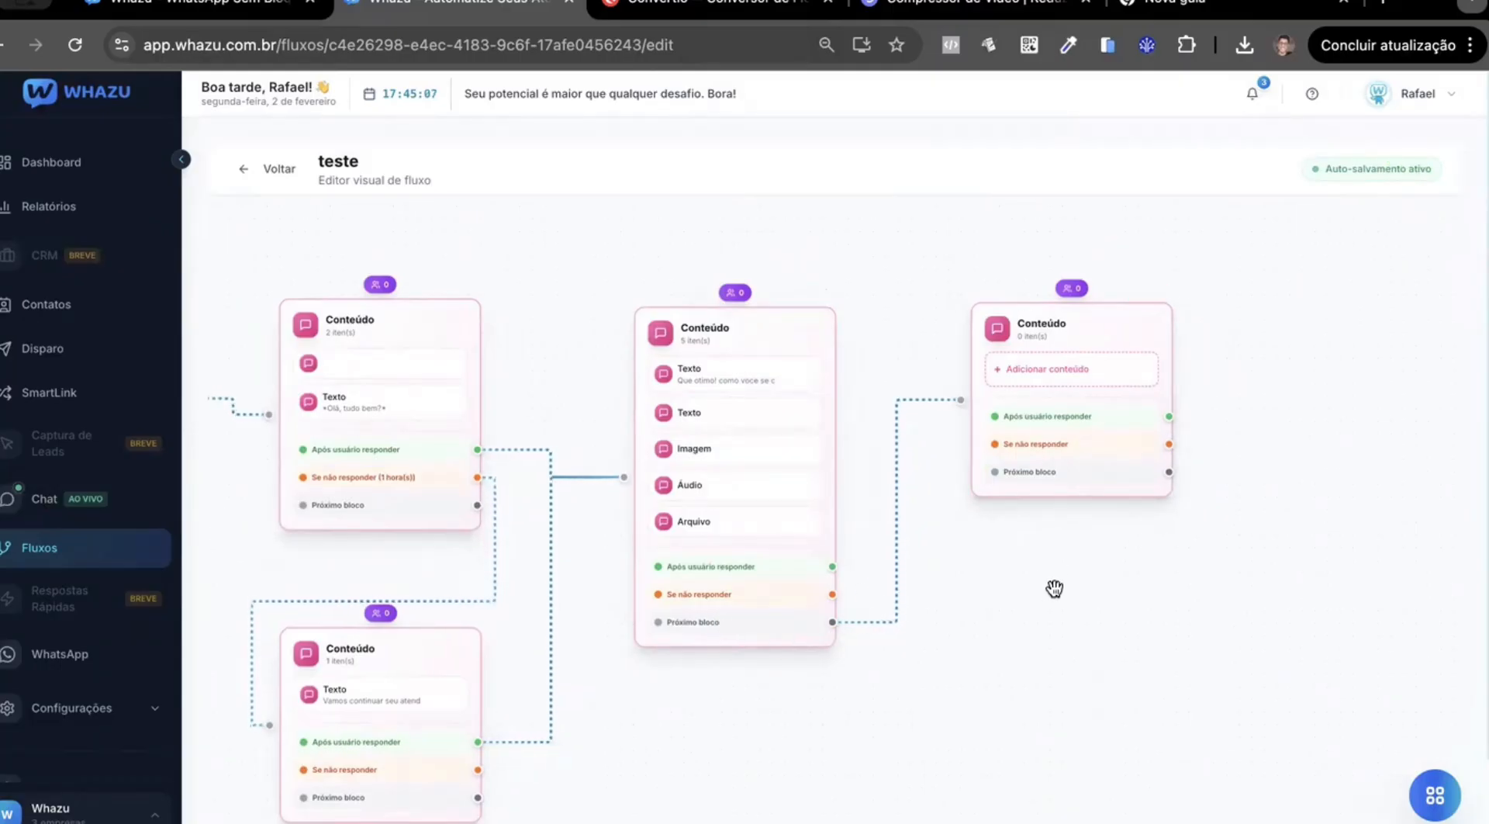
Connect the lower Conteúdo block's "Se não responder" output to the block asking for the contact's name, with a 1-minute timeout.
left_click_drag(1072, 756, 974, 729)
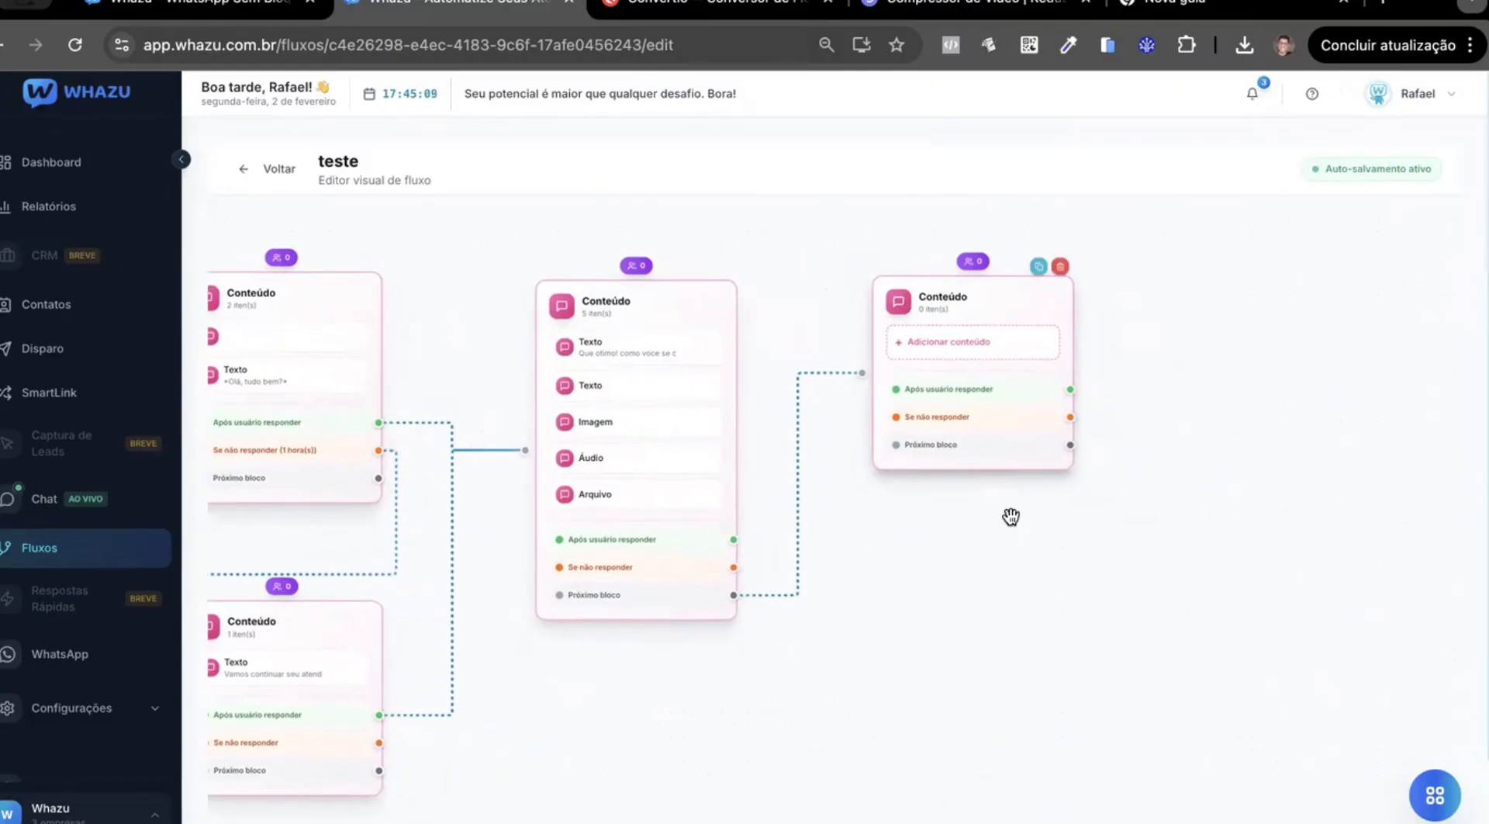
left_click_drag(940, 628, 1027, 632)
scroll(859, 682, "down", 1)
left_click_drag(782, 730, 1091, 707)
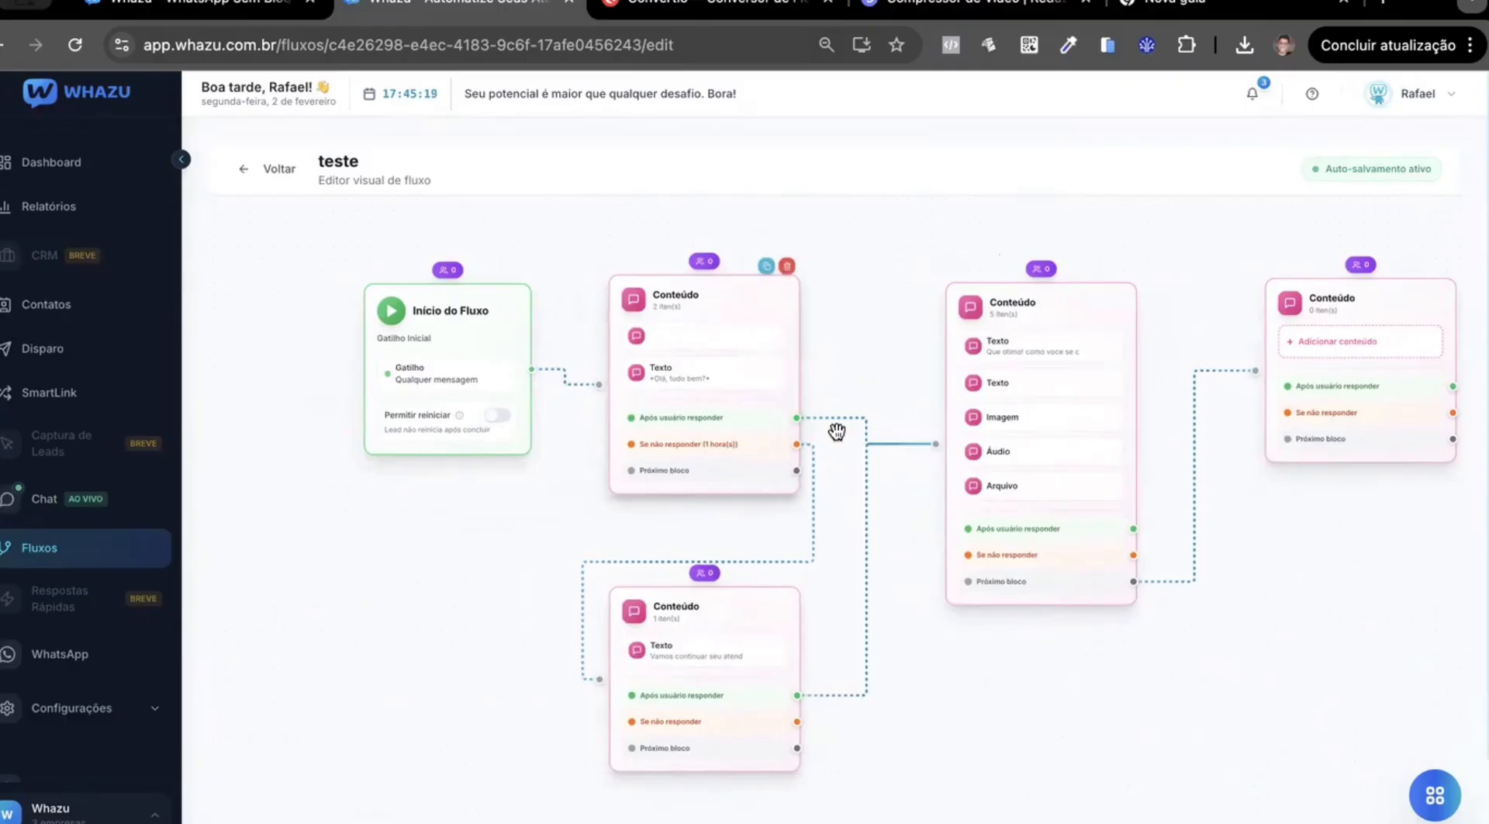
left_click_drag(1324, 569, 1202, 564)
scroll(664, 461, "down", 1)
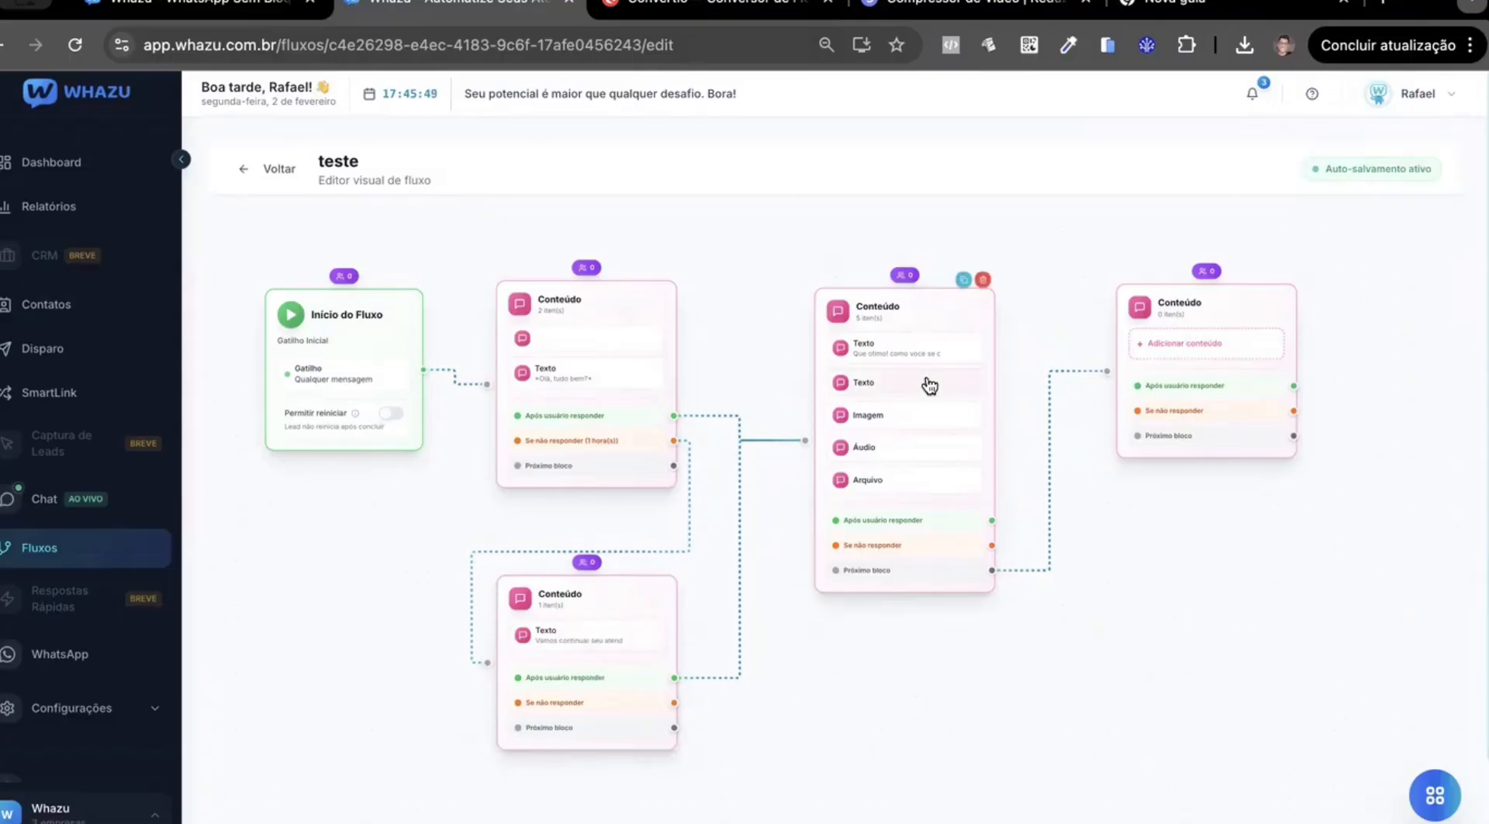
scroll(583, 698, "down", 1)
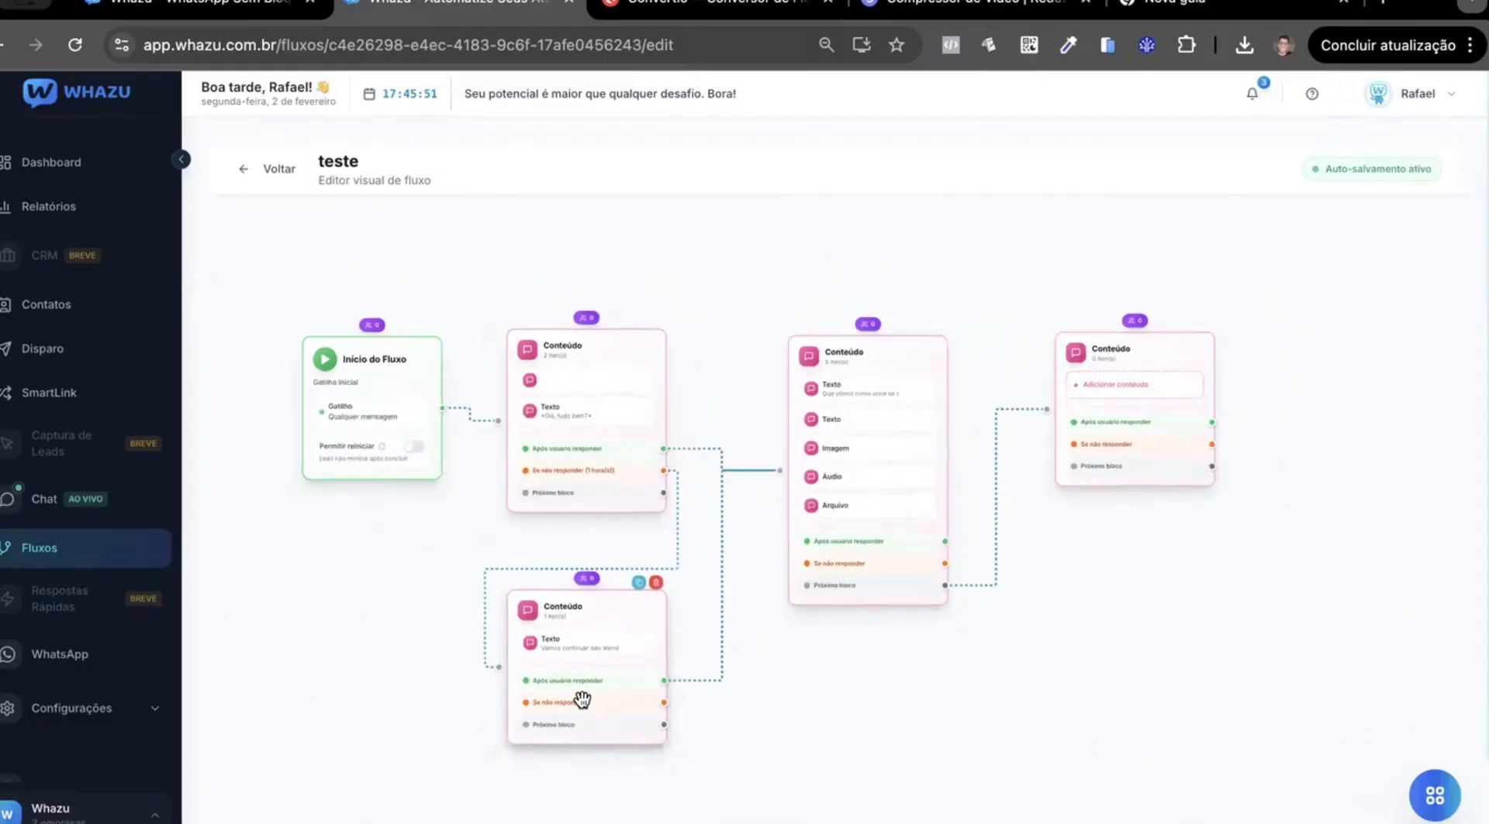
scroll(583, 698, "up", 2)
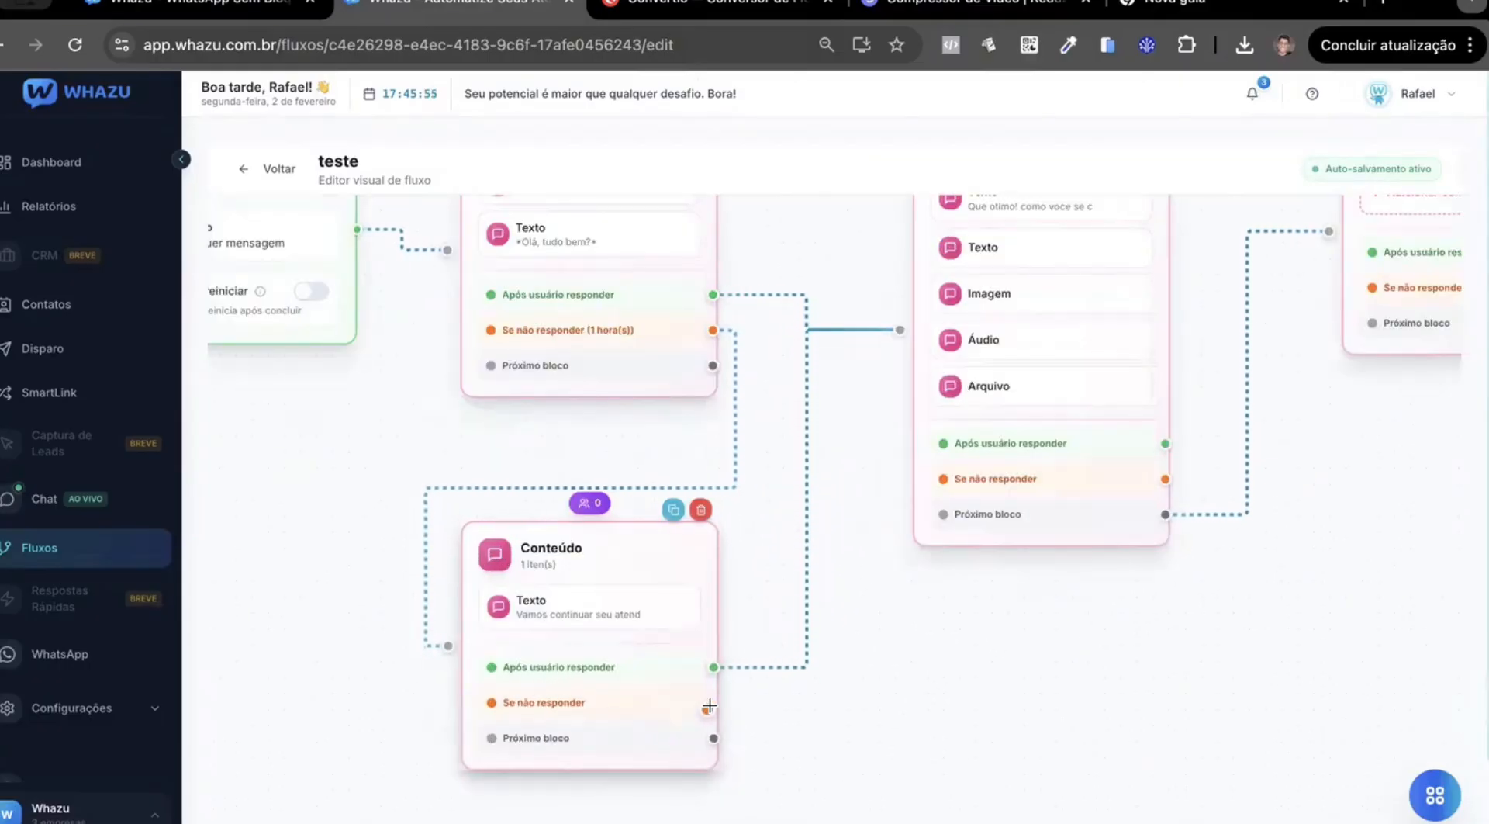
left_click_drag(708, 706, 899, 330)
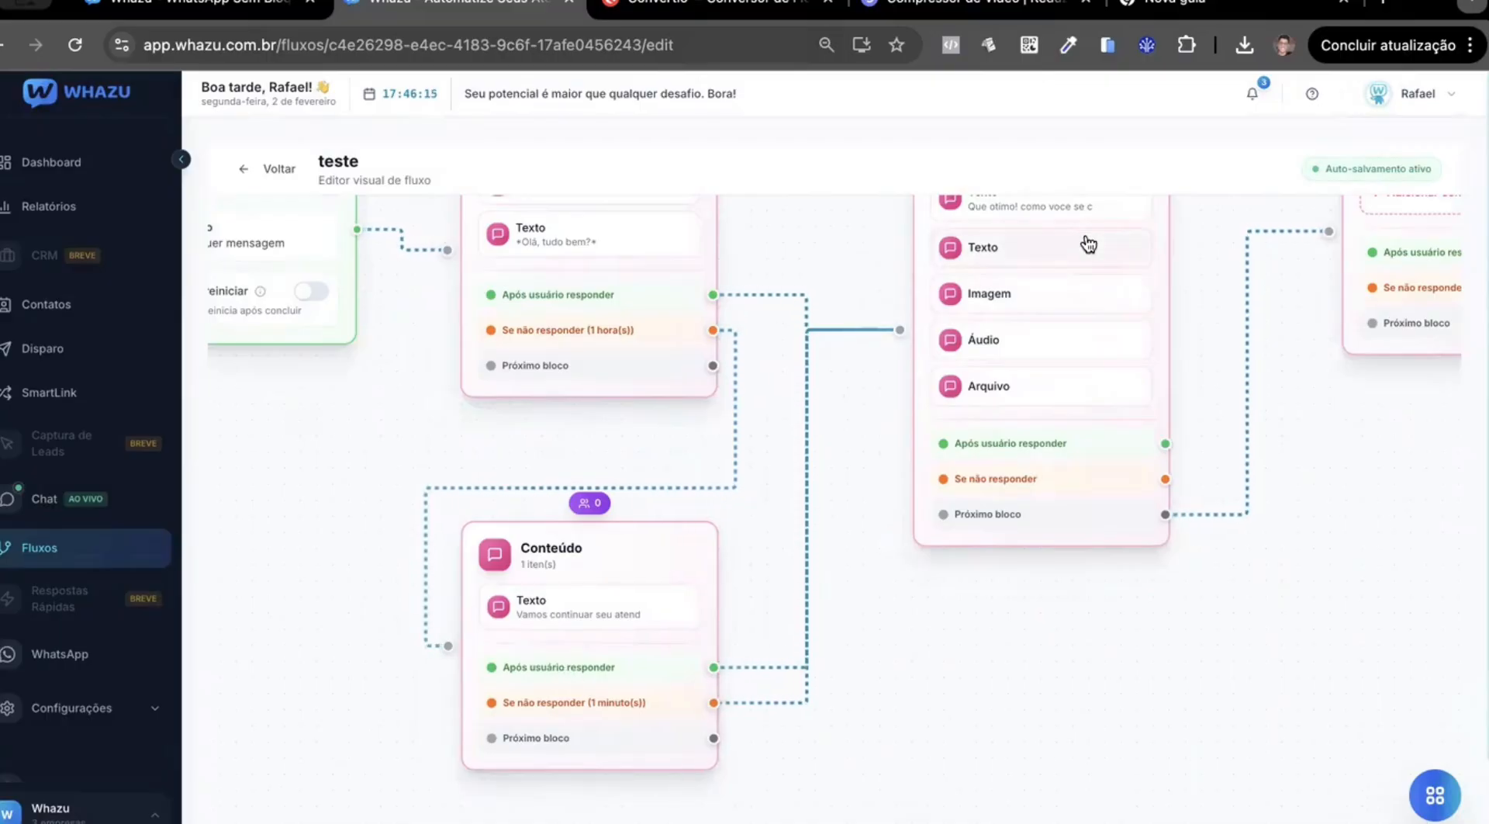
Switch the Início do Fluxo block's "Permitir reiniciar" option on and back off.
scroll(856, 587, "down", 3)
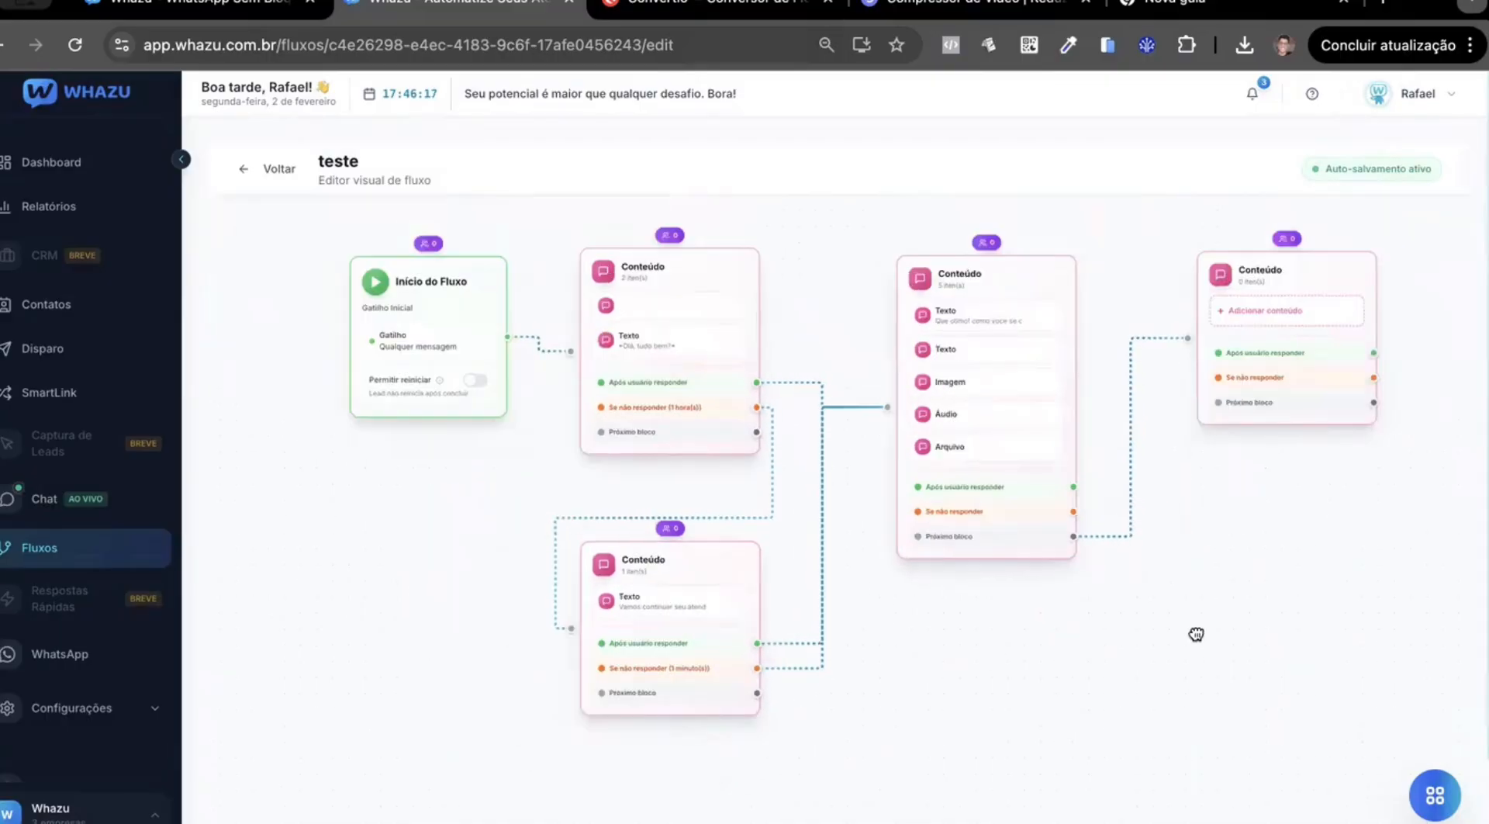
left_click_drag(1197, 635, 1207, 674)
left_click_drag(978, 674, 1050, 665)
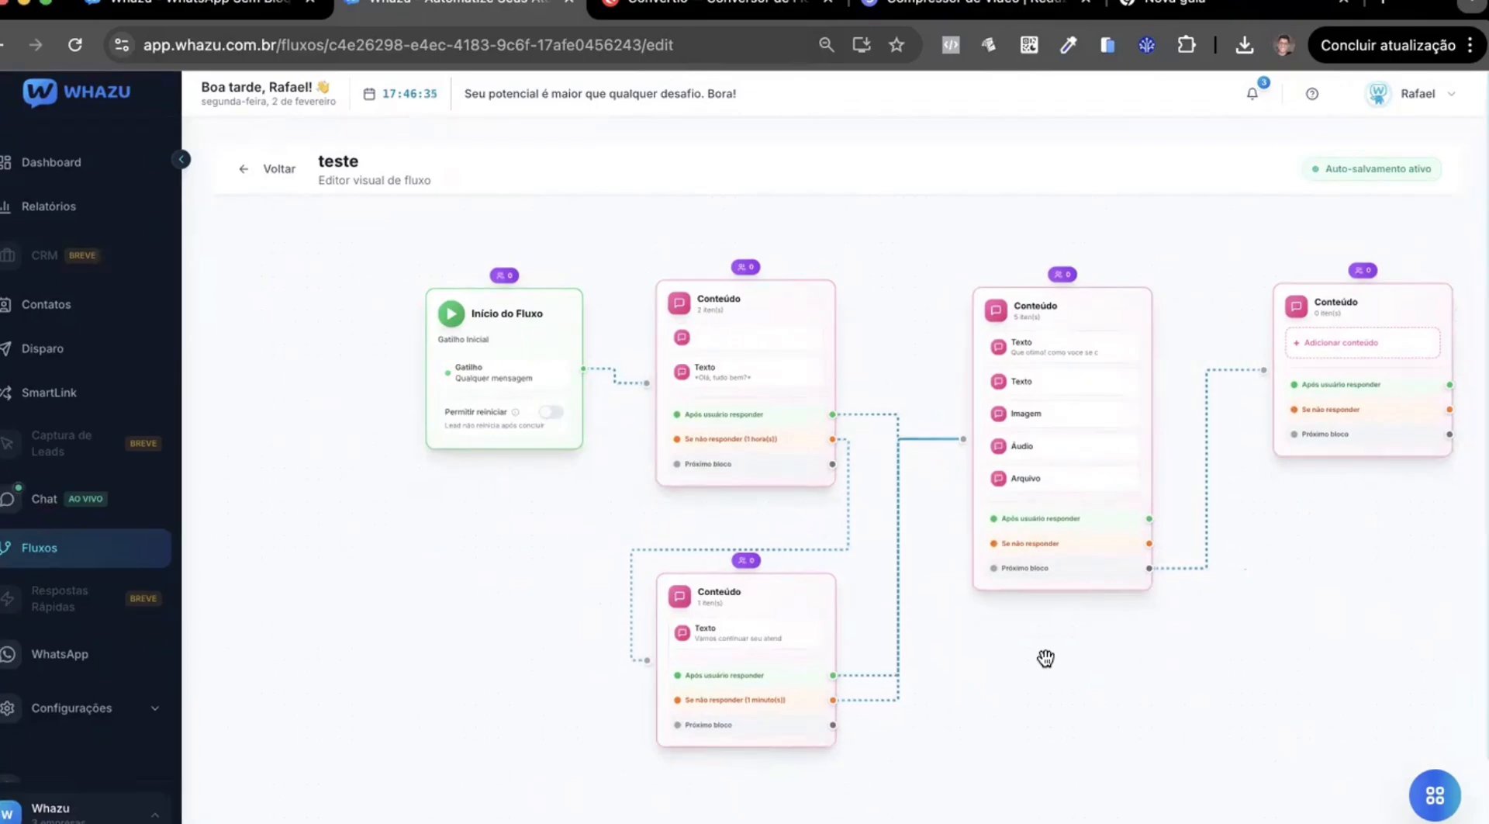
scroll(494, 443, "up", 2)
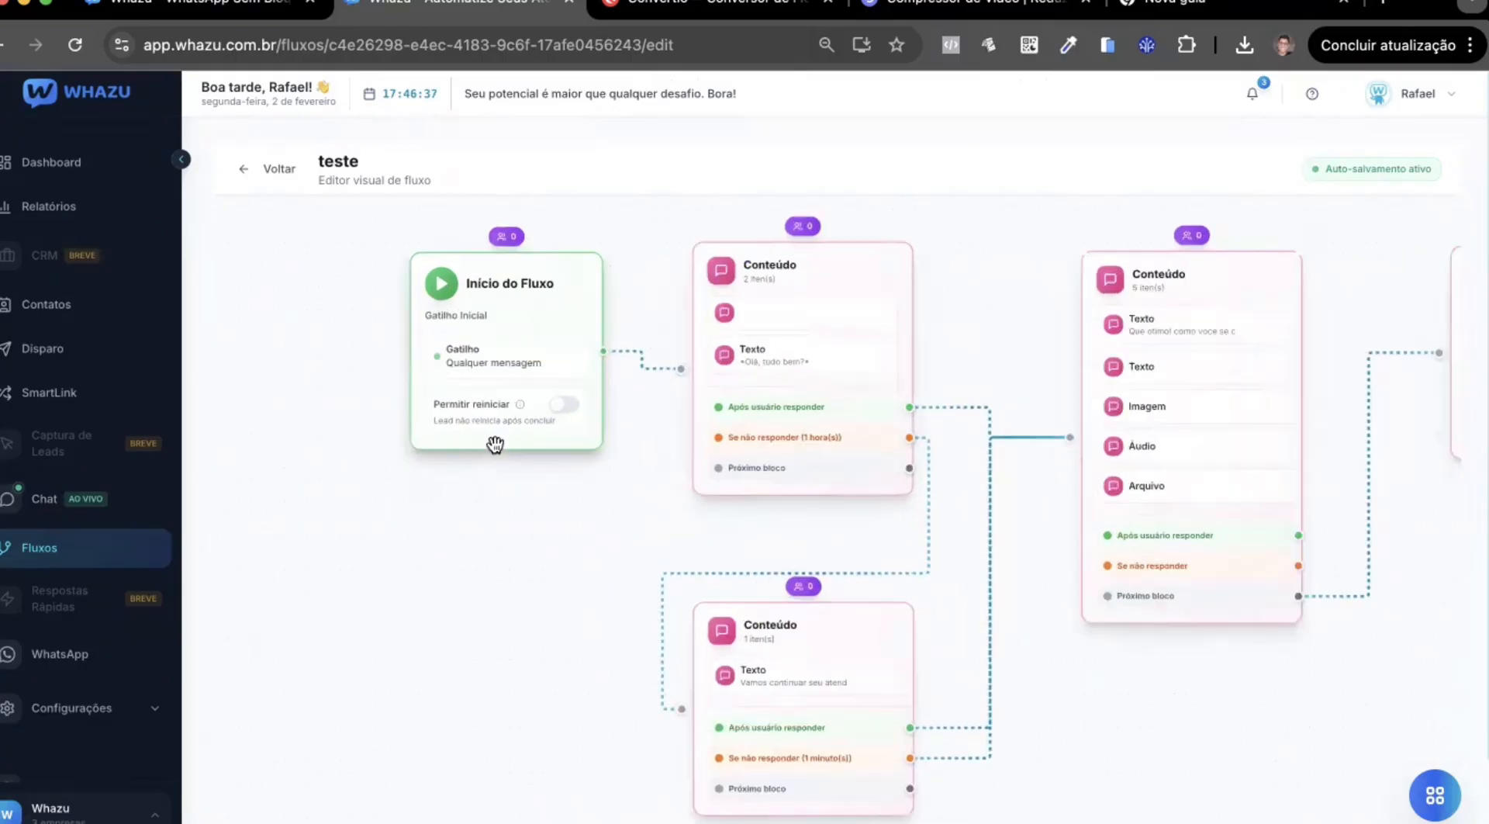
scroll(494, 444, "up", 1)
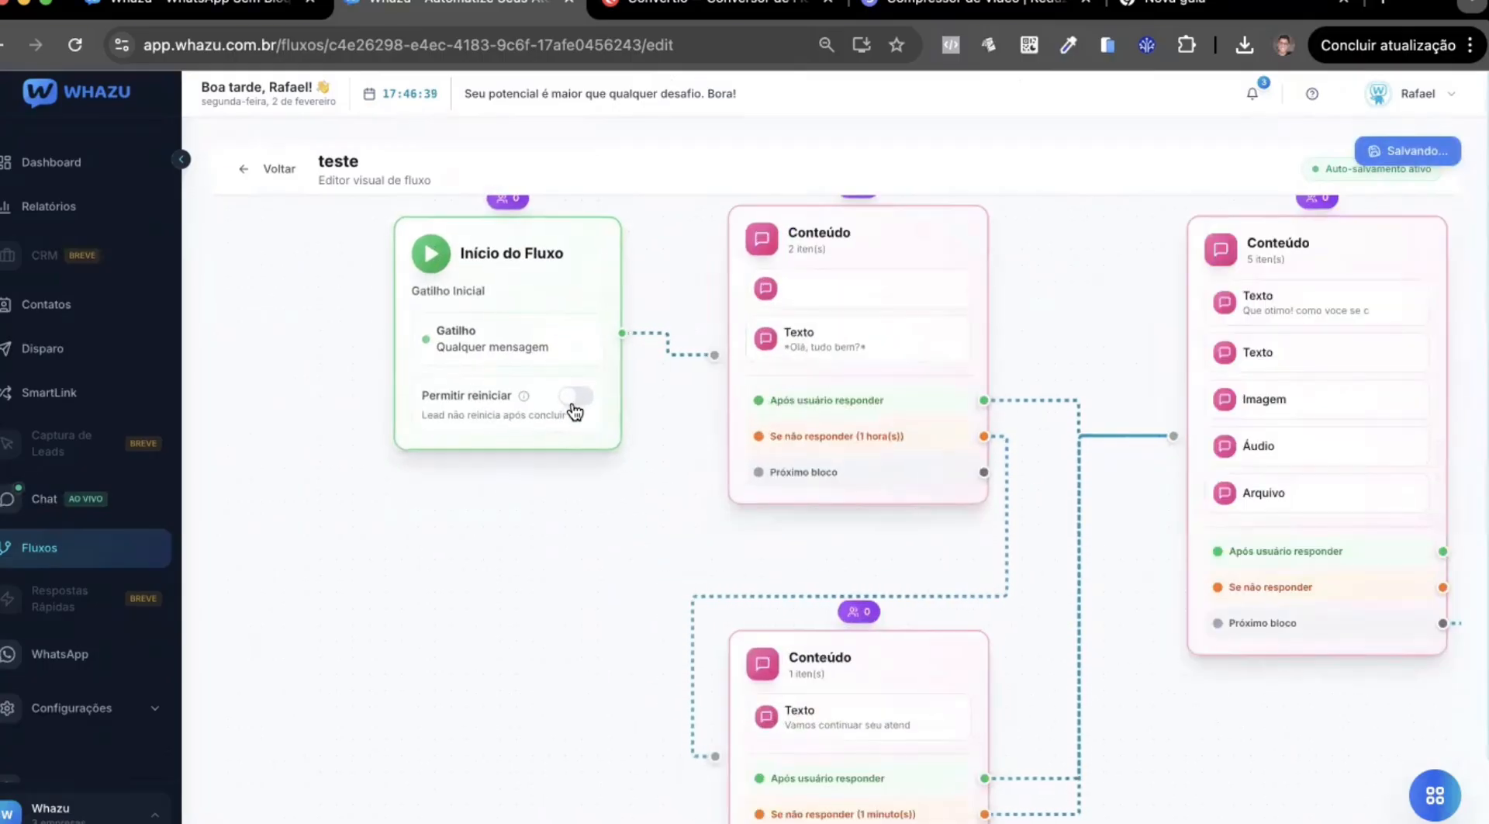
left_click(575, 397)
left_click(576, 397)
left_click(574, 397)
scroll(603, 475, "down", 1)
left_click(582, 415)
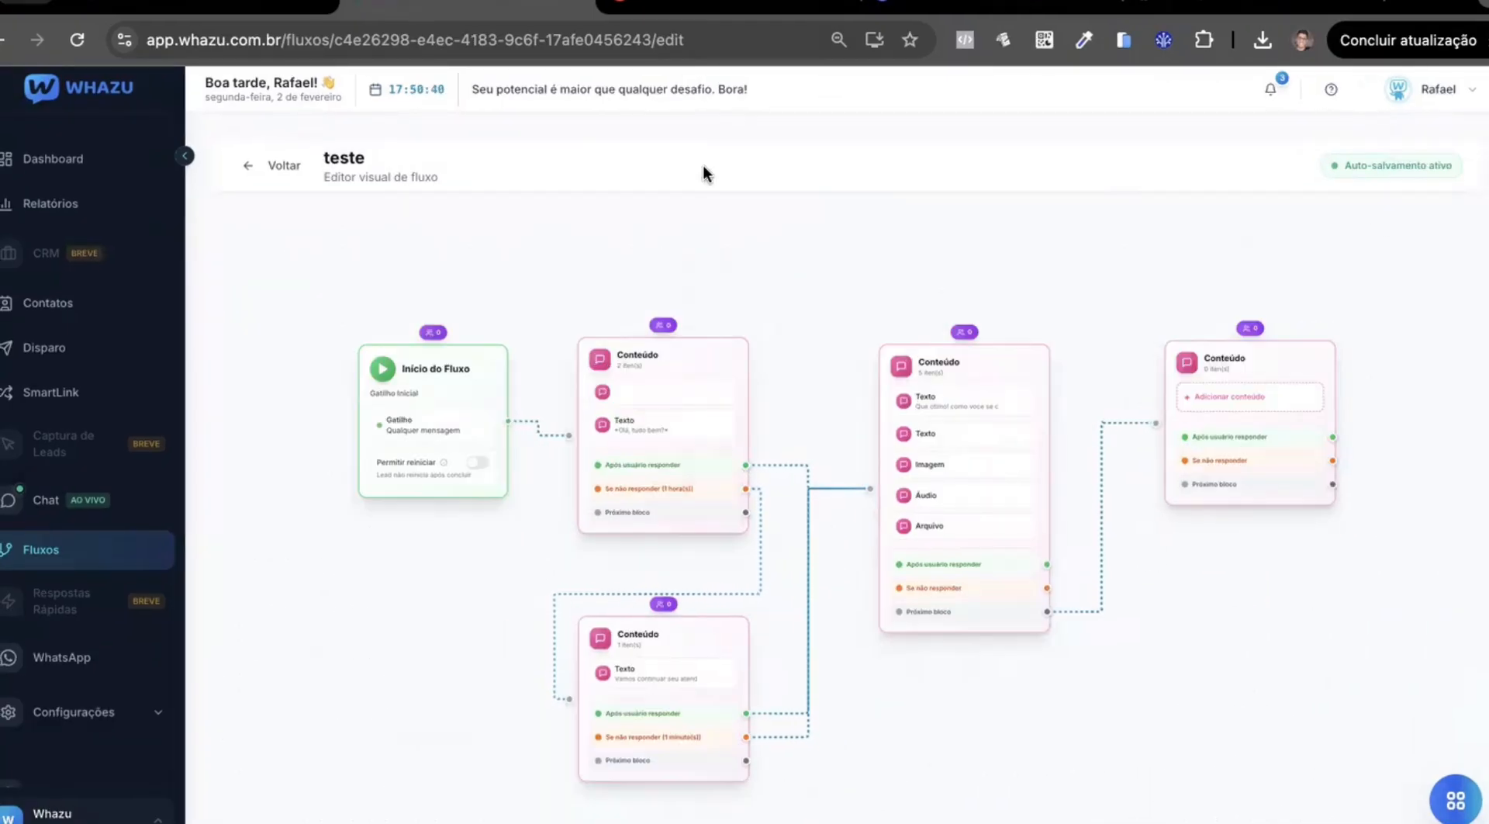
Return to the flow list and set "teste" as the flow to run on the connected WhatsApp number.
left_click(271, 165)
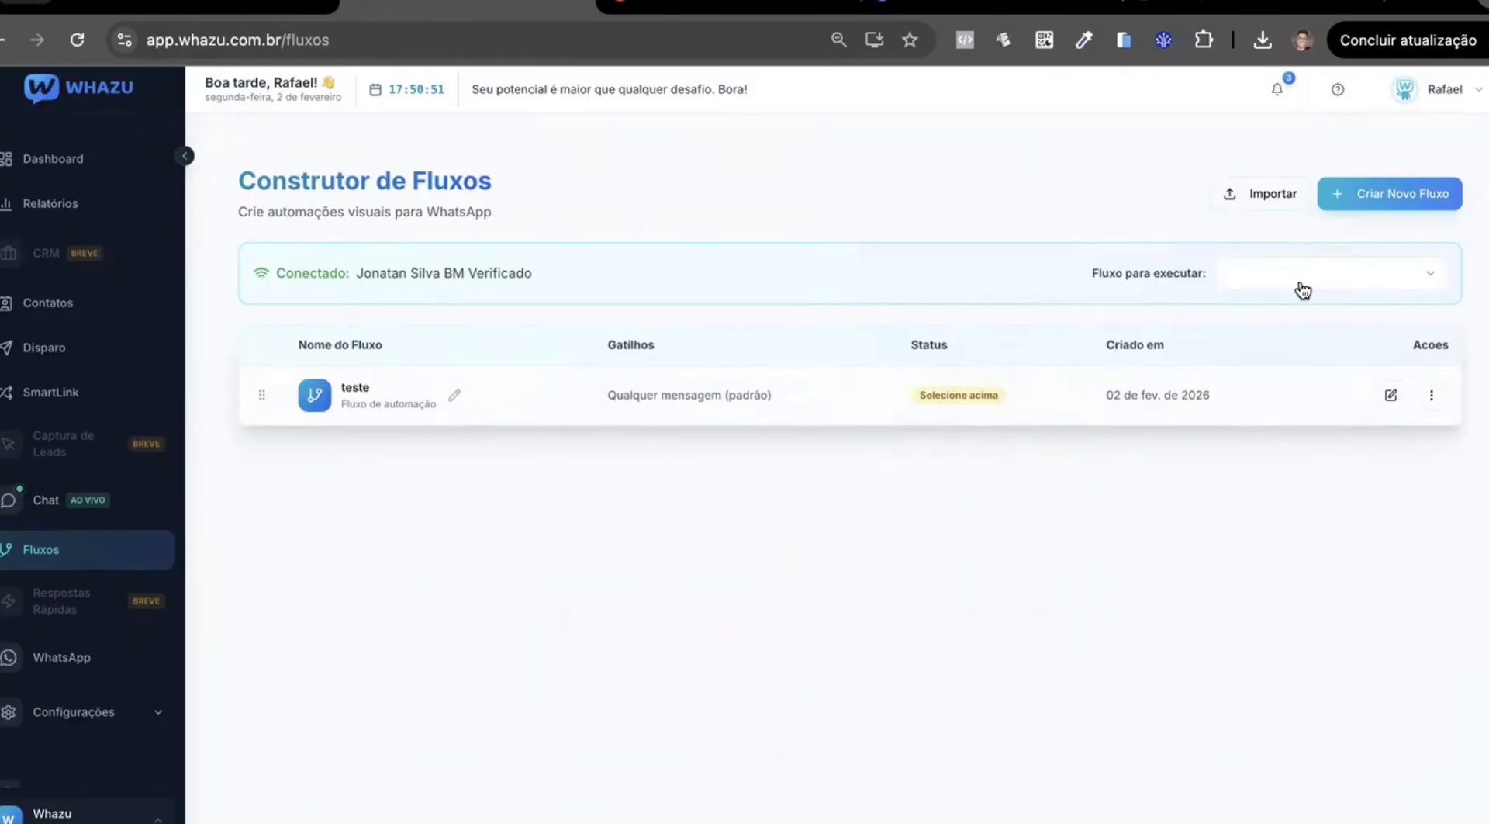
left_click(1342, 281)
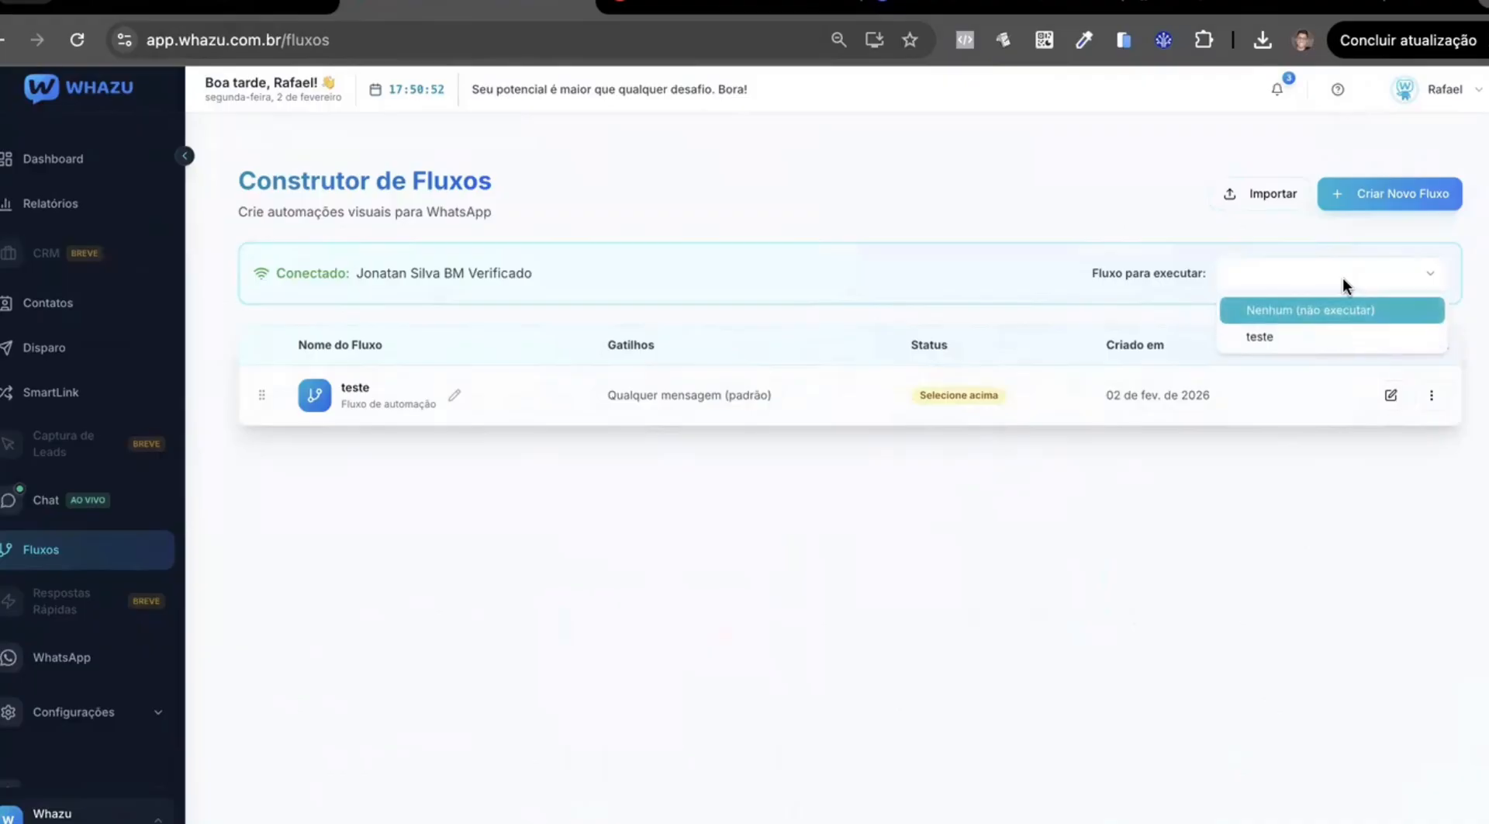
left_click(1294, 336)
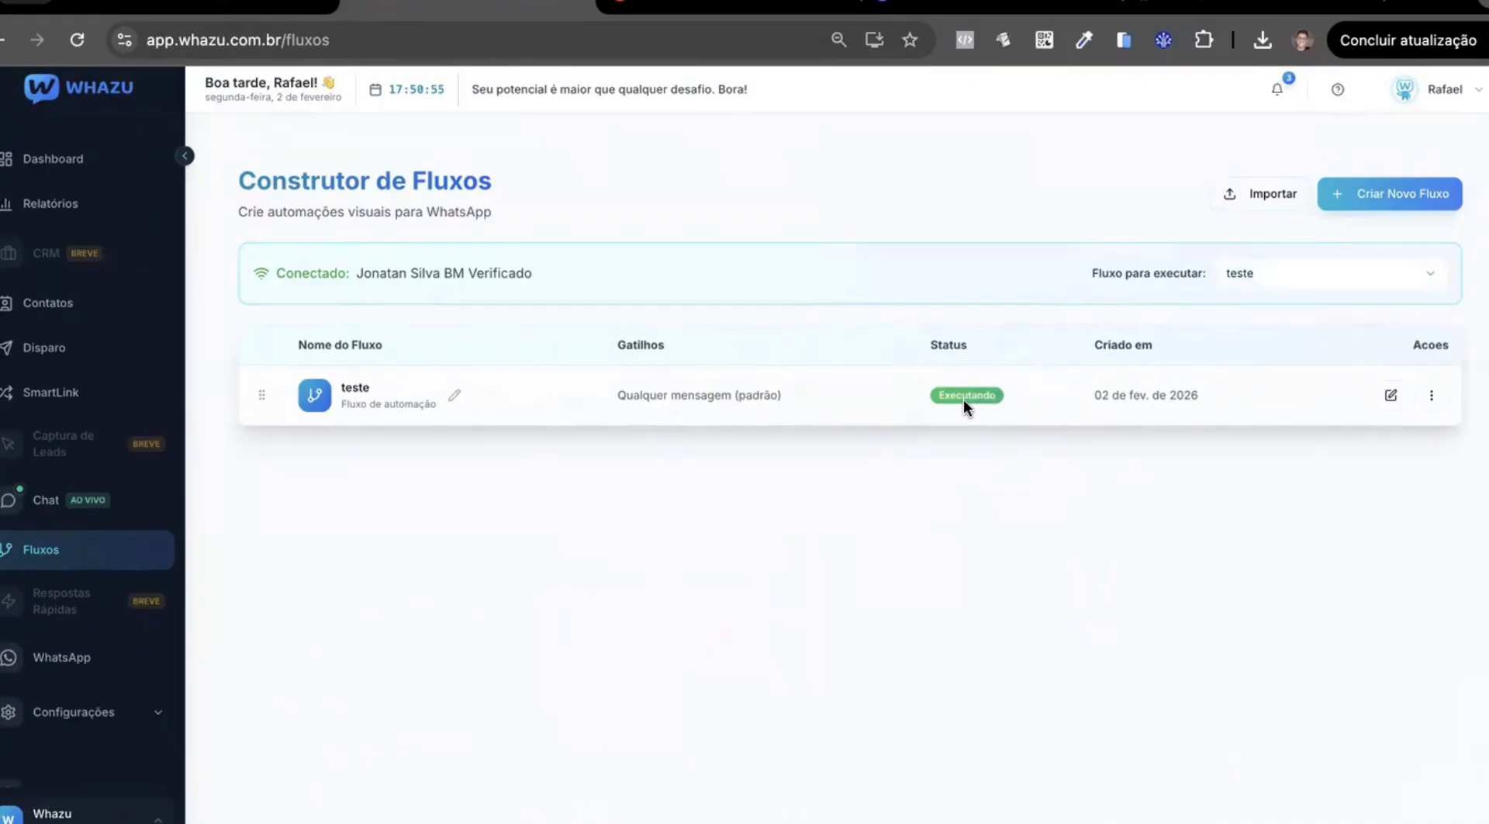